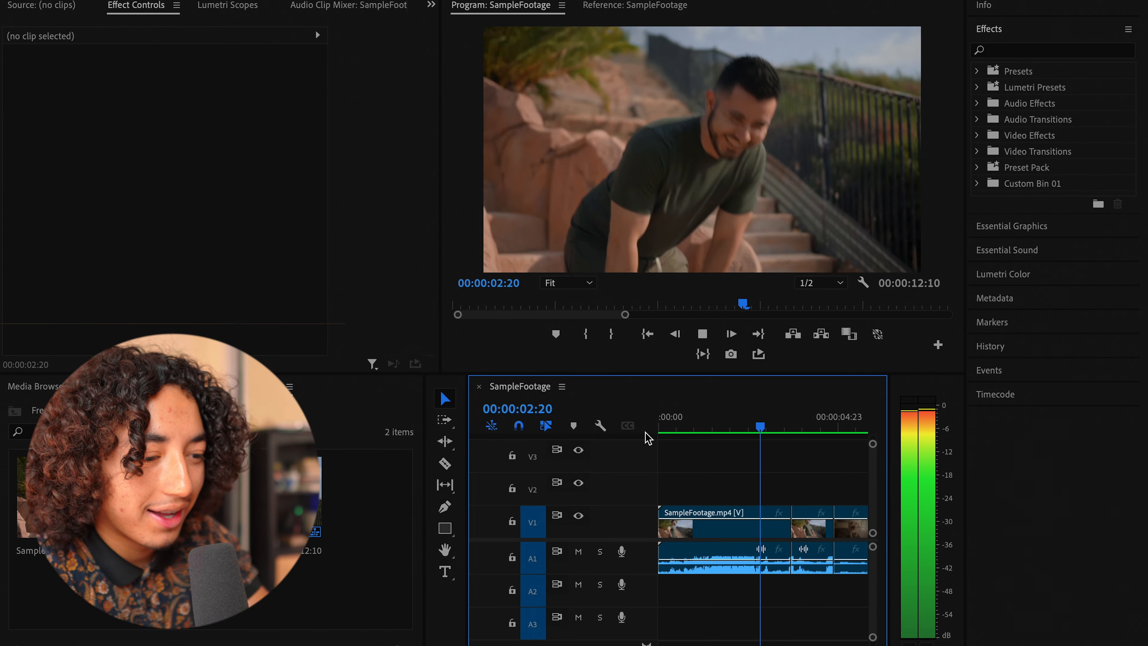
Step: Remove the first SampleFootage clip, ending at 00:00:03:15, and ripple delete the gap it leaves
key(space)
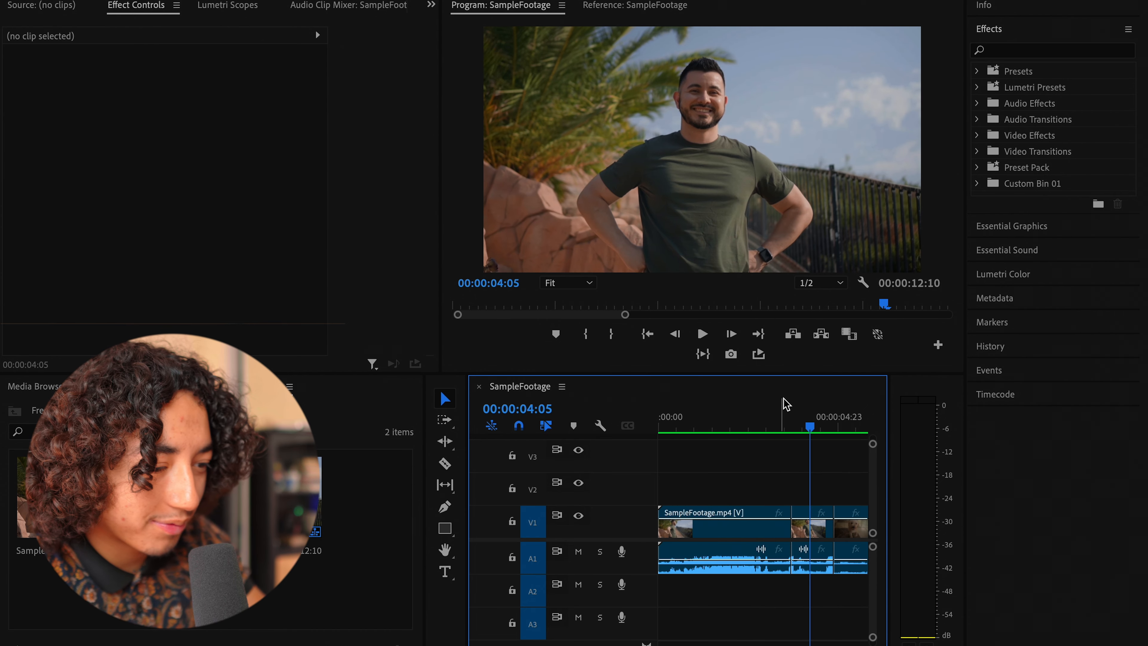
click(789, 425)
click(745, 538)
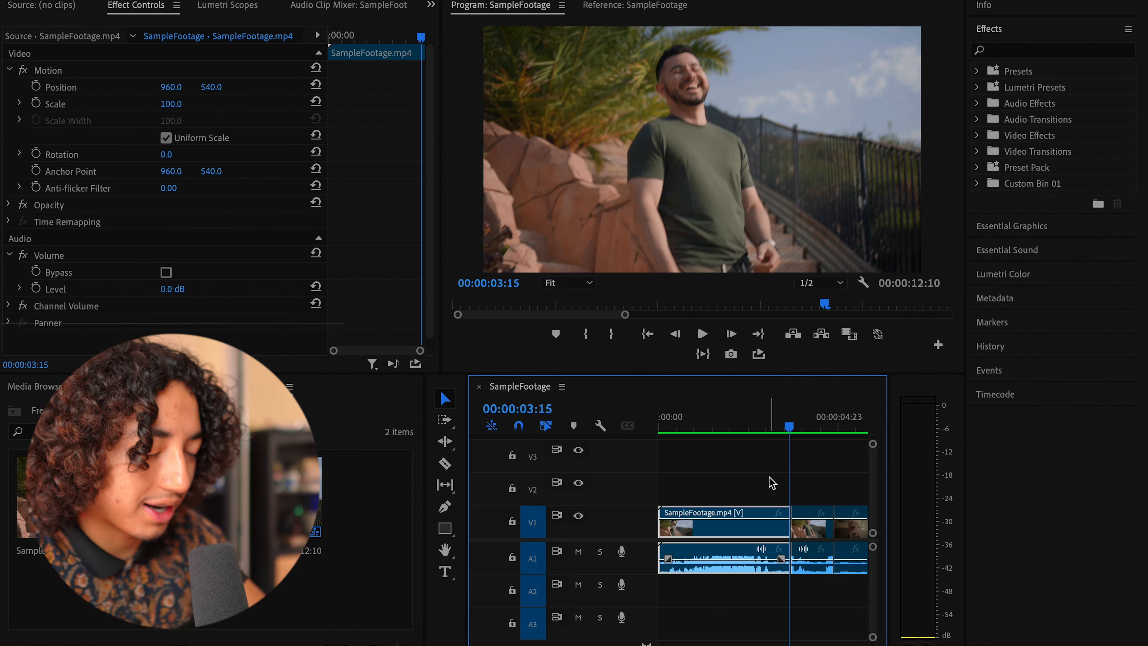
key(super+x)
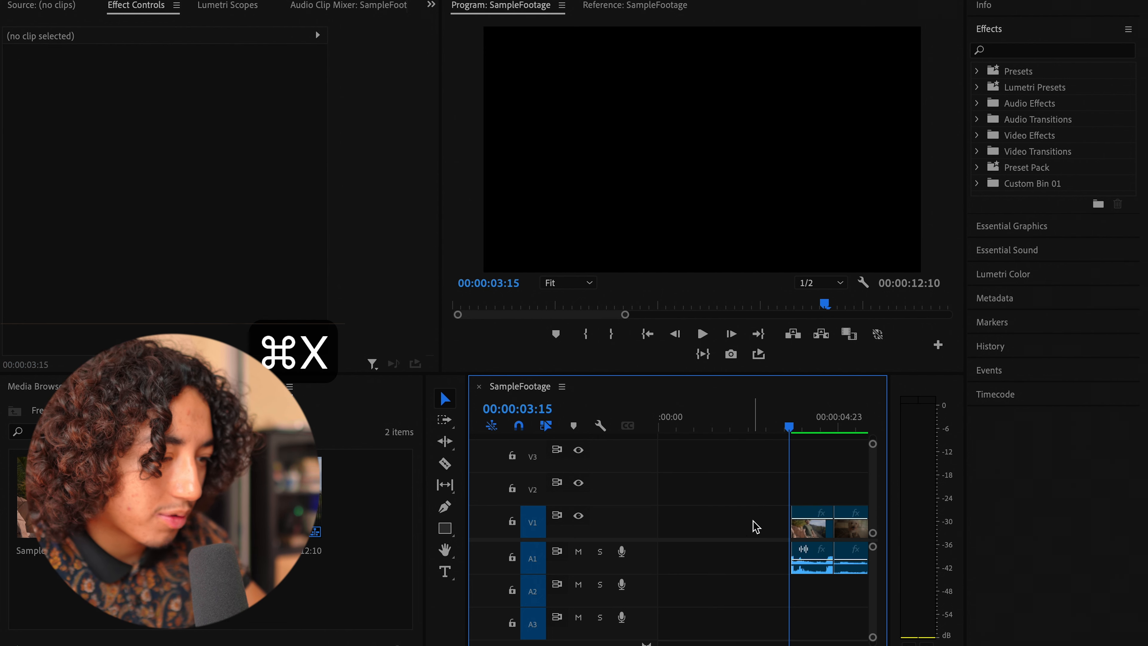
right_click(756, 526)
click(774, 545)
Step: Split off the first frame of the dog clip with a razor cut at 00:00:01:05
key(equal)
key(equal)
click(797, 421)
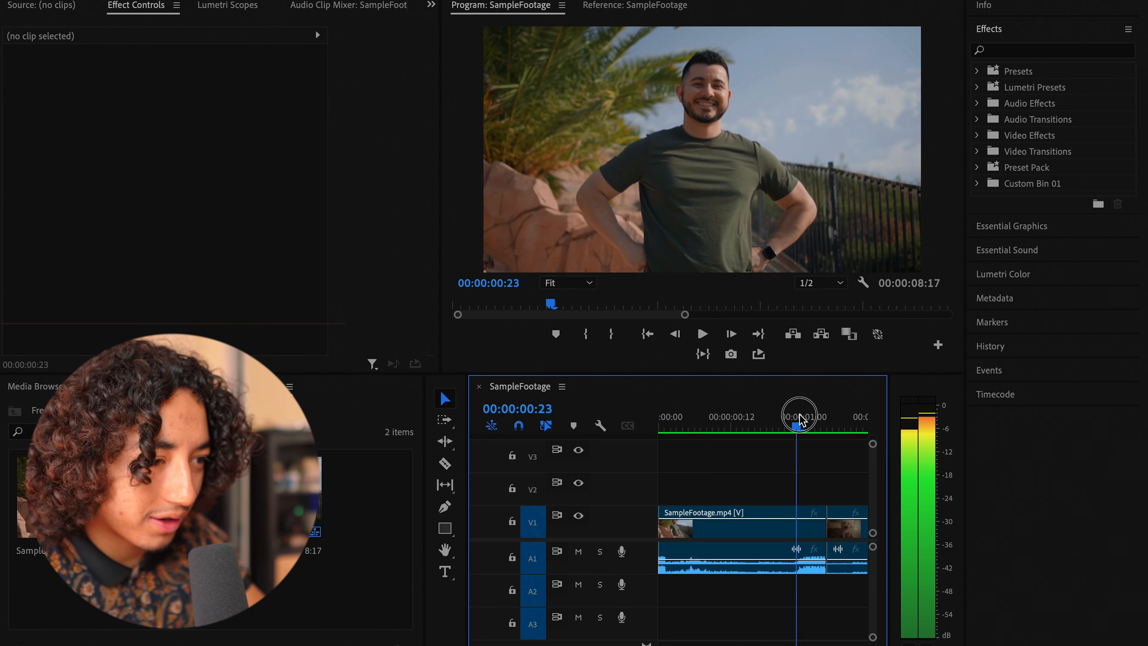
drag(798, 420, 833, 426)
scroll(834, 427, down, 3)
scroll(790, 470, down, 1)
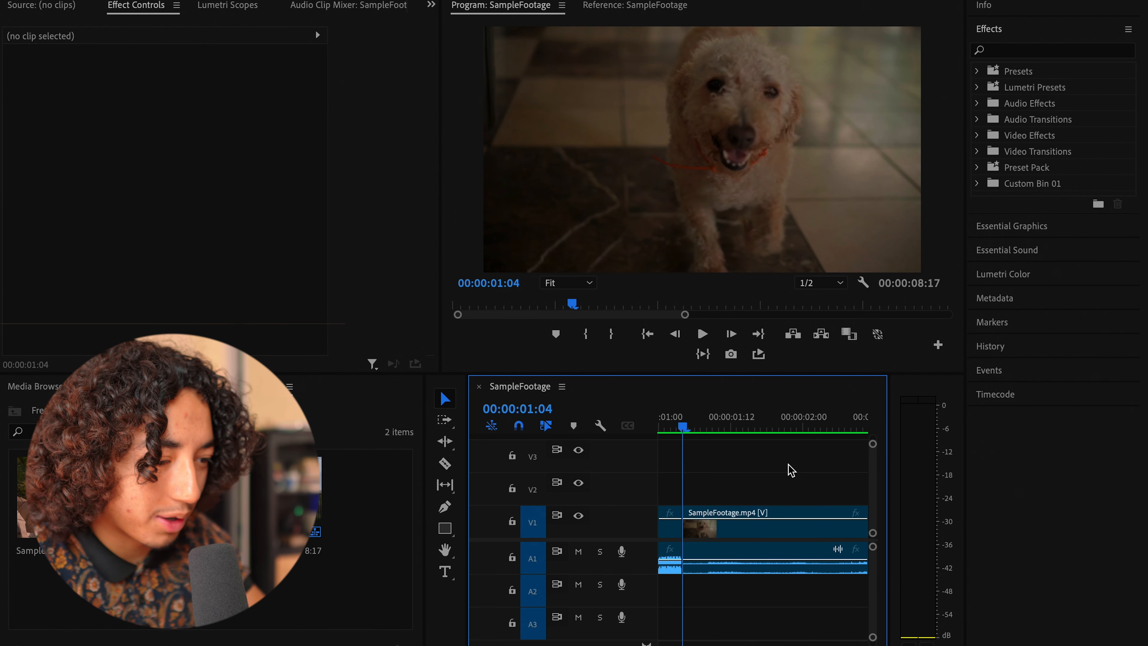
key(equal)
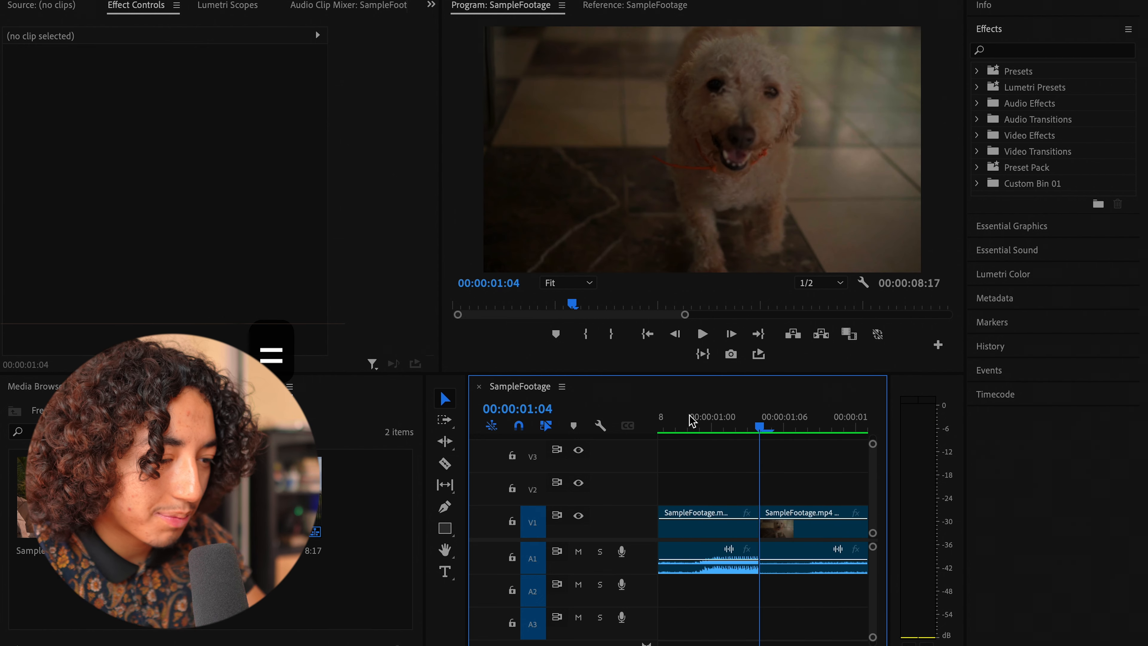
key(Right)
scroll(818, 522, down, 1)
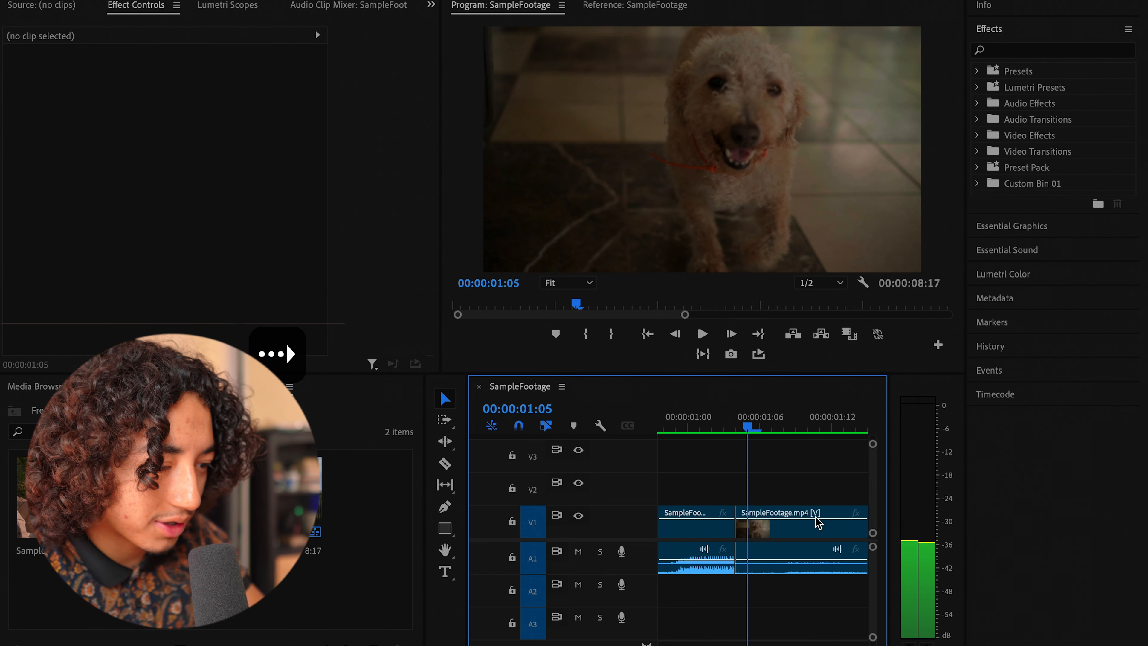
key(c)
click(748, 522)
key(v)
Step: Shift all clips after the one-frame dog piece further along the timeline, leaving a gap behind it
key(minus)
key(minus)
key(minus)
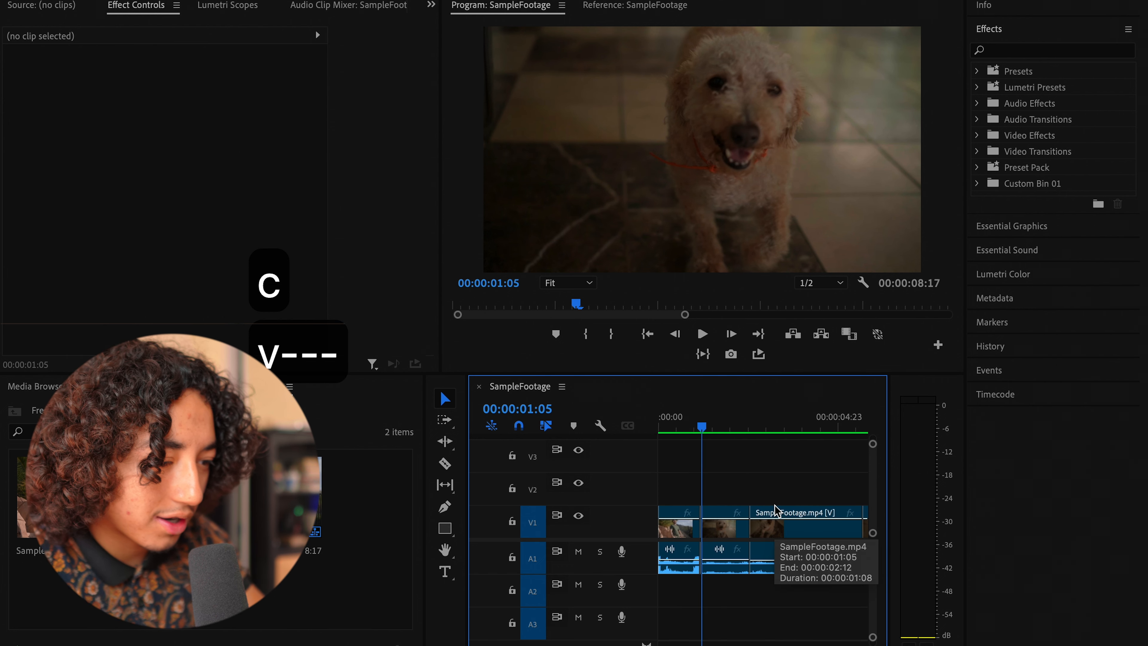
drag(743, 507, 772, 533)
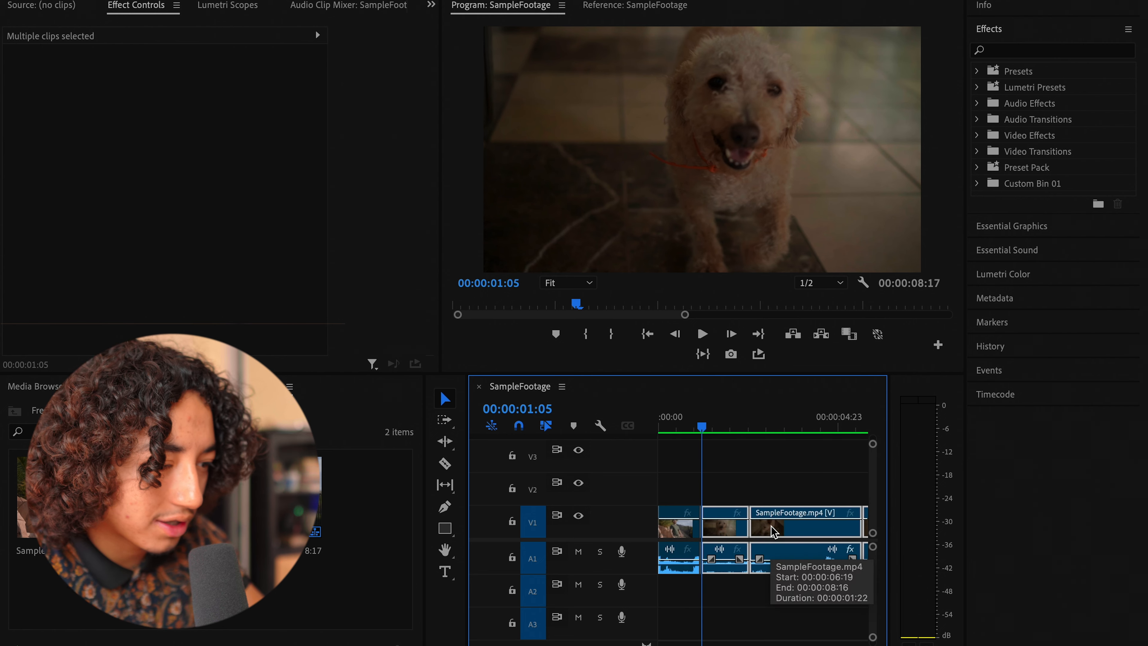
drag(716, 527, 756, 525)
click(705, 526)
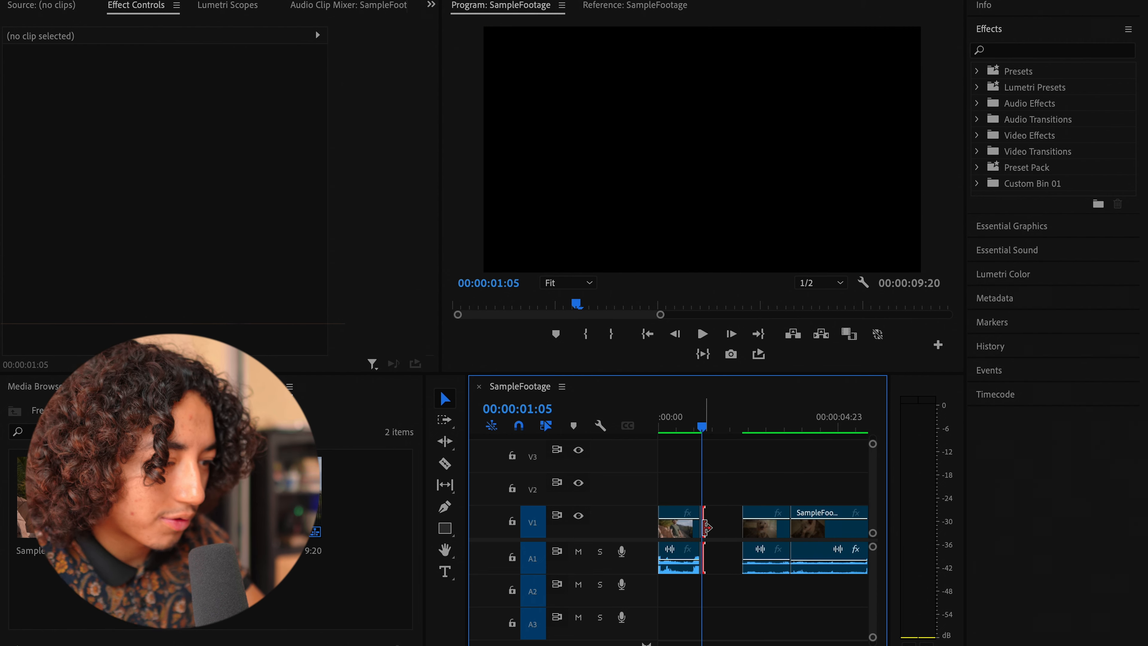
Step: Duplicate the one-frame dog clip at 00:00:01:04 onto track V2 directly above the original
key(equal)
key(equal)
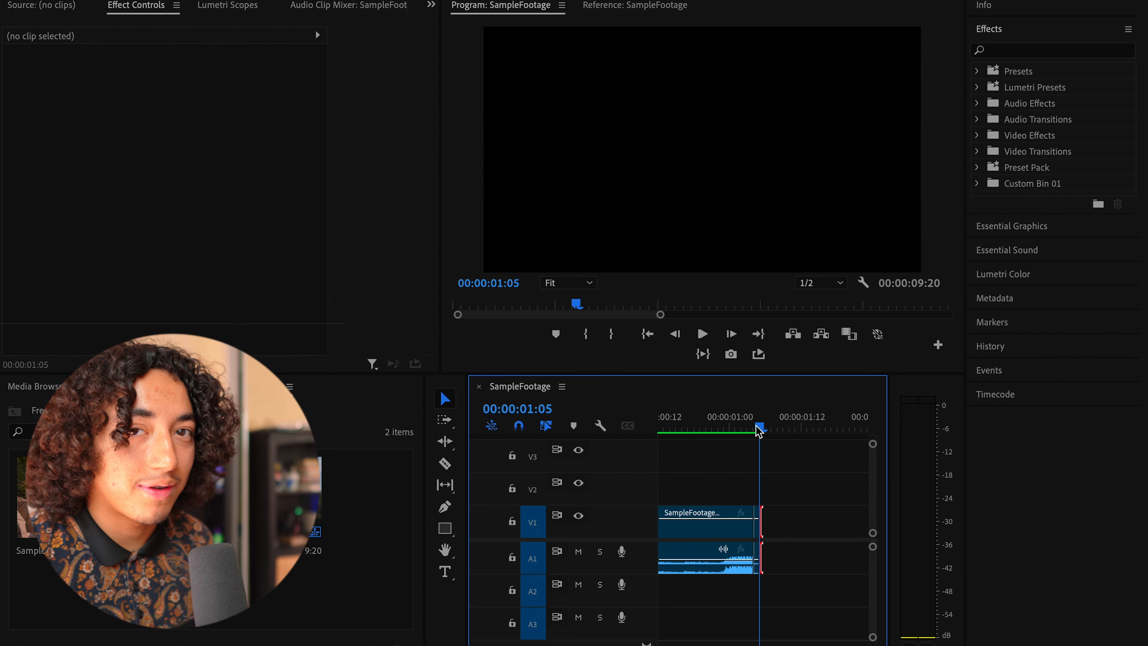
key(Left)
click(755, 536)
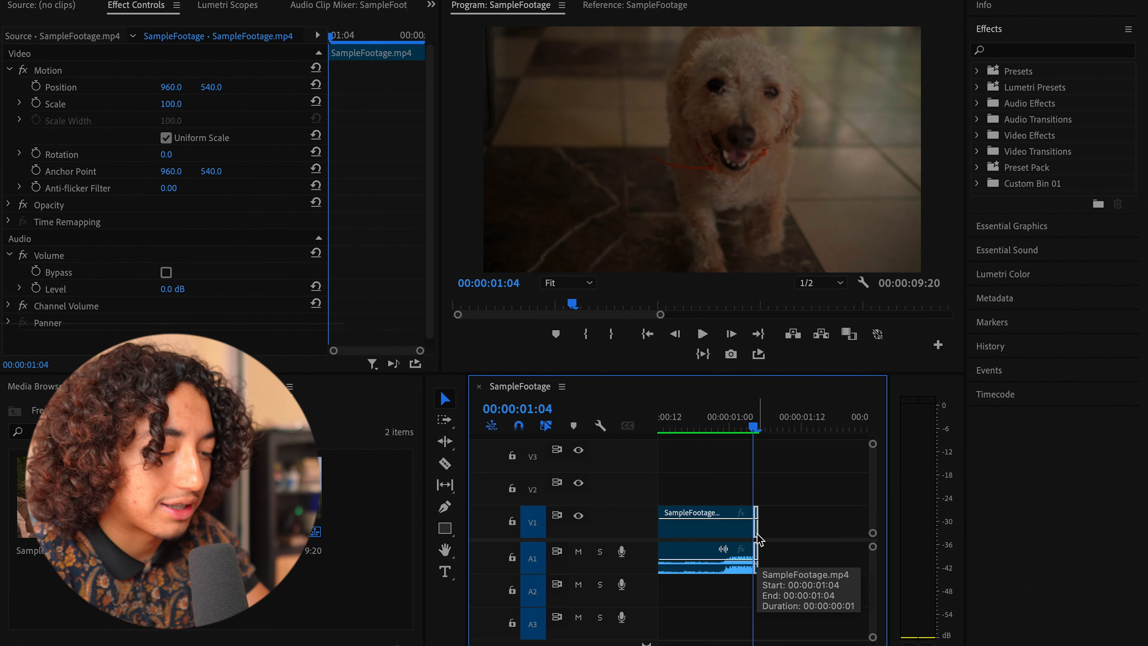
drag(758, 536, 770, 483)
key(=)
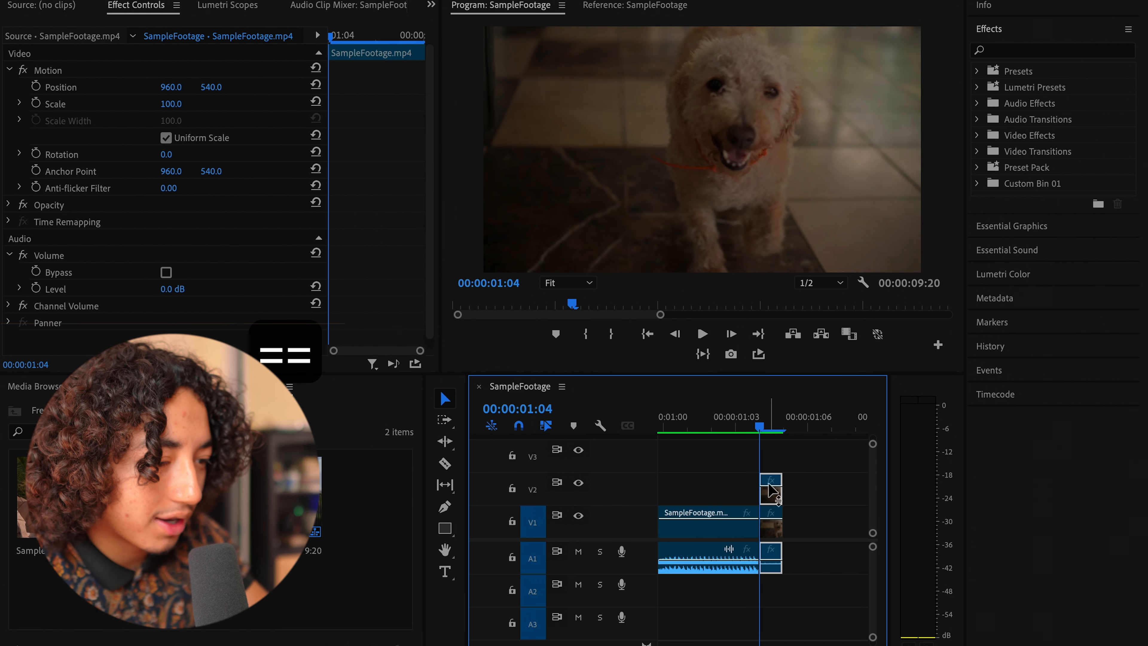
Step: Cut the original one-frame dog clip from V1, keeping its copy on V2
click(738, 423)
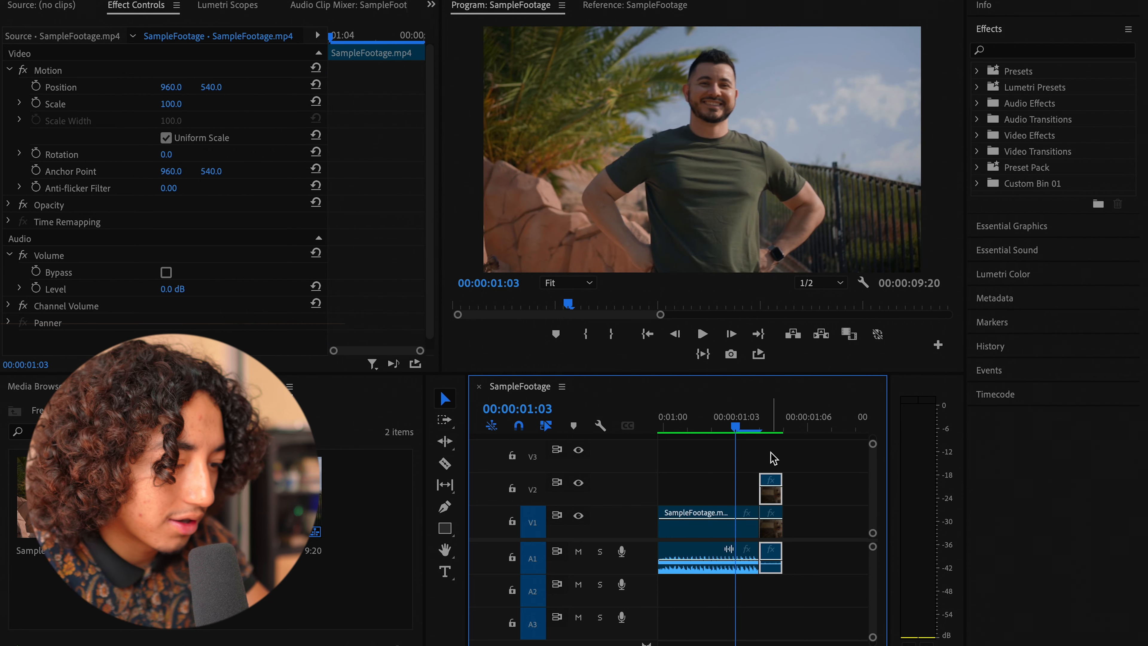
key(Right)
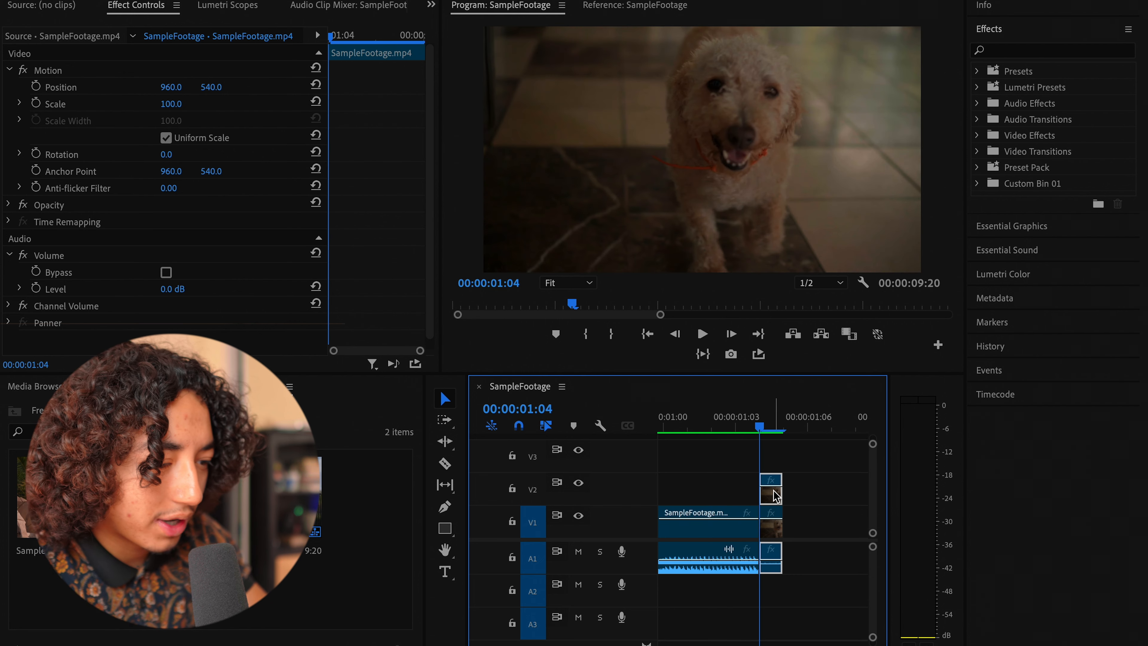
key(super+x)
click(771, 522)
key(super+z)
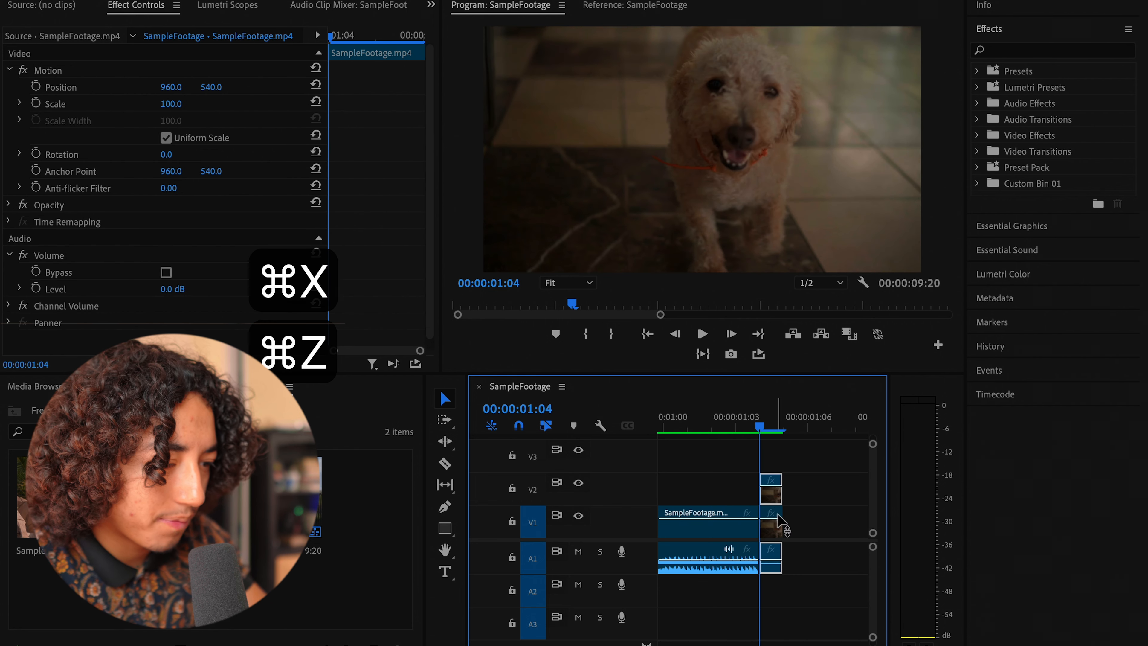
click(771, 526)
key(super+x)
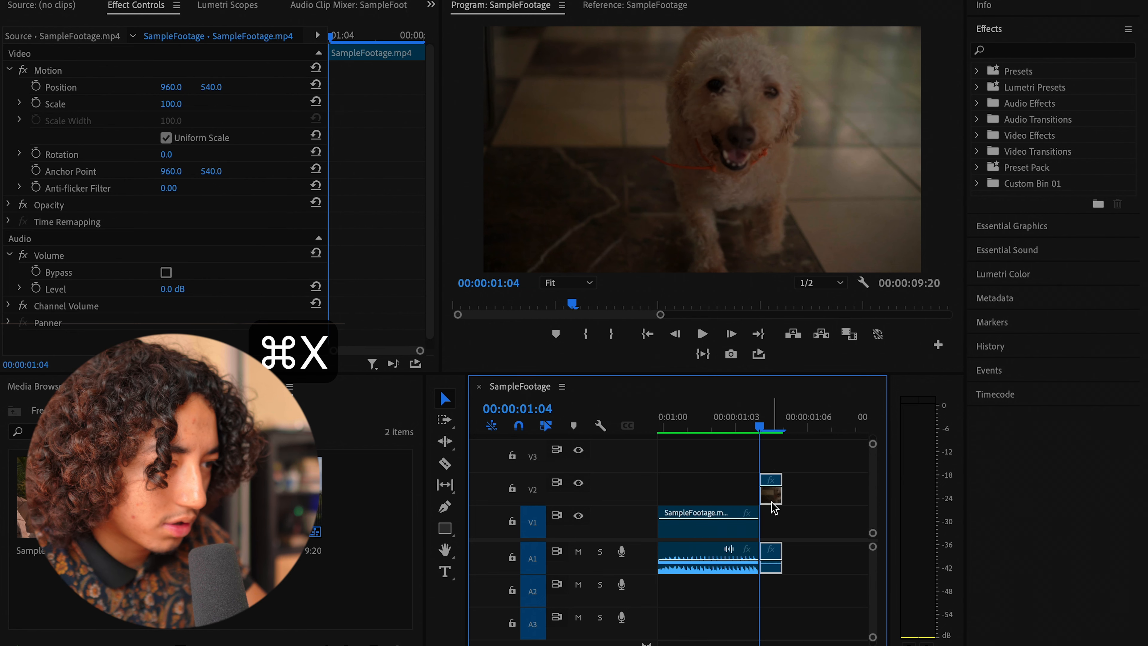
Step: Try adding a frame hold to the one-frame V2 clip and lengthening it
right_click(774, 503)
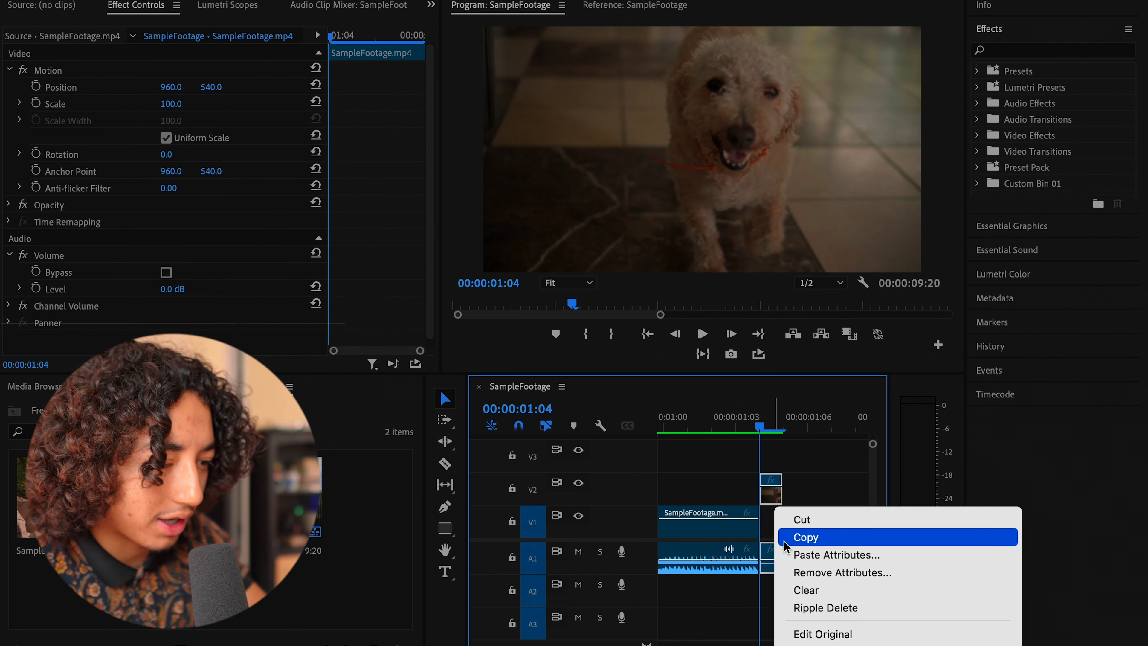
scroll(832, 511, down, 10)
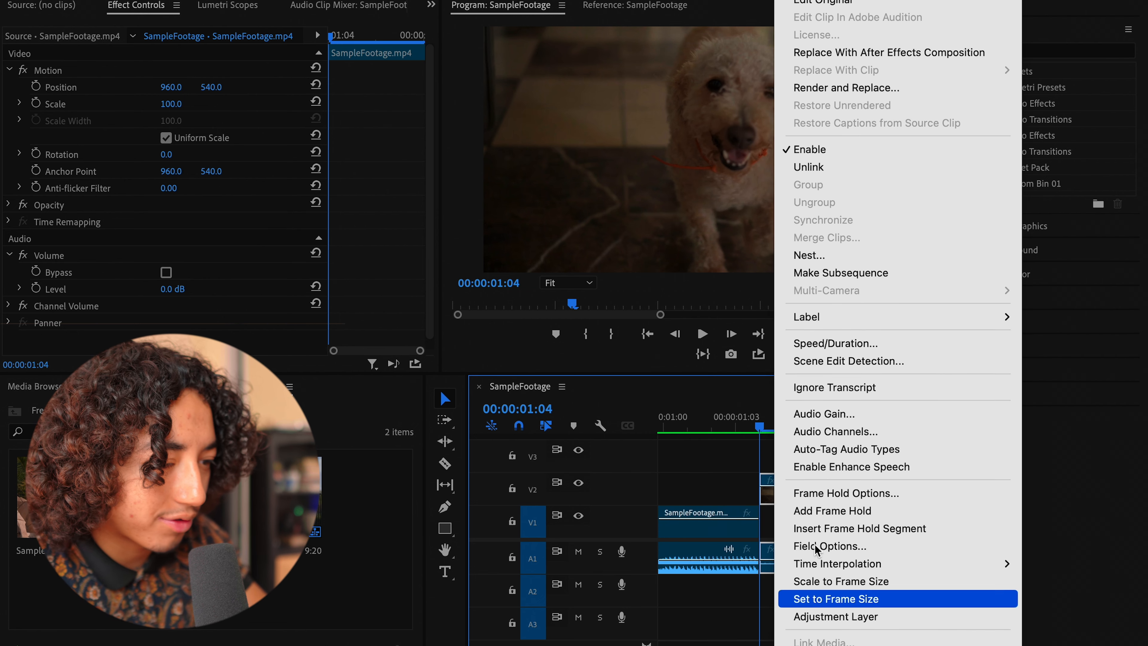
click(831, 511)
drag(785, 498, 841, 493)
key(super+z)
key(super+z)
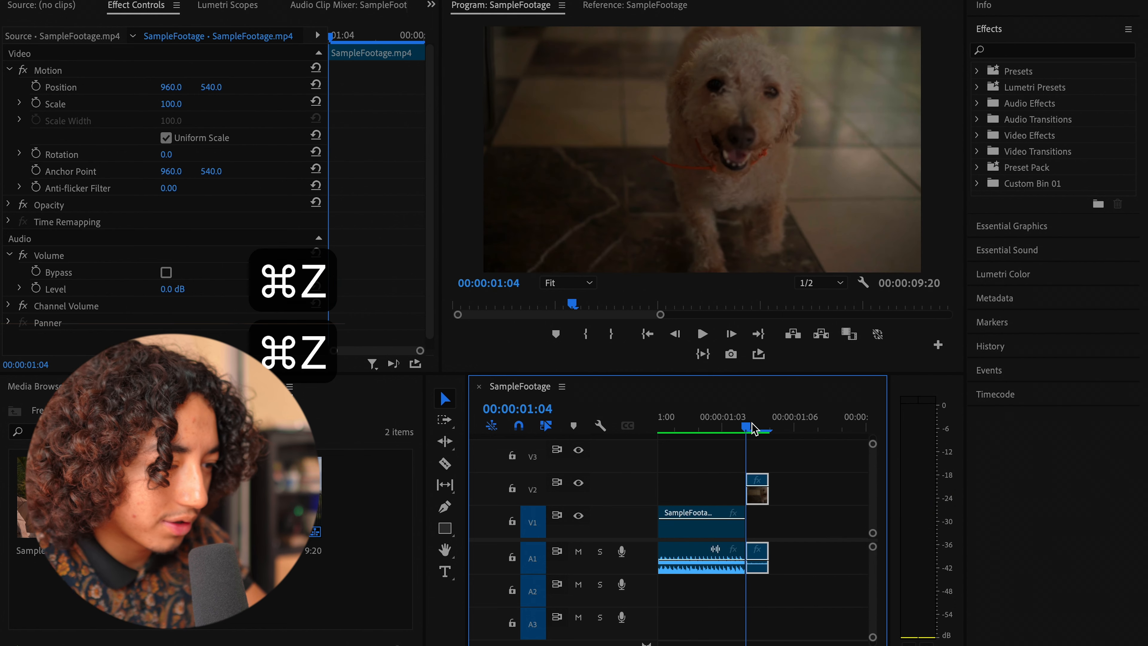
Step: Freeze the V2 dog clip through Frame Hold Options, with Hold On set to Source Timecode
right_click(760, 505)
scroll(831, 529, down, 10)
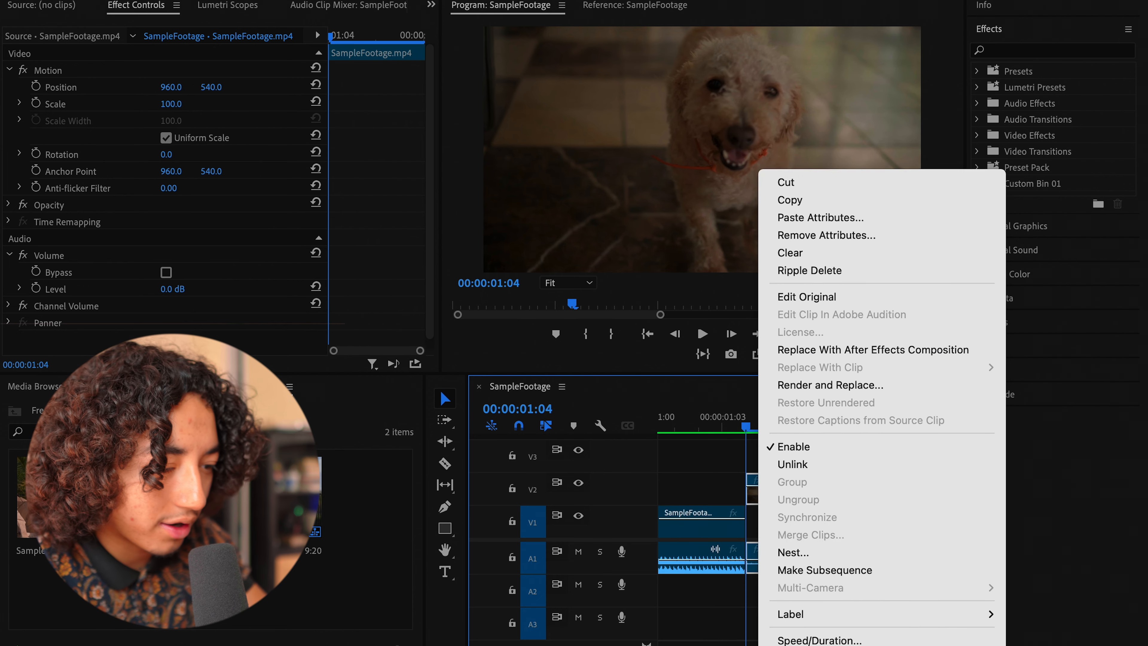
click(830, 508)
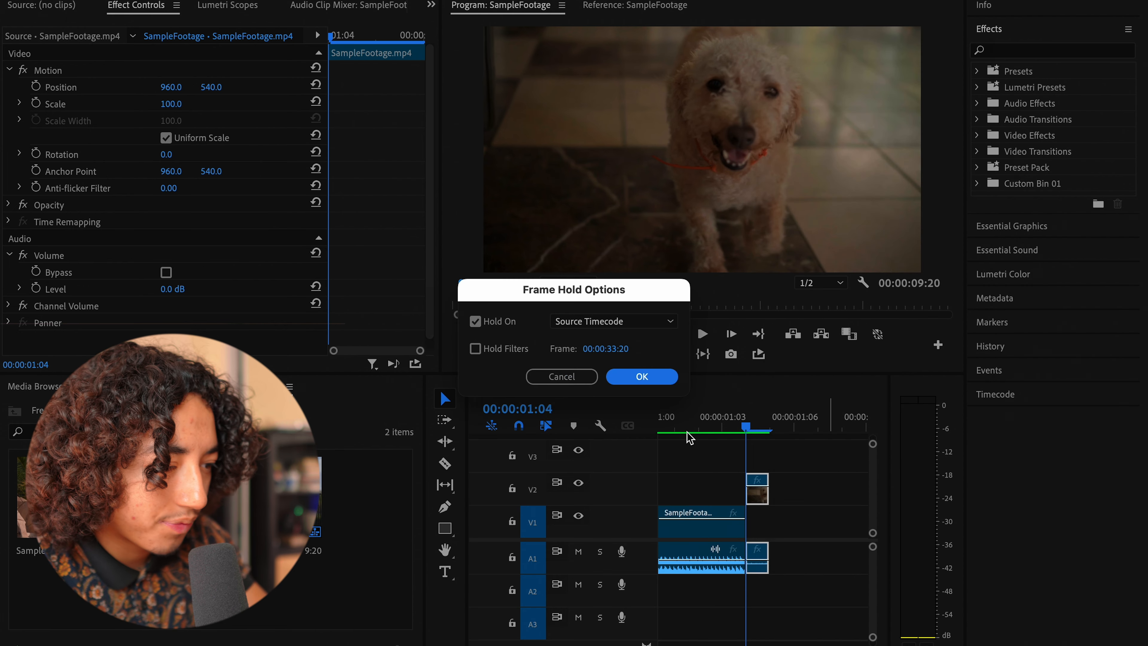
click(658, 379)
Step: Lengthen the frozen dog clip and place it without its audio on V3, starting at 00:00:00:23
drag(769, 486, 834, 479)
click(798, 428)
drag(797, 427, 743, 421)
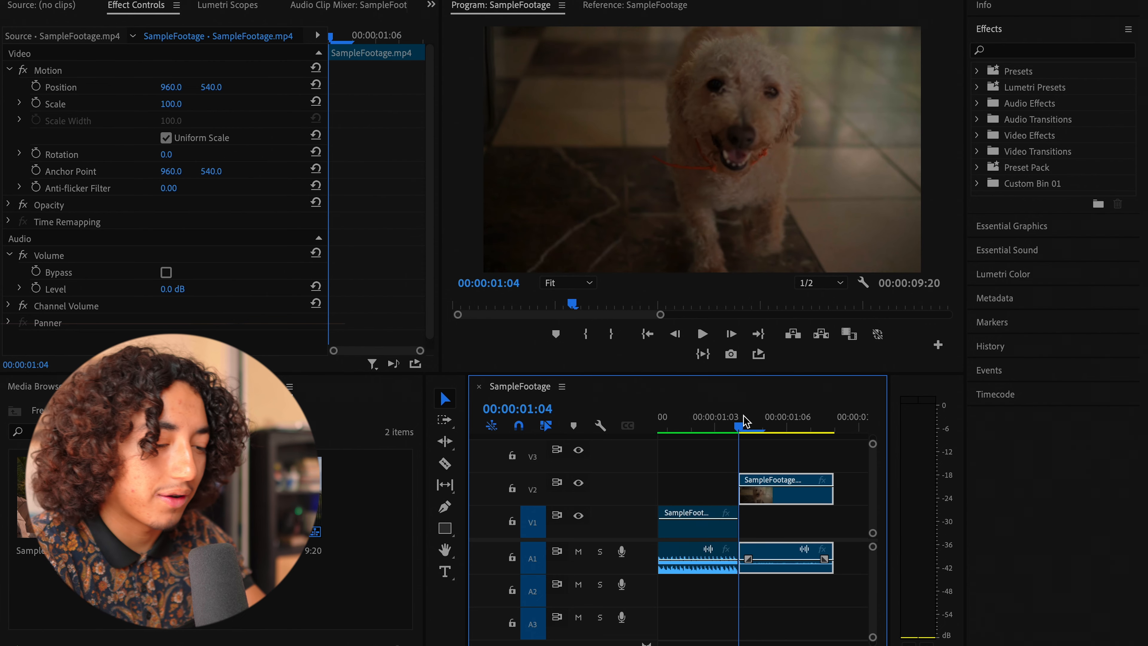
key(super+z)
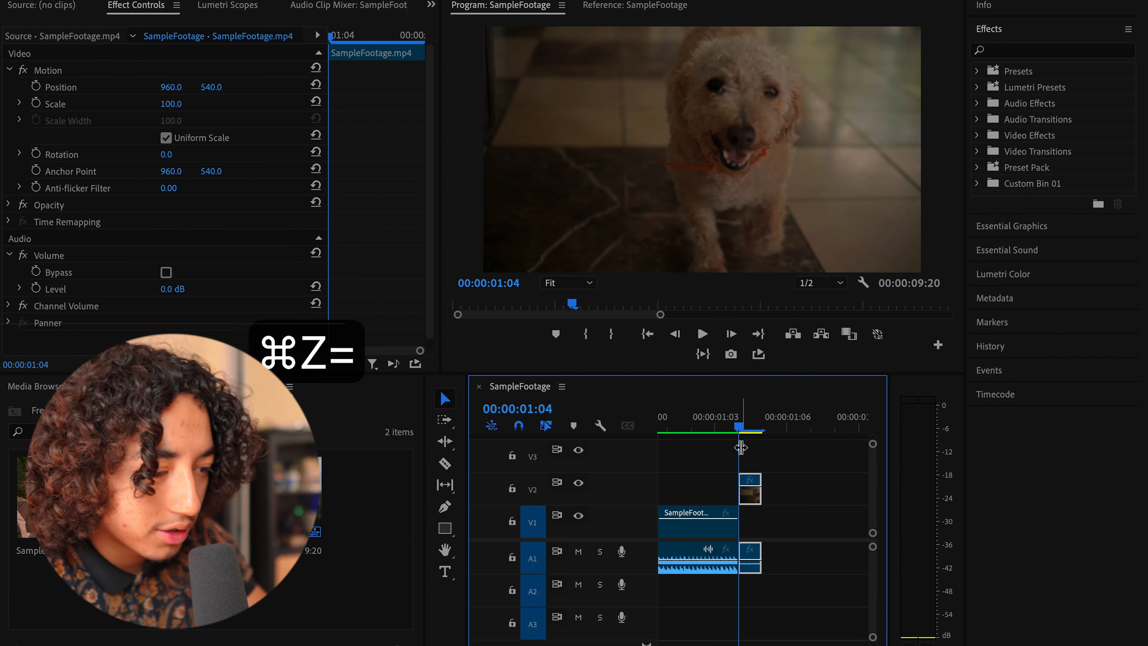
drag(763, 492, 854, 486)
right_click(745, 503)
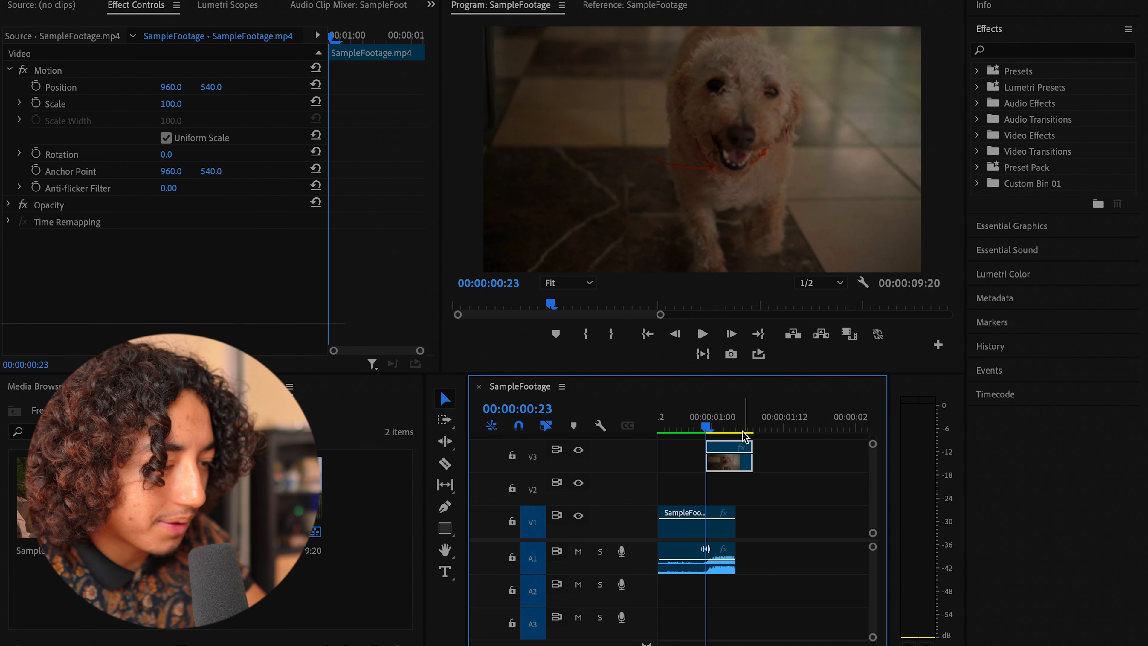
Step: Find the Crop video effect and apply it to the frozen dog clip on V3
click(1012, 50)
text(crop)
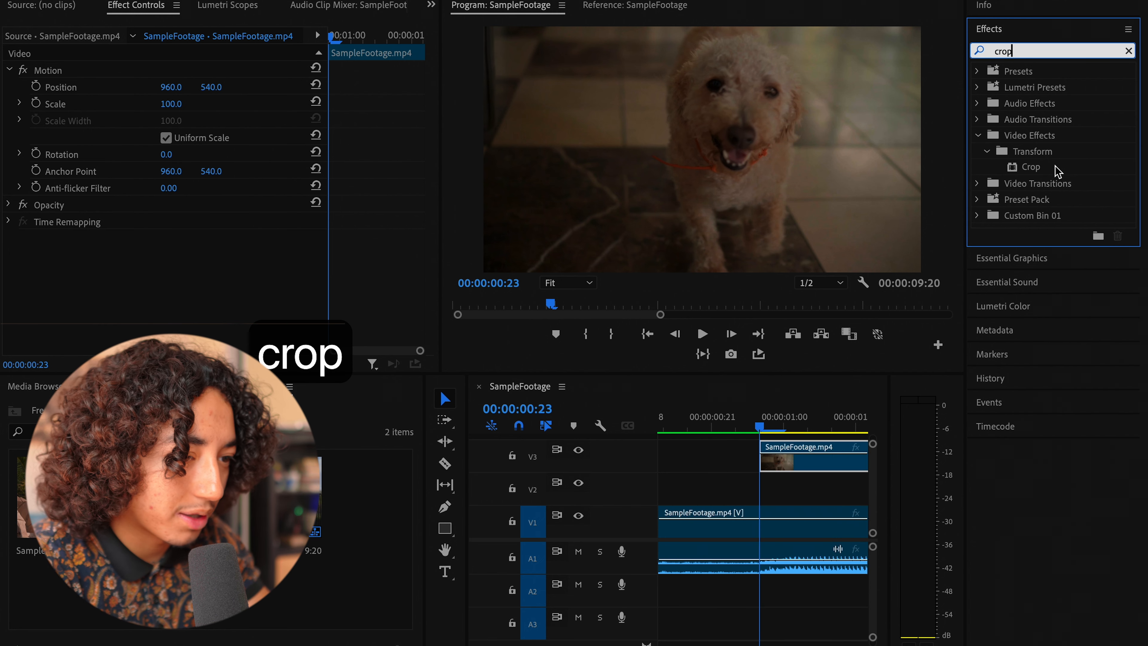
double_click(1058, 171)
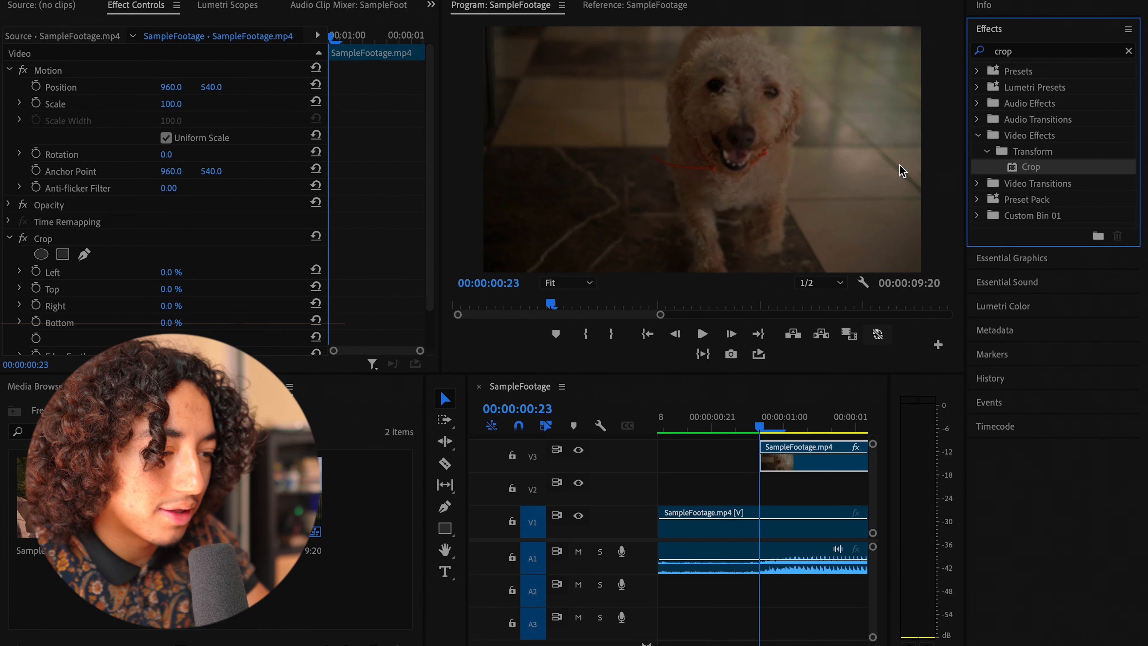
Step: At 00:00:01:00, start a free-draw Crop mask from the bottom of the frame up along the left edge of the dog's body
click(768, 425)
drag(767, 425, 783, 425)
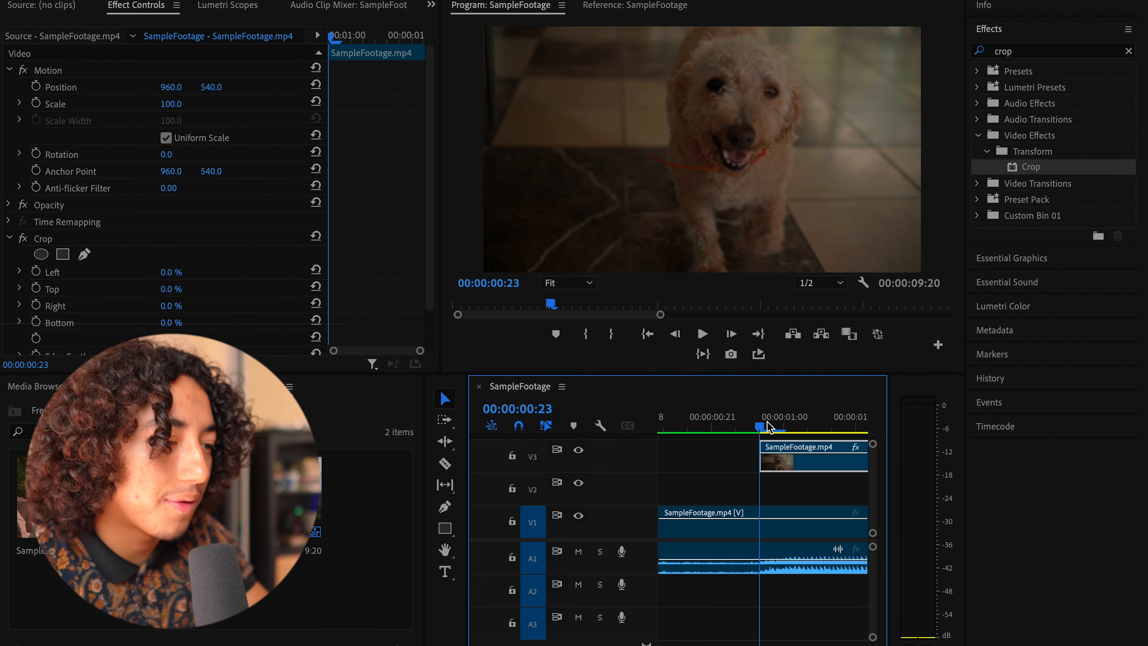
scroll(84, 217, down, 1)
click(84, 210)
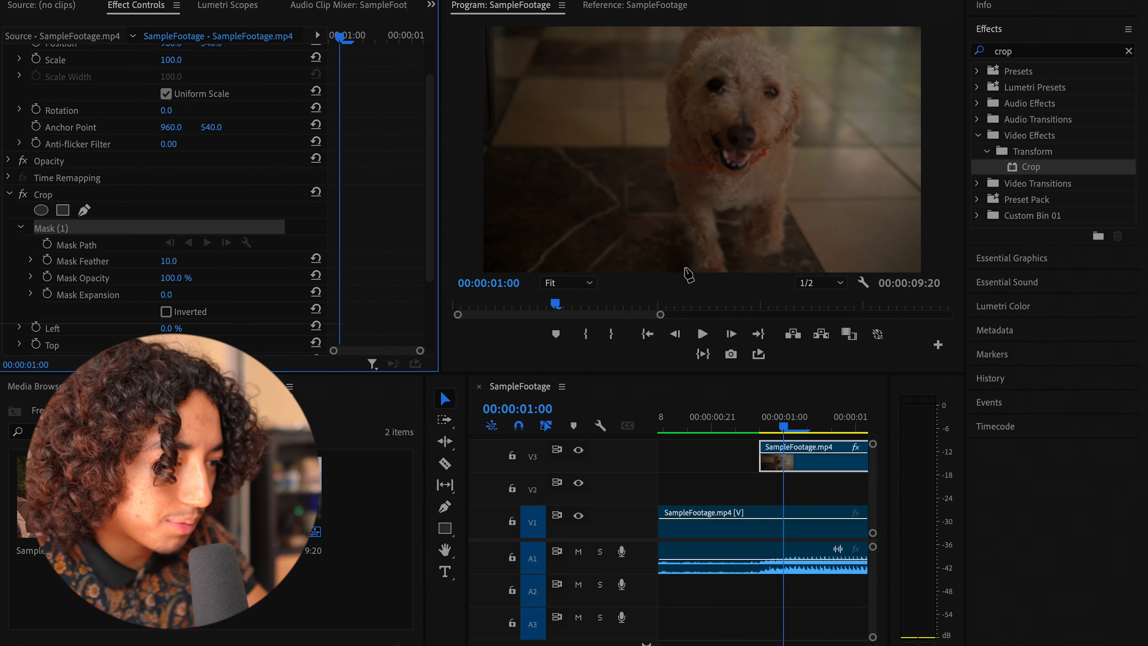
click(688, 268)
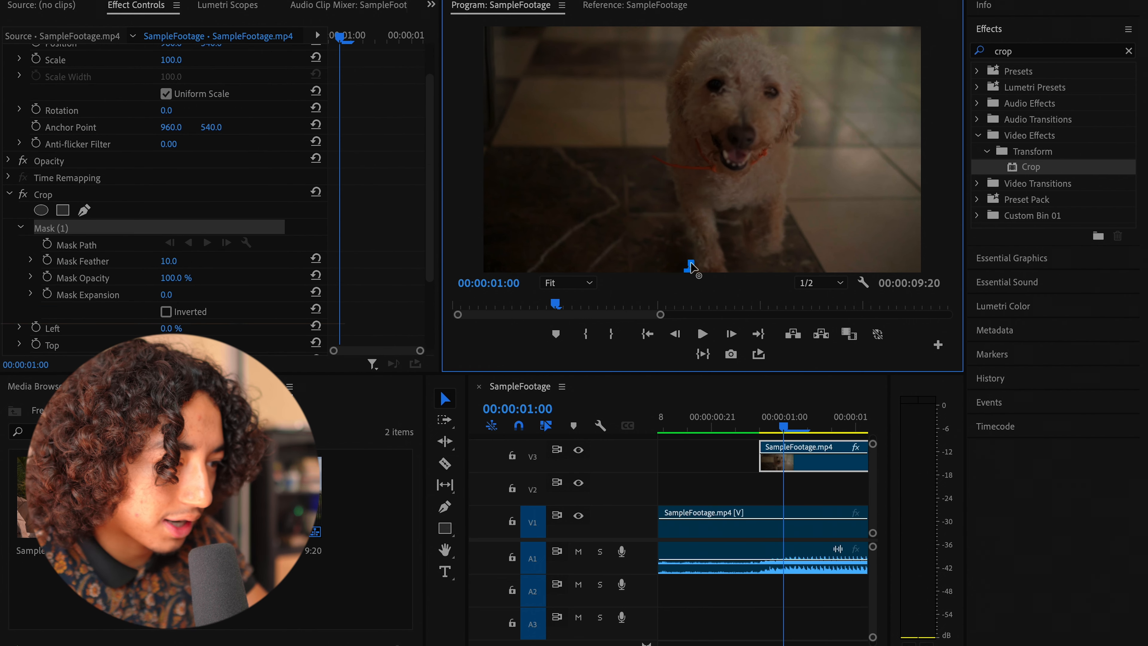
click(677, 203)
click(673, 186)
Step: Trace the Crop mask up along the left edge of the dog's face in short, closely spaced points
scroll(674, 186, up, 3)
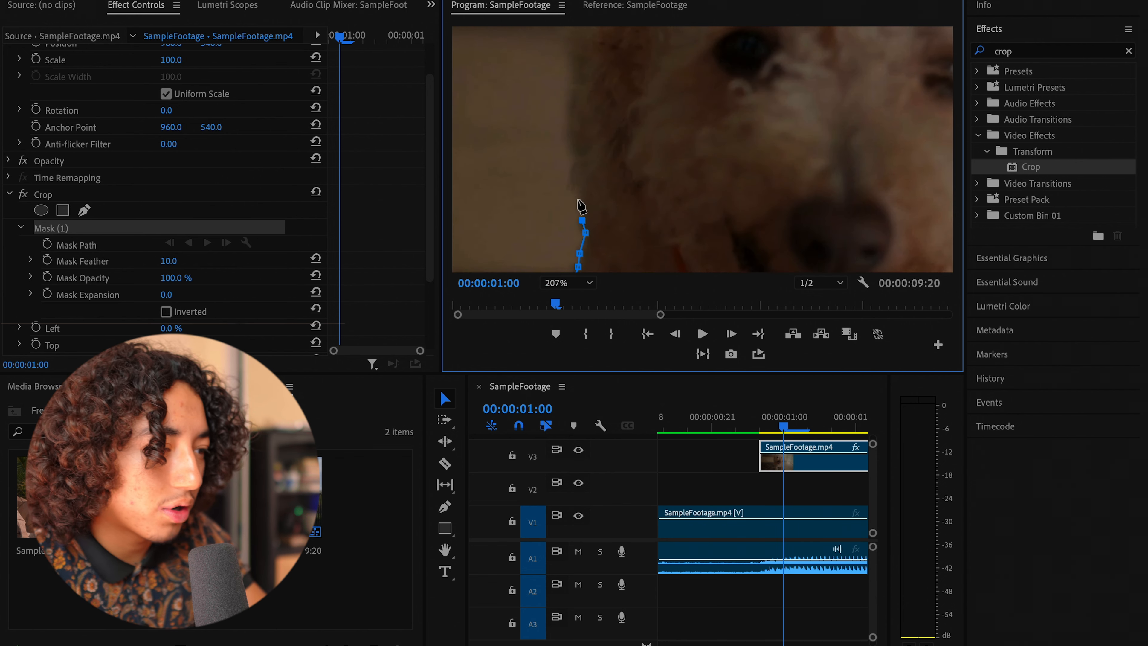
click(571, 173)
click(565, 96)
click(570, 63)
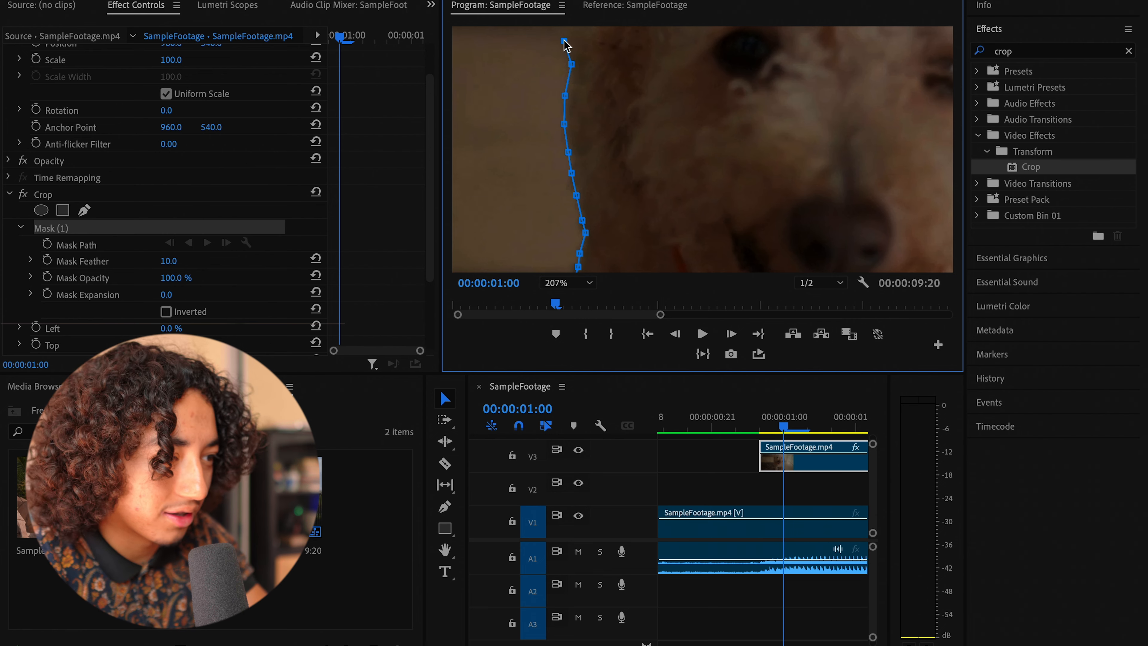
scroll(566, 44, up, 3)
click(567, 282)
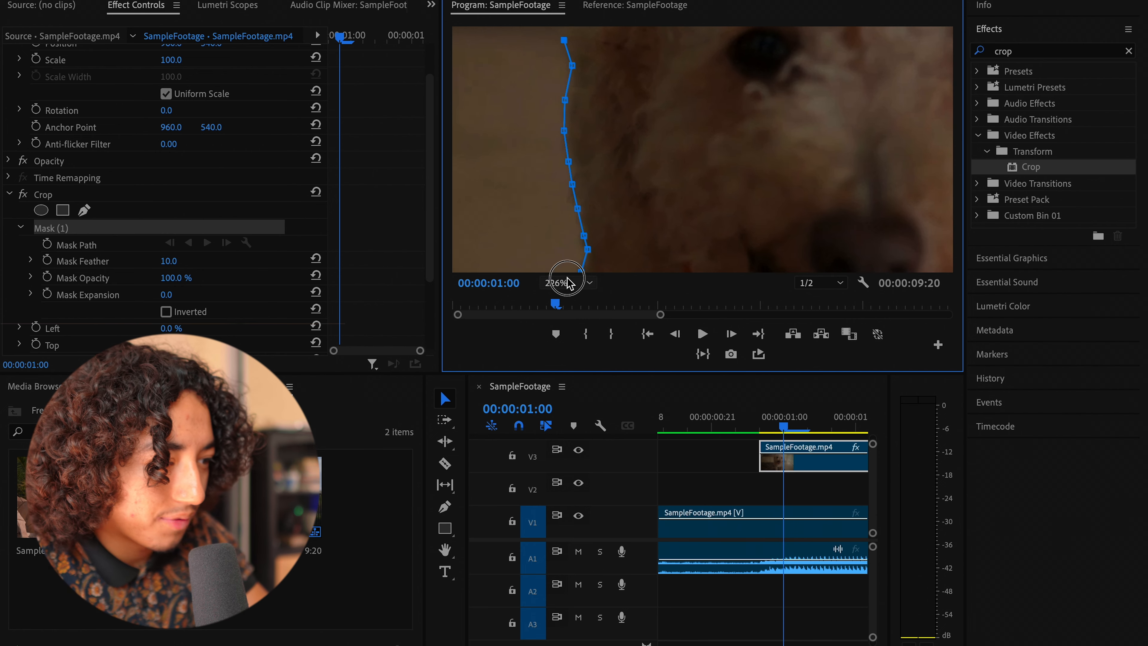
click(562, 300)
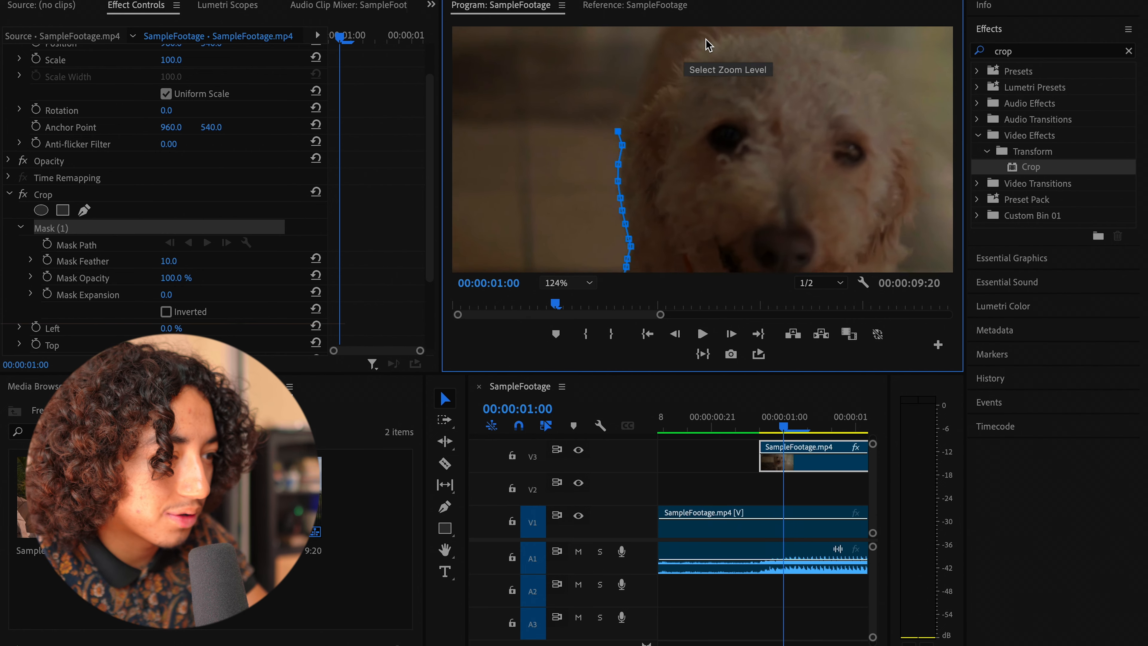
Step: Extend the mask path around the upper left of the dog's head to the top of the frame
scroll(682, 54, up, 1)
click(634, 88)
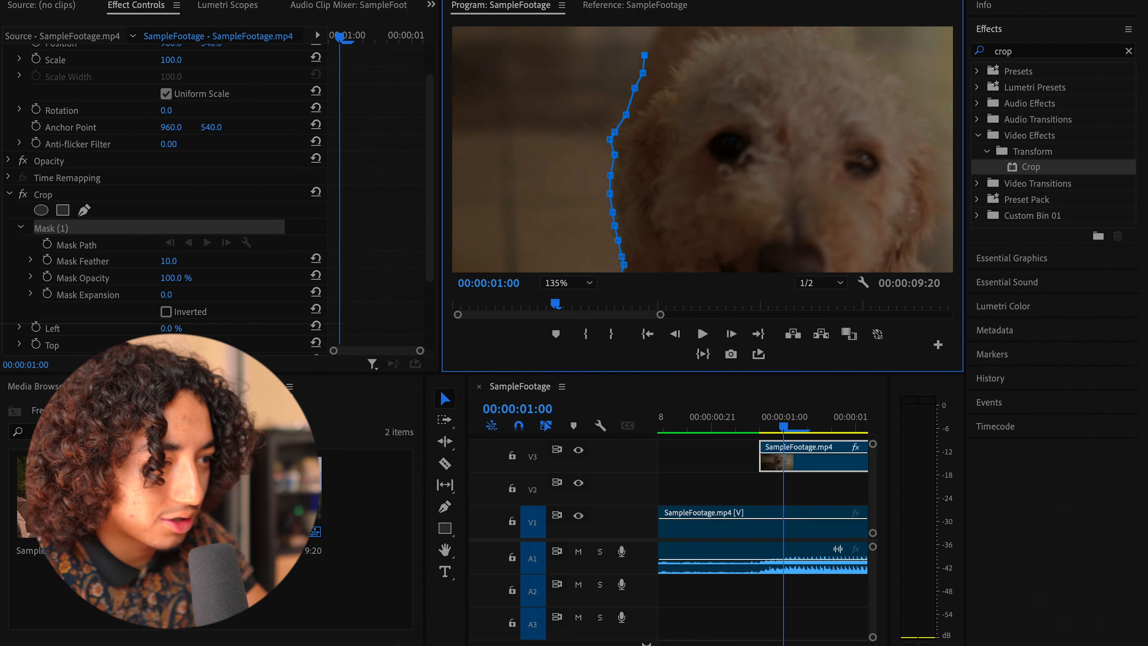
scroll(740, 26, down, 3)
scroll(741, 26, up, 2)
scroll(741, 26, down, 3)
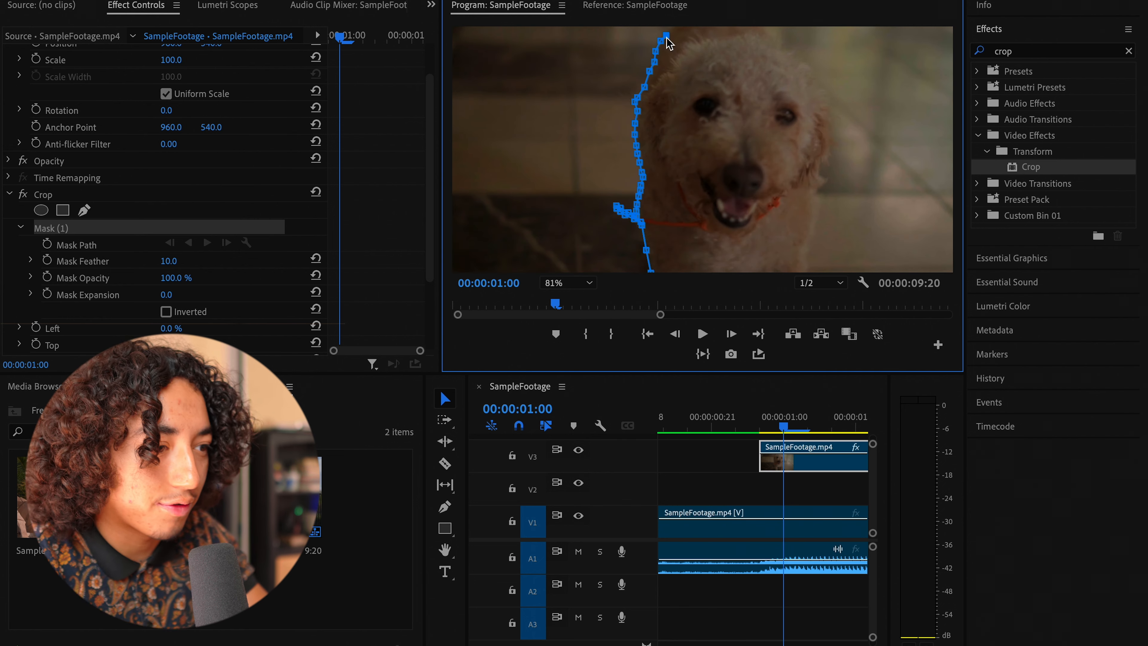
click(672, 29)
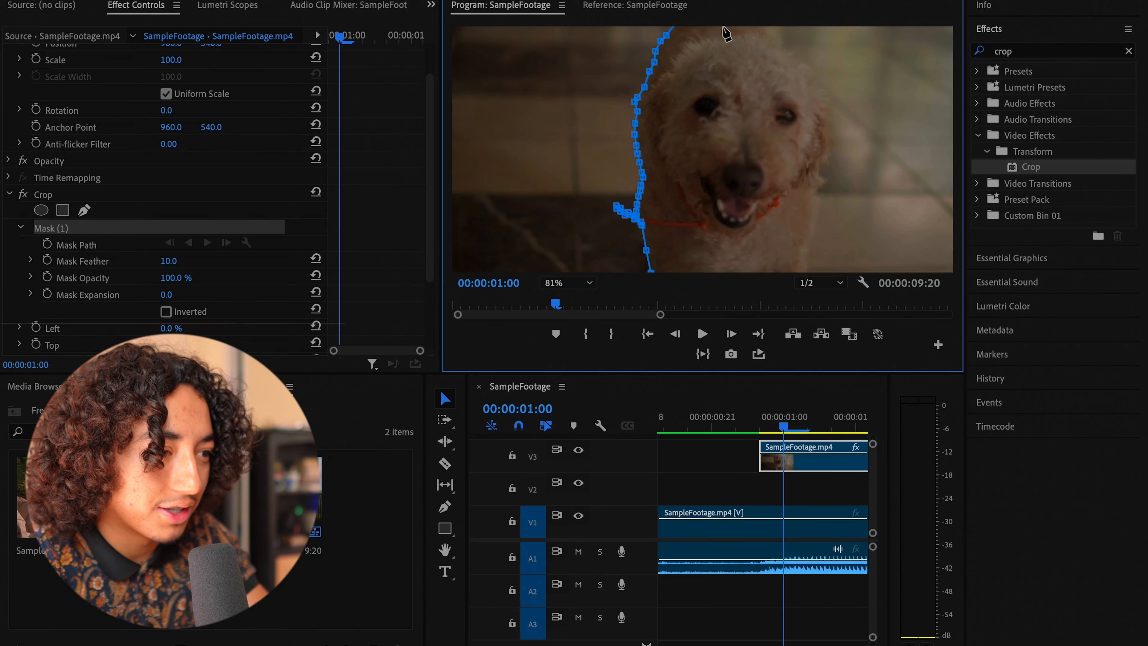
Step: Carry the mask across the top of the frame and down the right side of the dog's head, following the ear
click(770, 29)
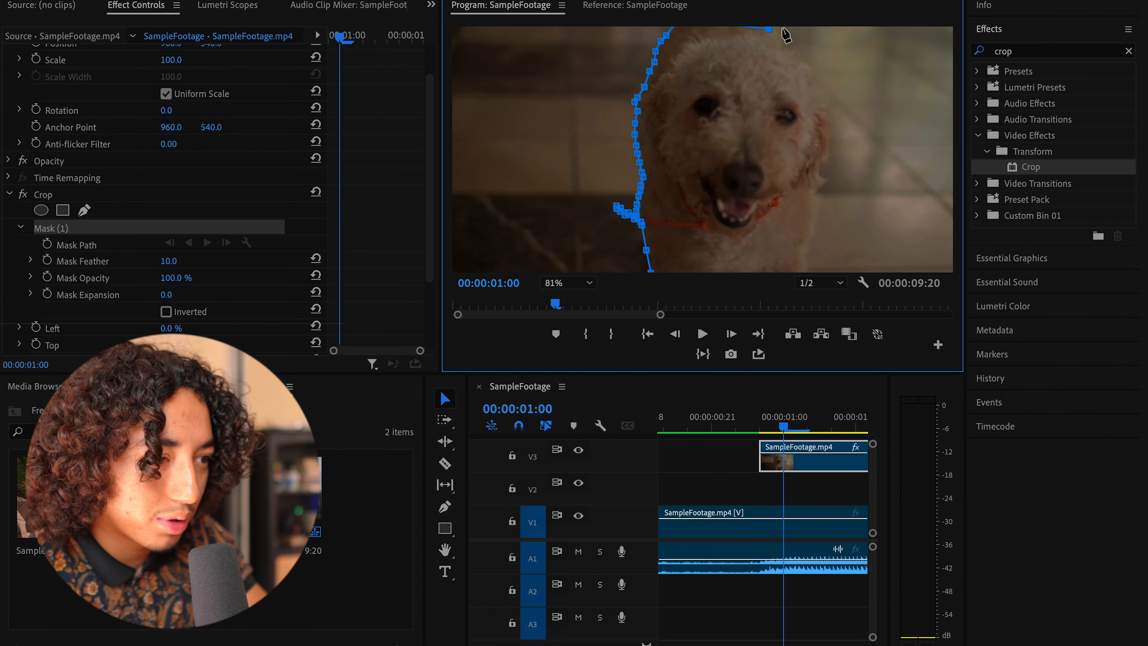
key(ctrl+z)
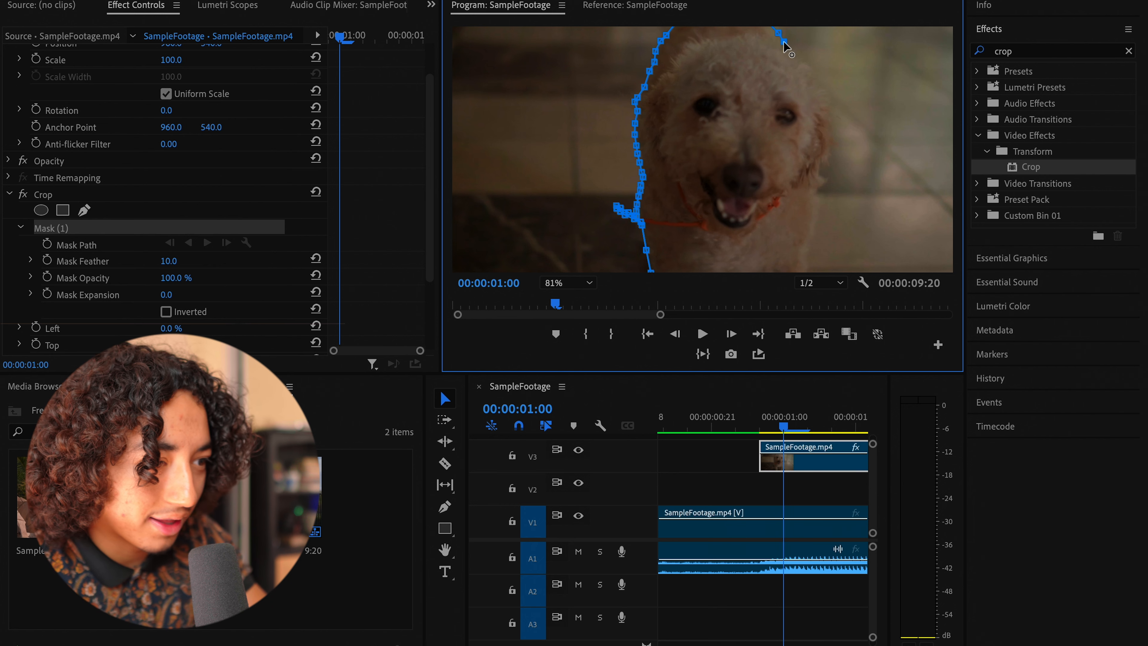
click(796, 57)
click(812, 64)
click(816, 77)
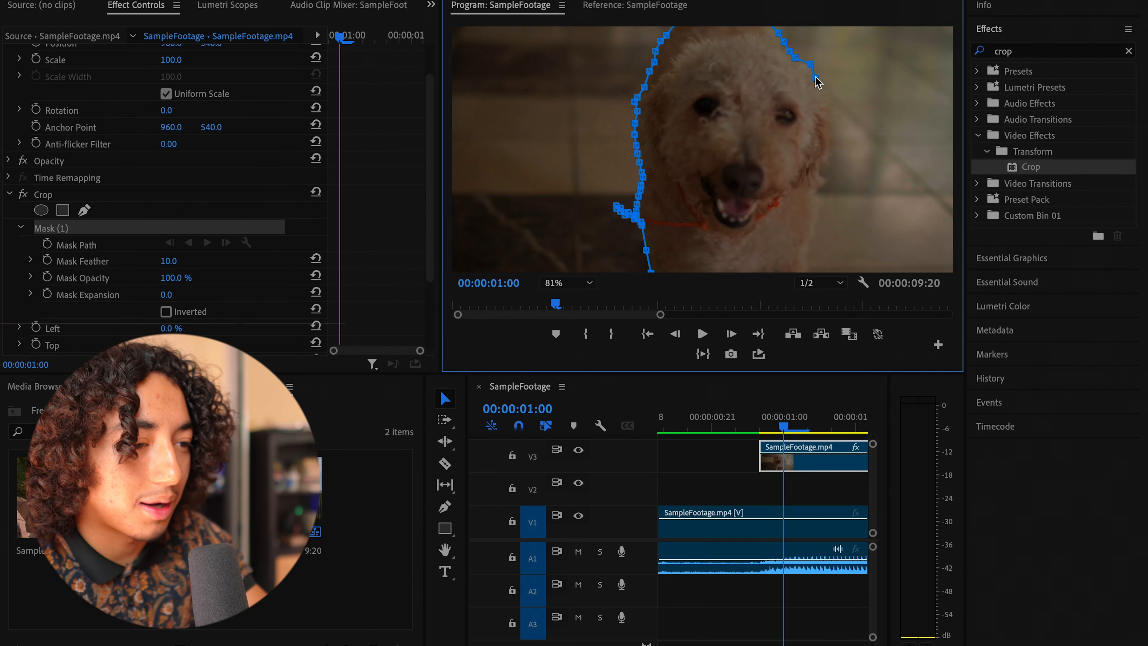
click(818, 90)
click(822, 100)
click(826, 111)
click(832, 128)
click(831, 139)
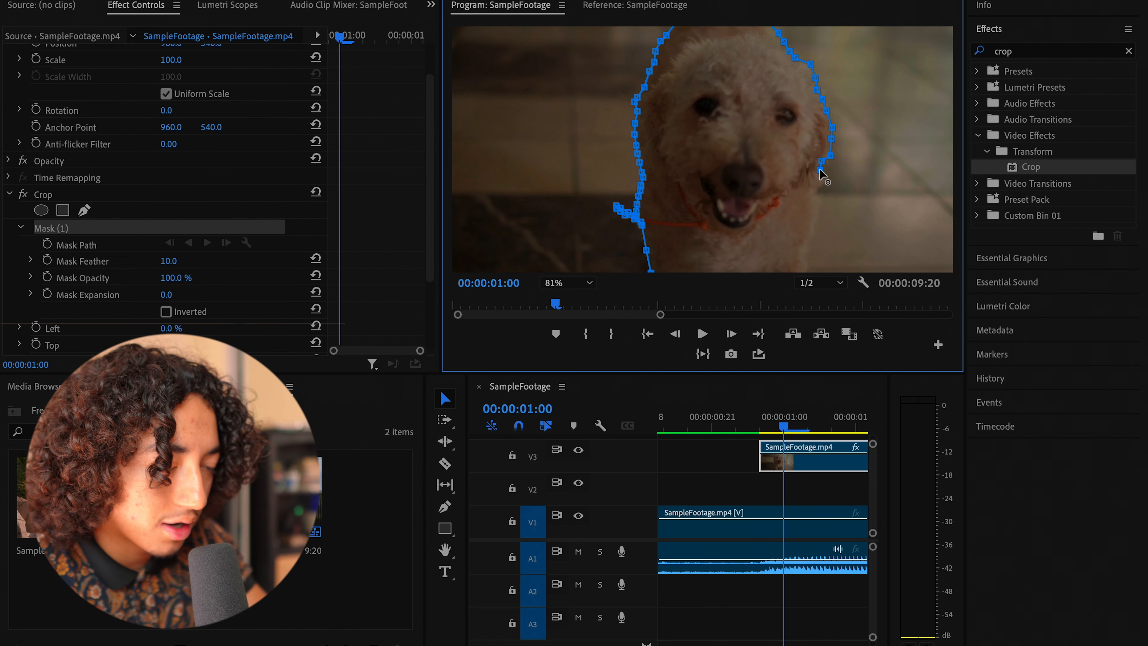
Step: Trace the mask down the dog's right side and around its legs, closing it at its starting point at the bottom of the frame
key(Left)
click(583, 283)
click(586, 304)
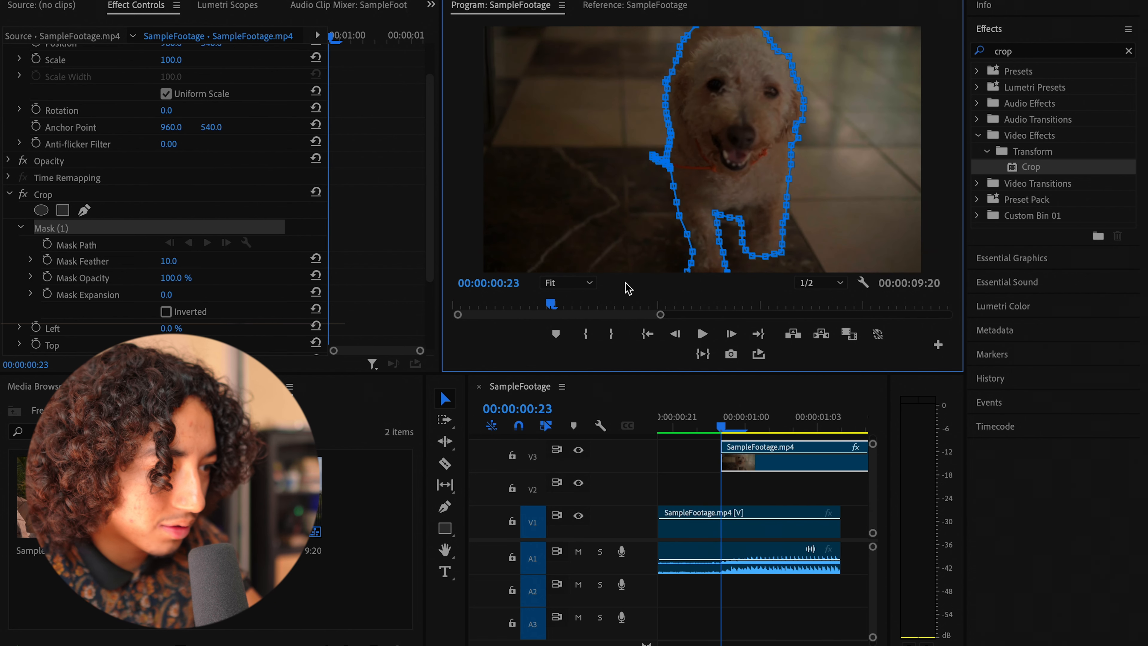
click(686, 272)
key(super+z)
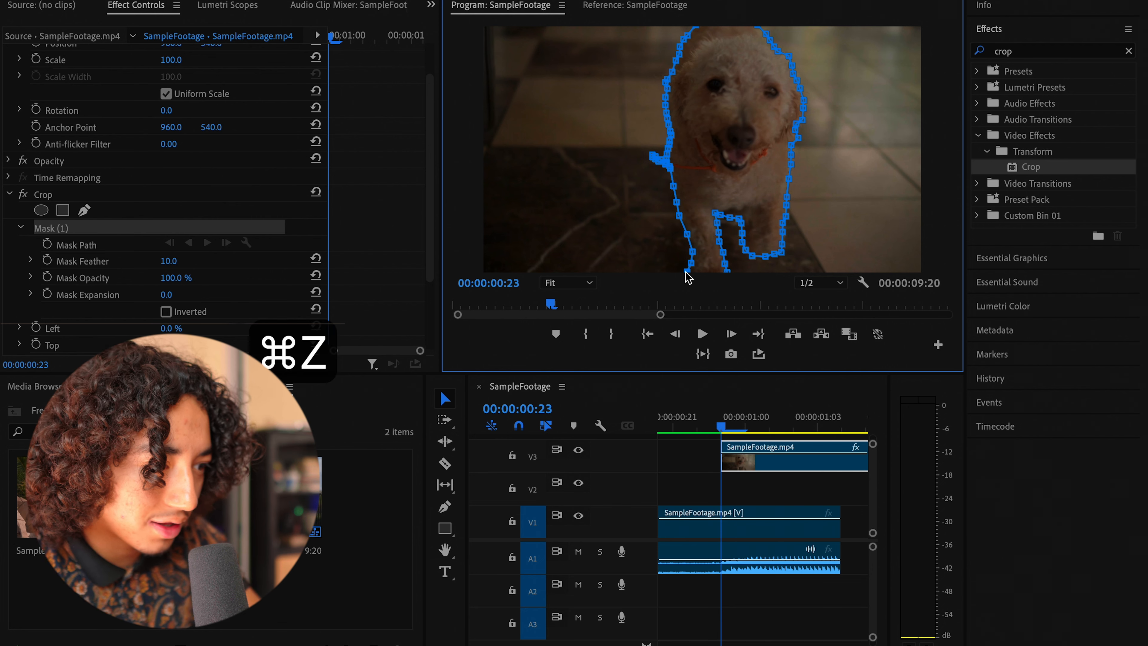
scroll(687, 272, up, 5)
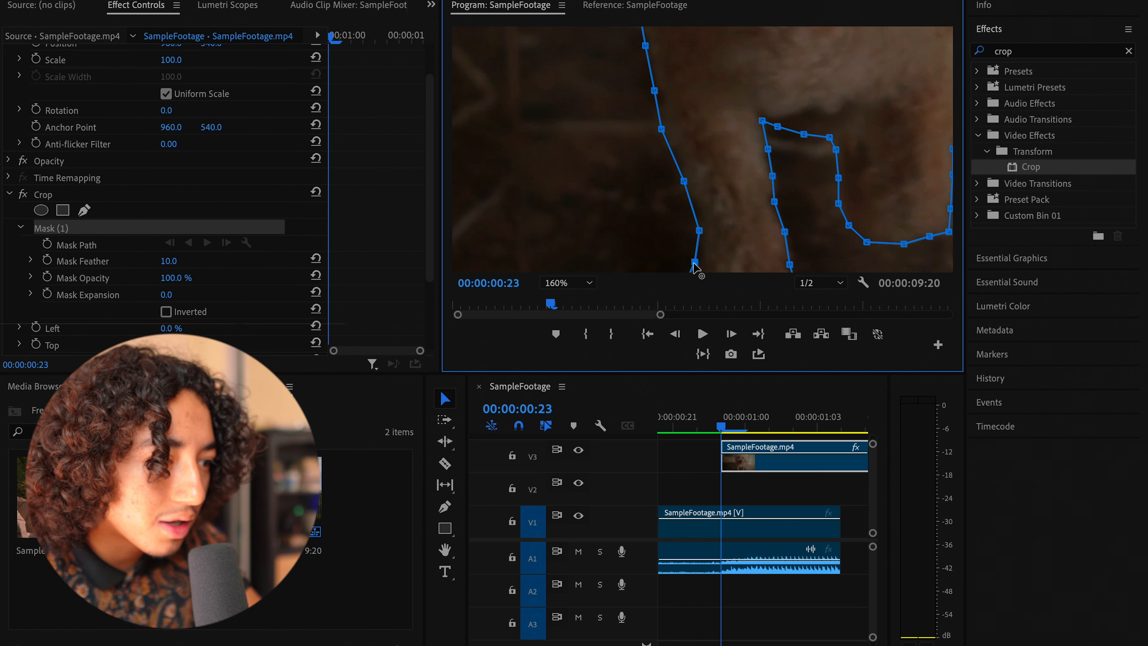
click(758, 490)
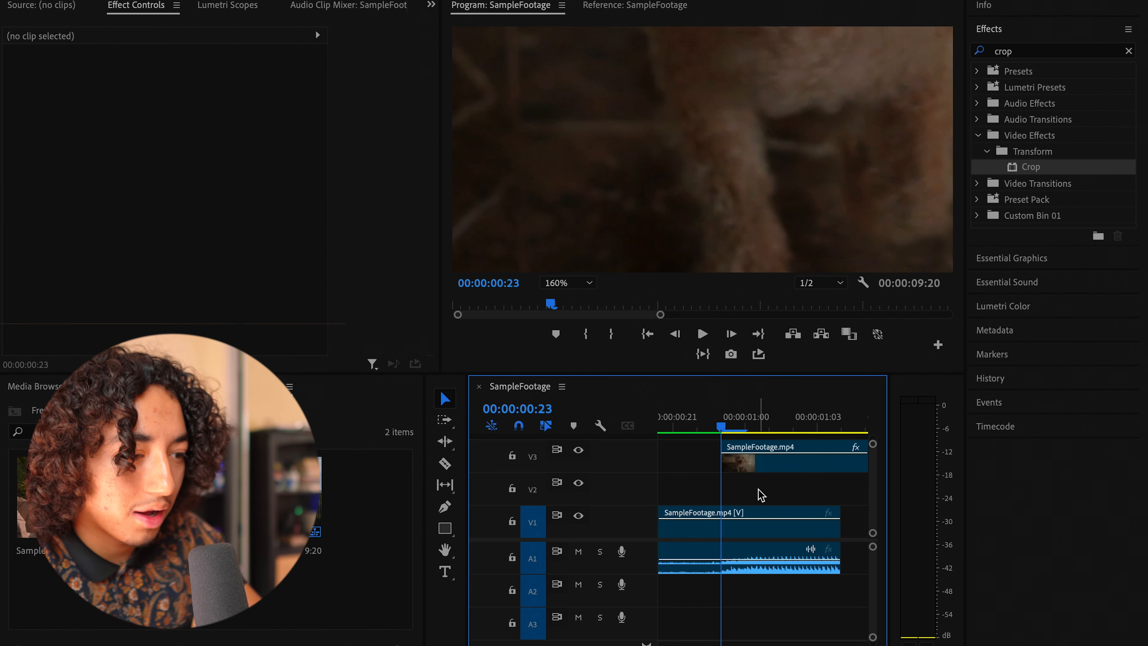
Step: Invert Mask (1) on the V3 dog clip and set the Crop effect's Top to 100%, leaving only the dog cut out
click(754, 465)
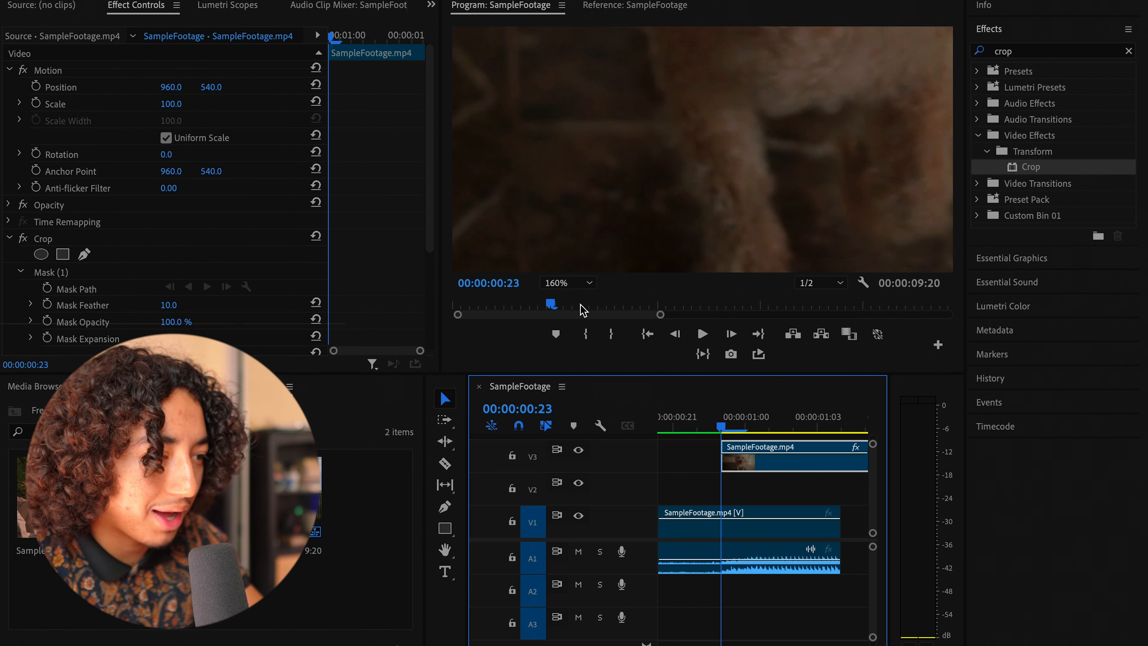
click(565, 282)
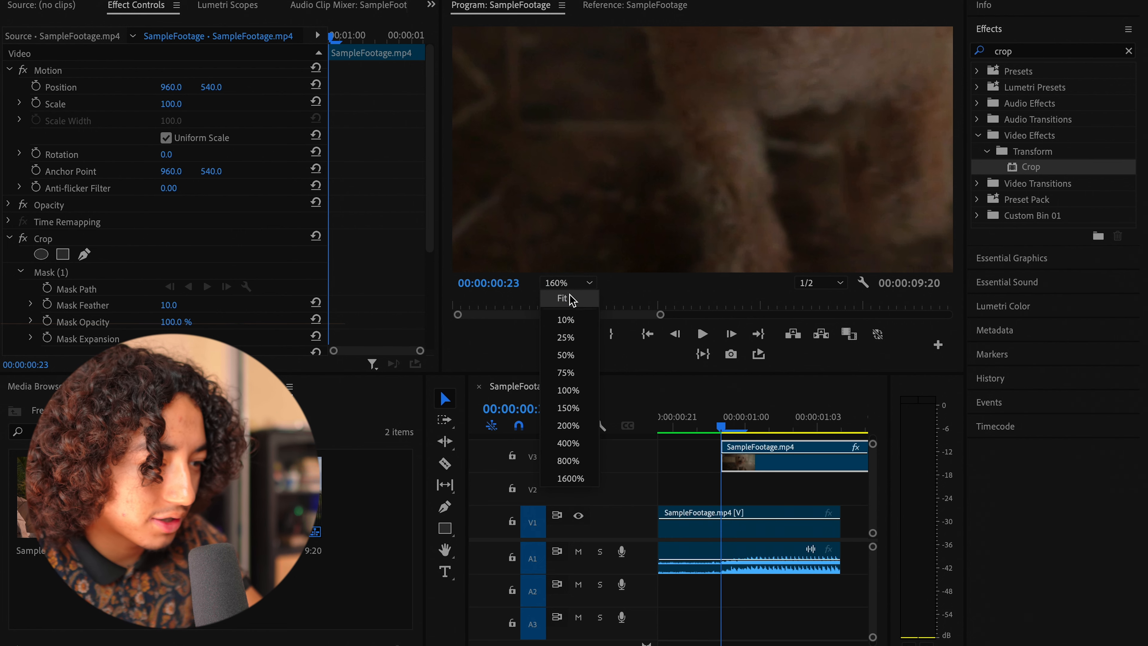
click(574, 295)
click(839, 480)
click(796, 461)
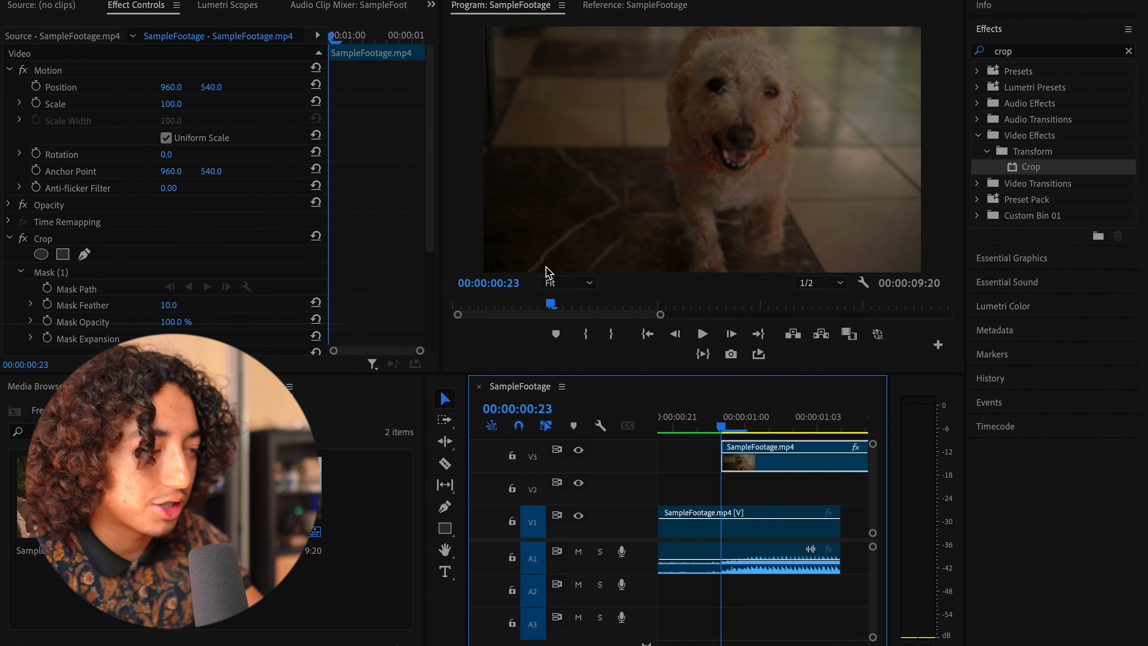
scroll(232, 225, down, 3)
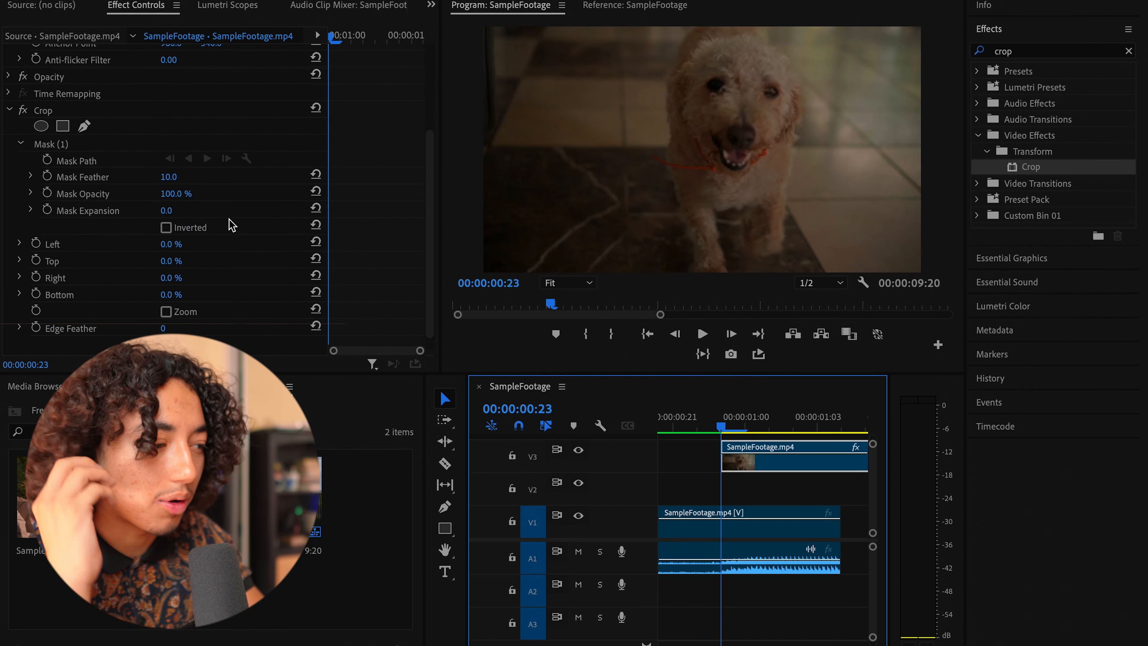
click(166, 211)
key(super+z)
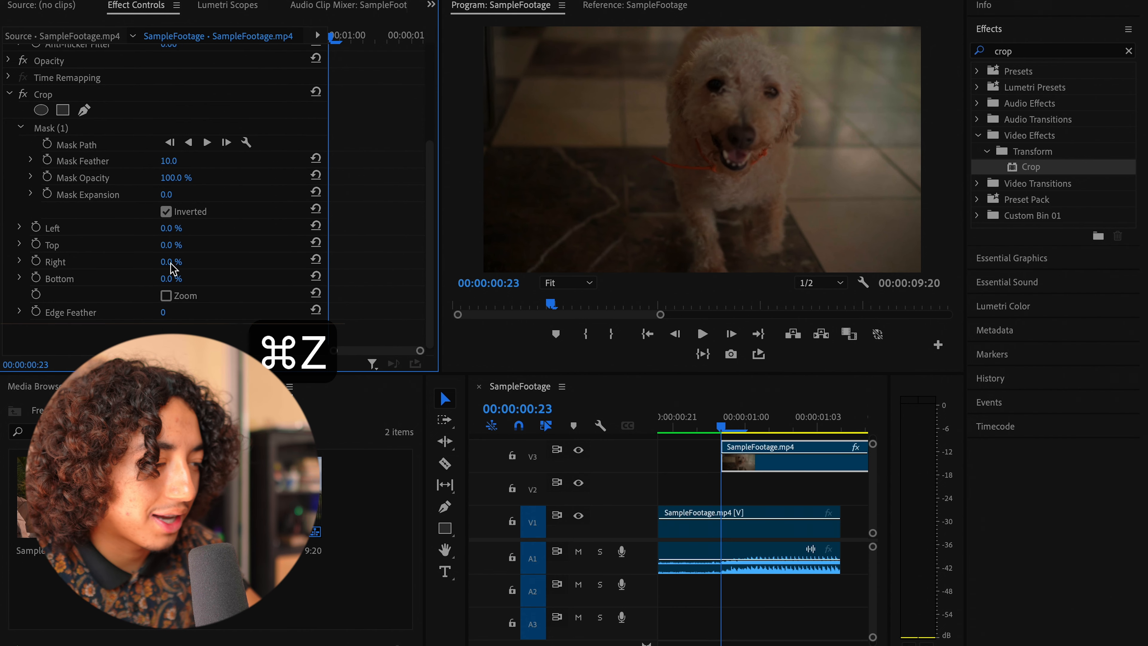
drag(166, 248, 235, 248)
click(642, 412)
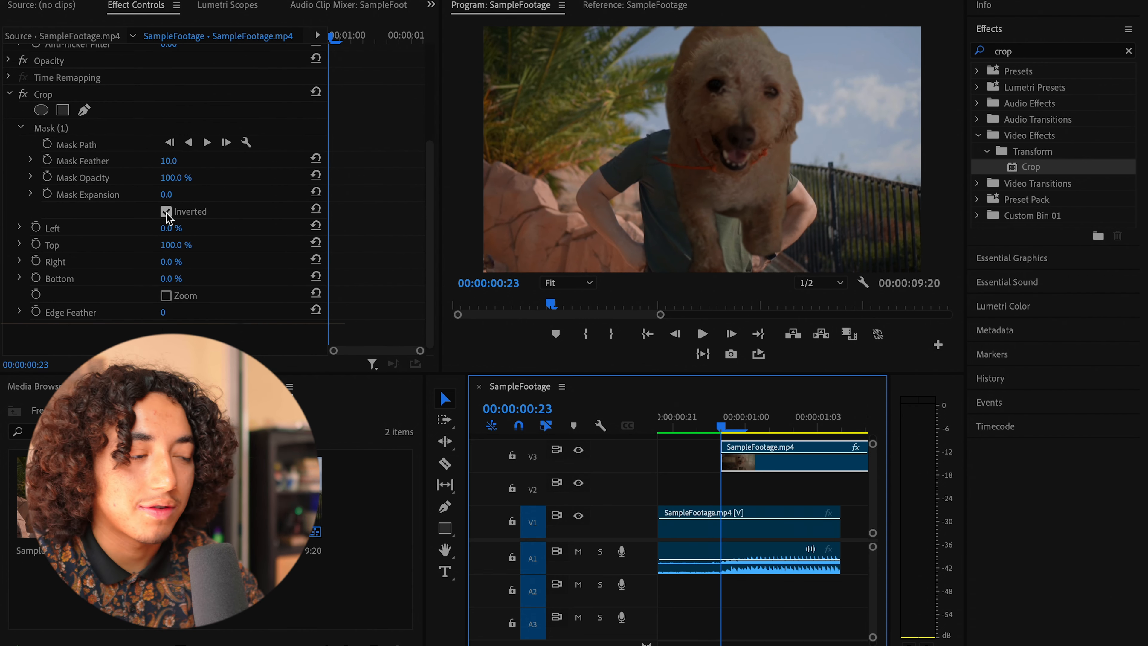
click(166, 211)
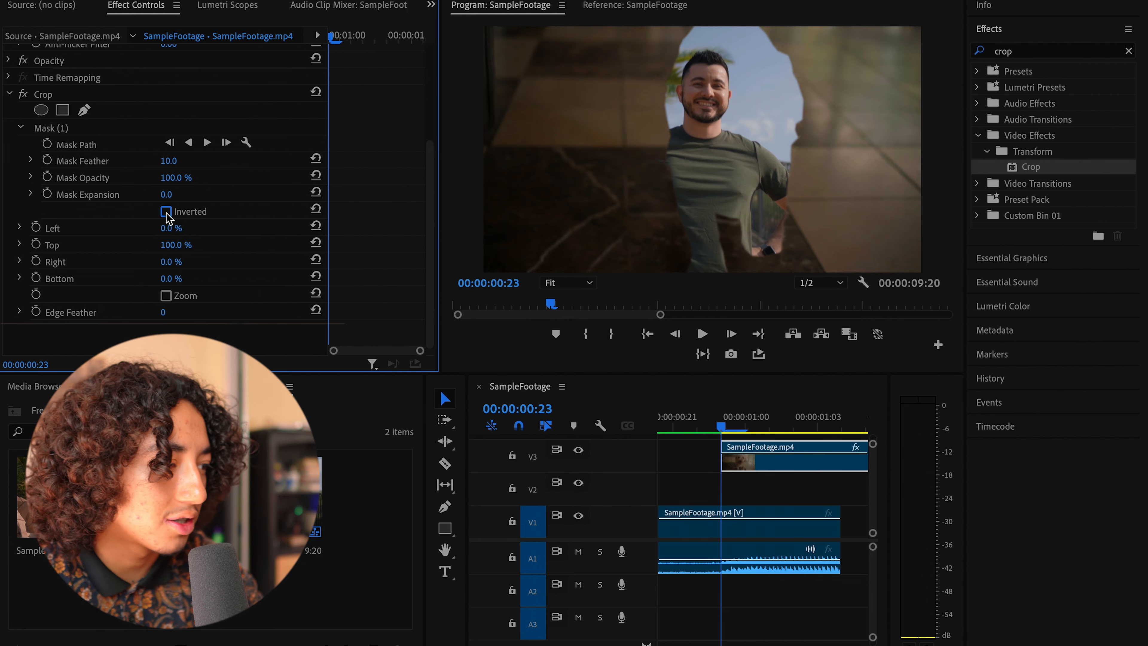
click(165, 211)
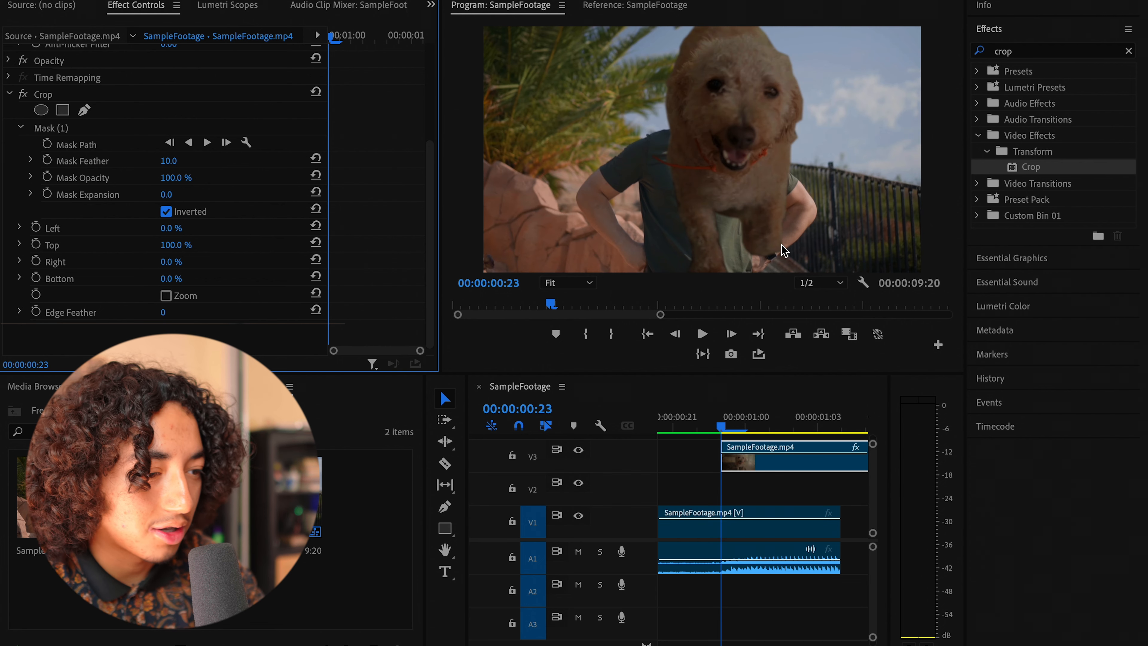
Step: Duplicate the masked dog clip from V3 onto V2 directly beneath it
click(769, 488)
key(minus)
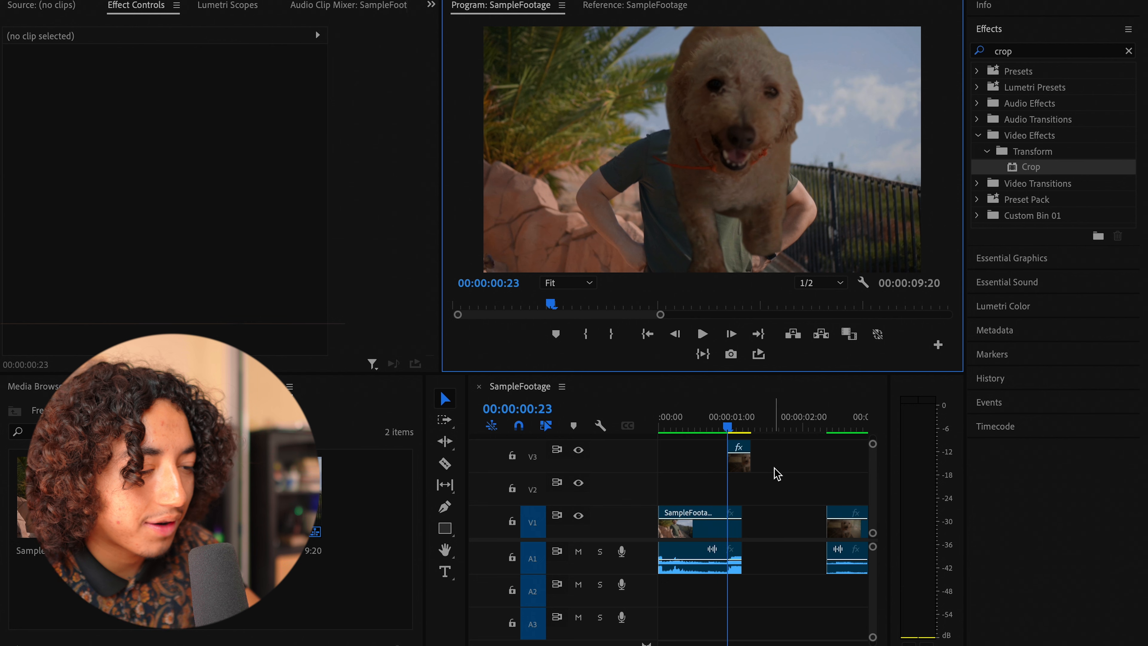
click(741, 465)
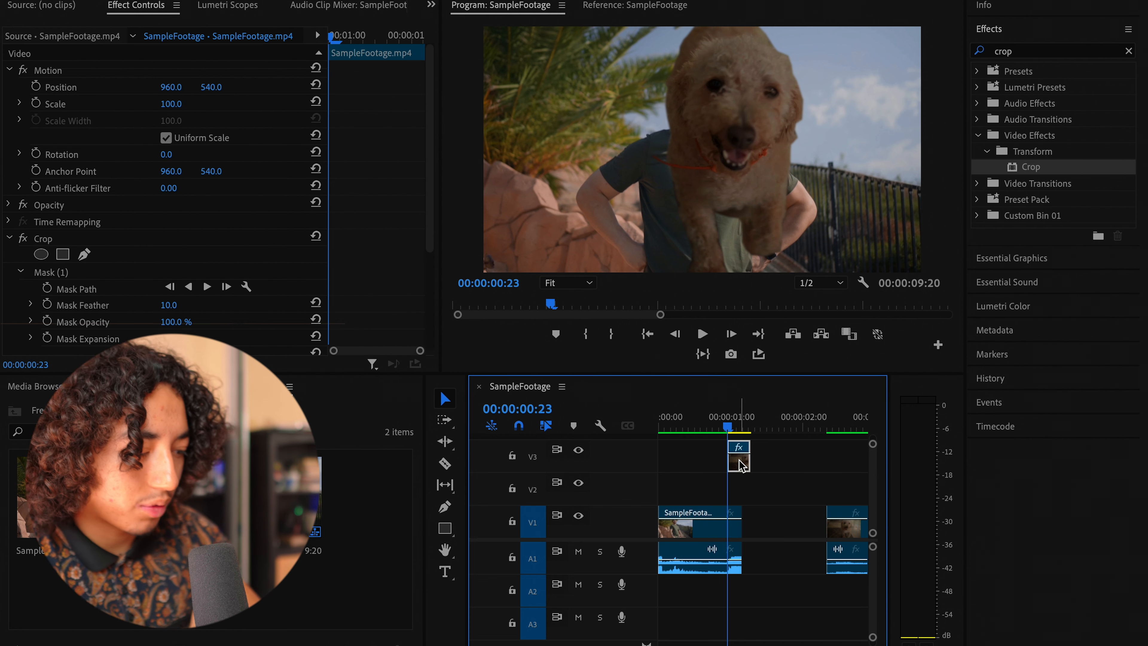
alt+drag(740, 465, 741, 493)
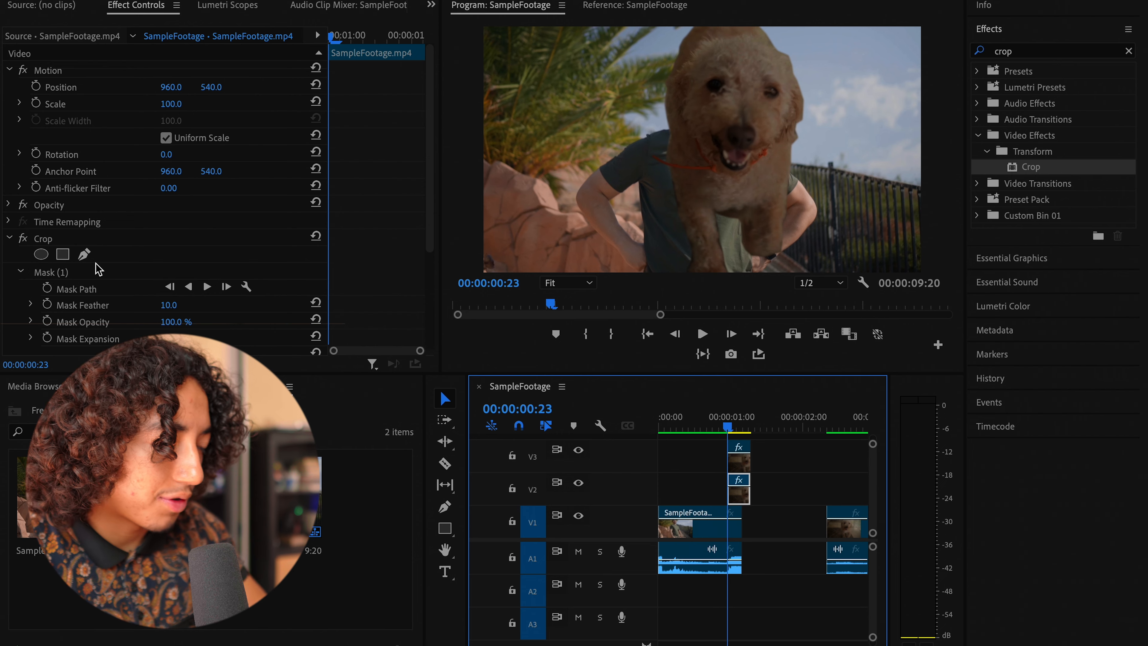
Step: Delete Mask (1) from the V2 copy's Crop effect and reset its Top value
scroll(90, 260, down, 3)
click(101, 163)
key(Delete)
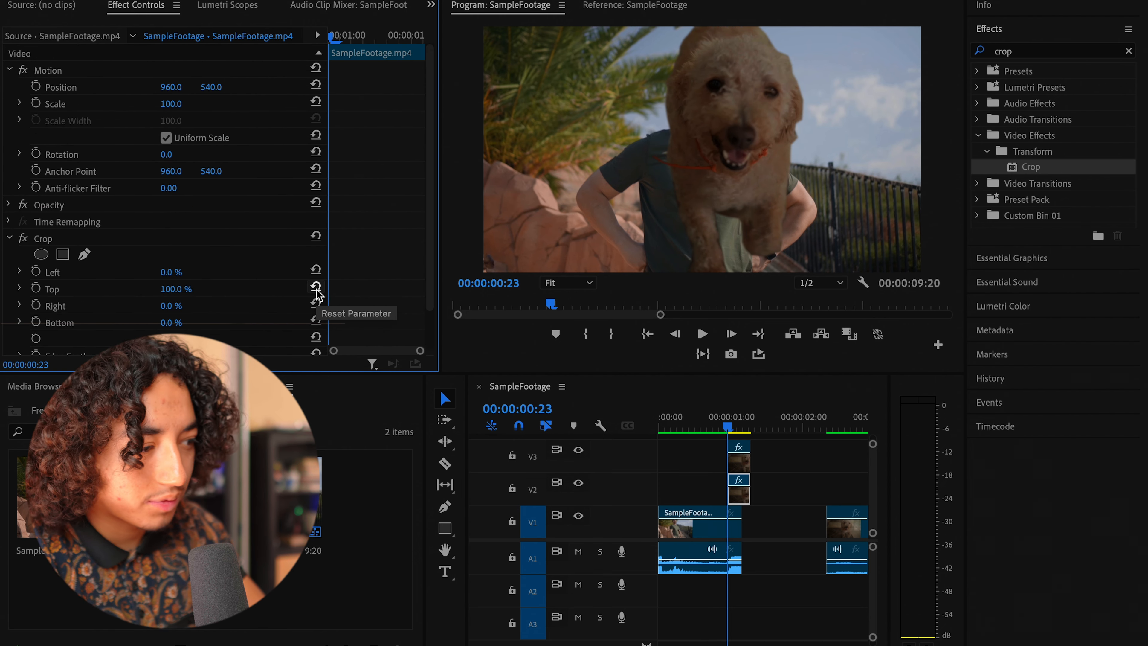
click(316, 287)
Step: Move the V2 copy aside in the timeline to reveal the V3 cutout, and undo the move
click(777, 520)
click(755, 499)
drag(740, 490, 774, 493)
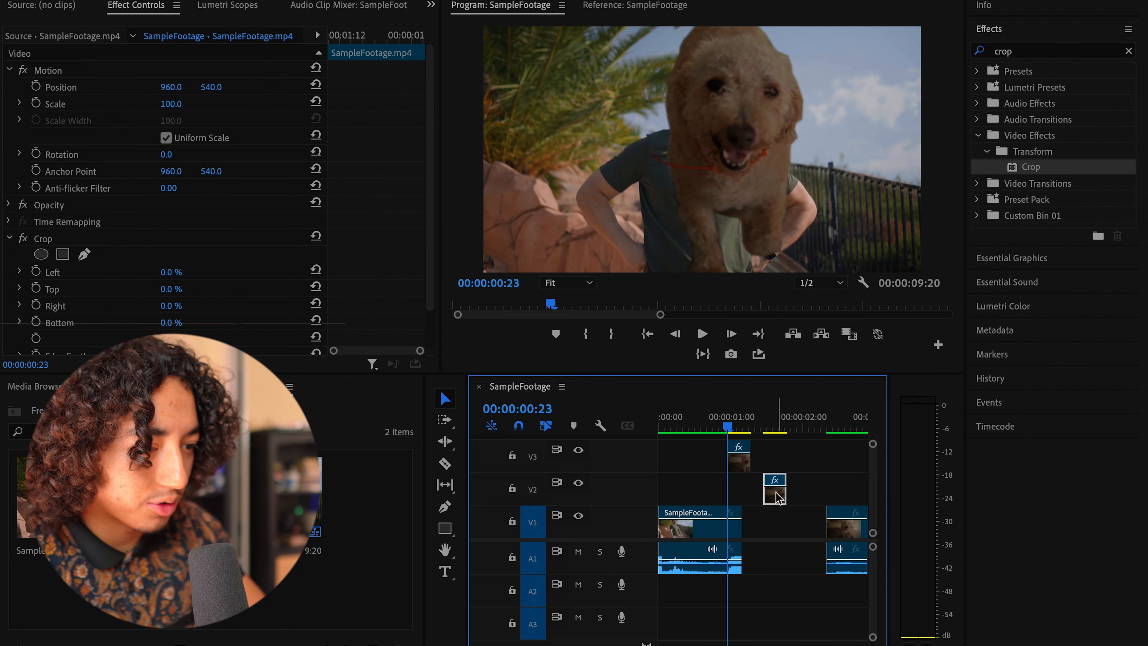
key(ctrl+z)
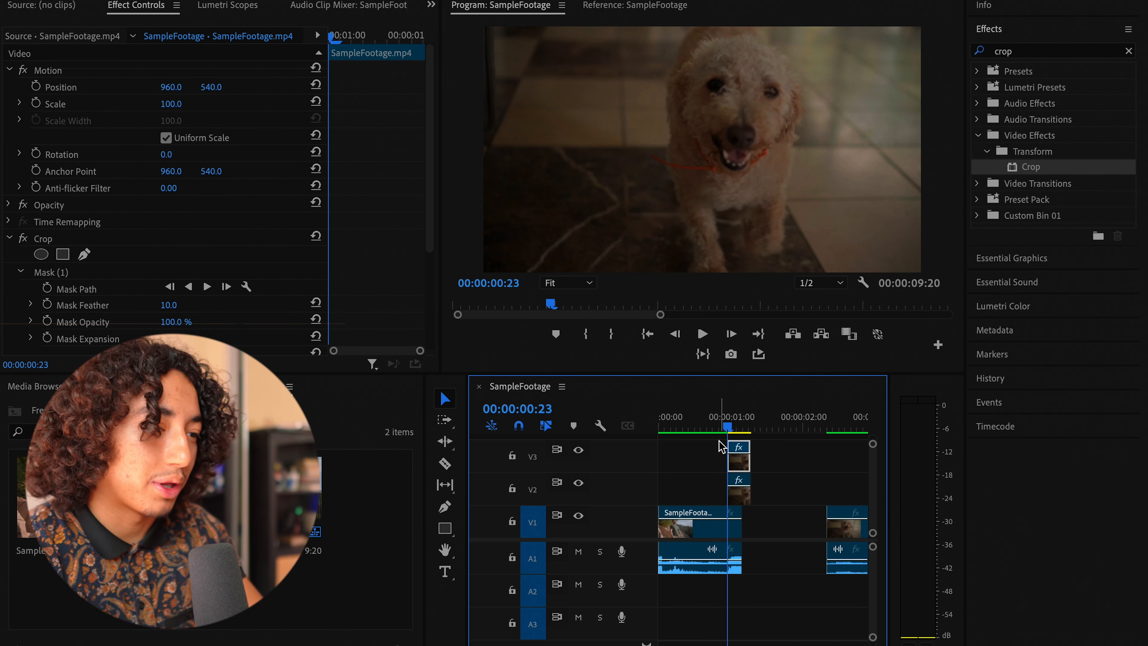
Step: Try shifting the V3 cutout clip ahead of the V2 copy, and undo the move
click(724, 420)
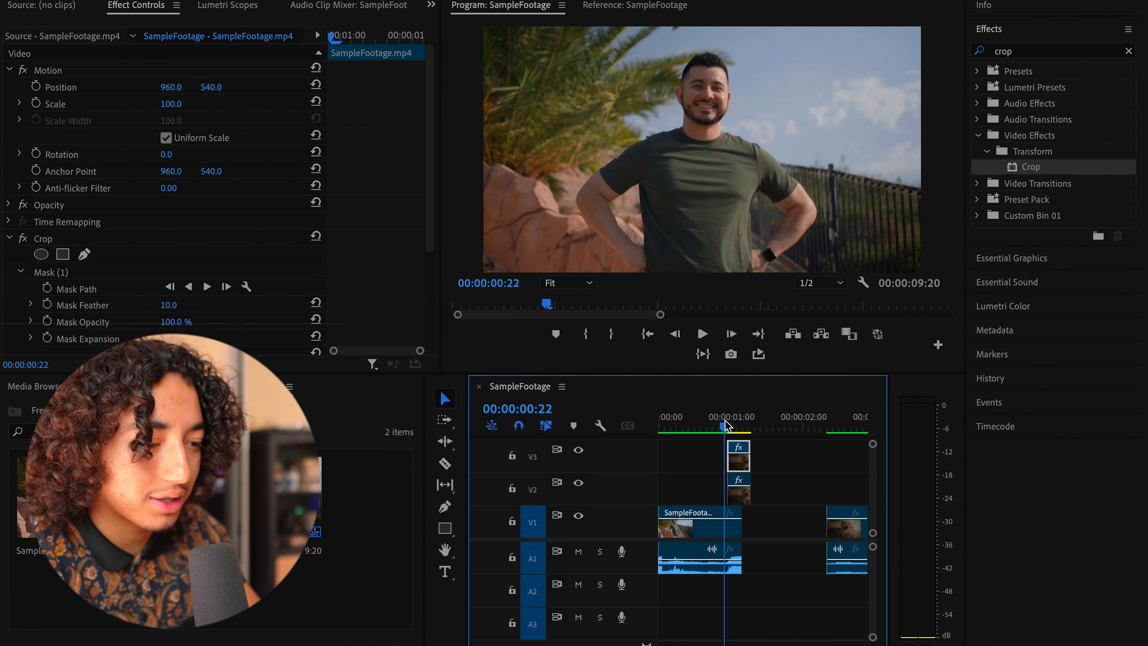
key(equal)
key(equal)
drag(756, 422, 772, 425)
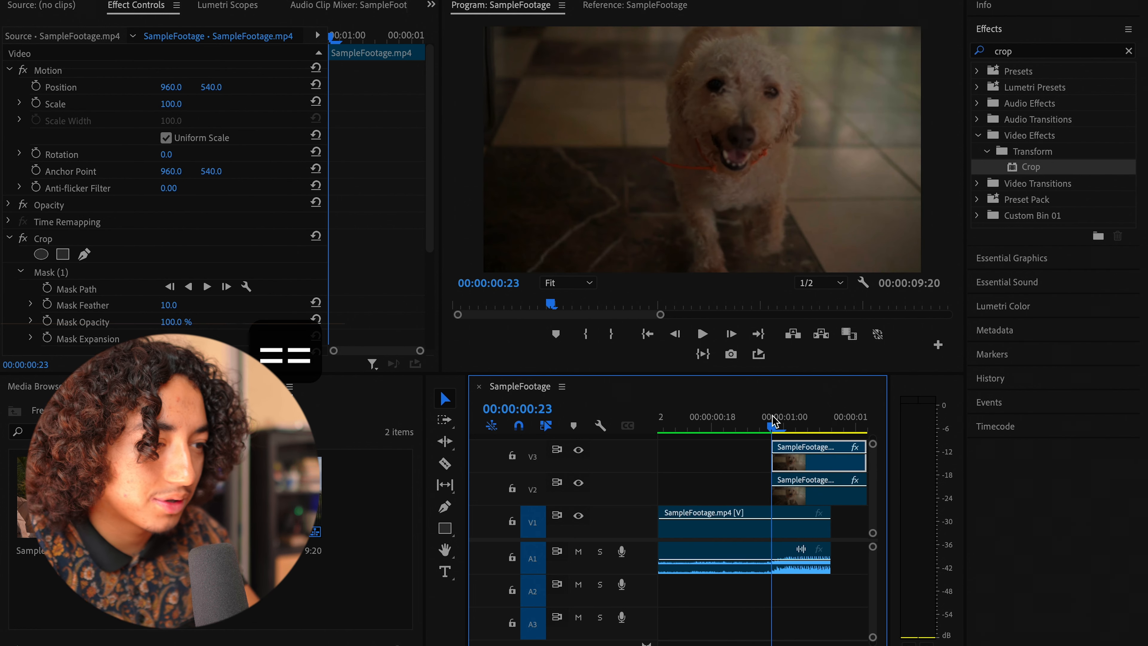
drag(778, 461, 700, 457)
key(super+z)
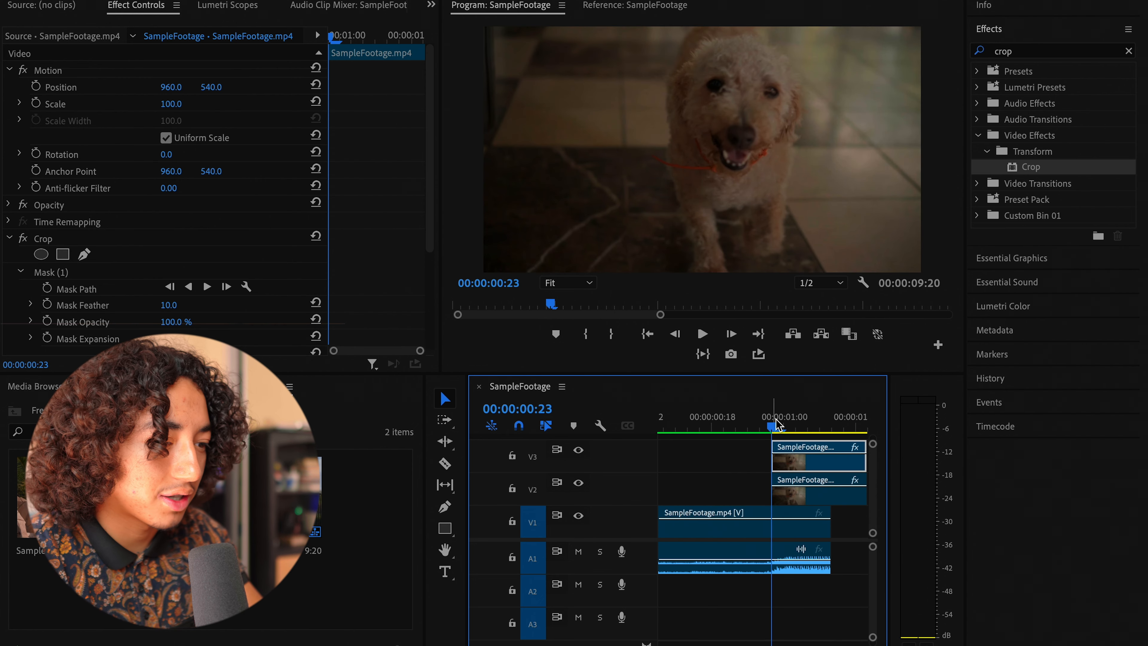
key(Left)
key(Left)
key(Left)
key(Left)
key(Left)
key(Left)
key(Left)
key(Left)
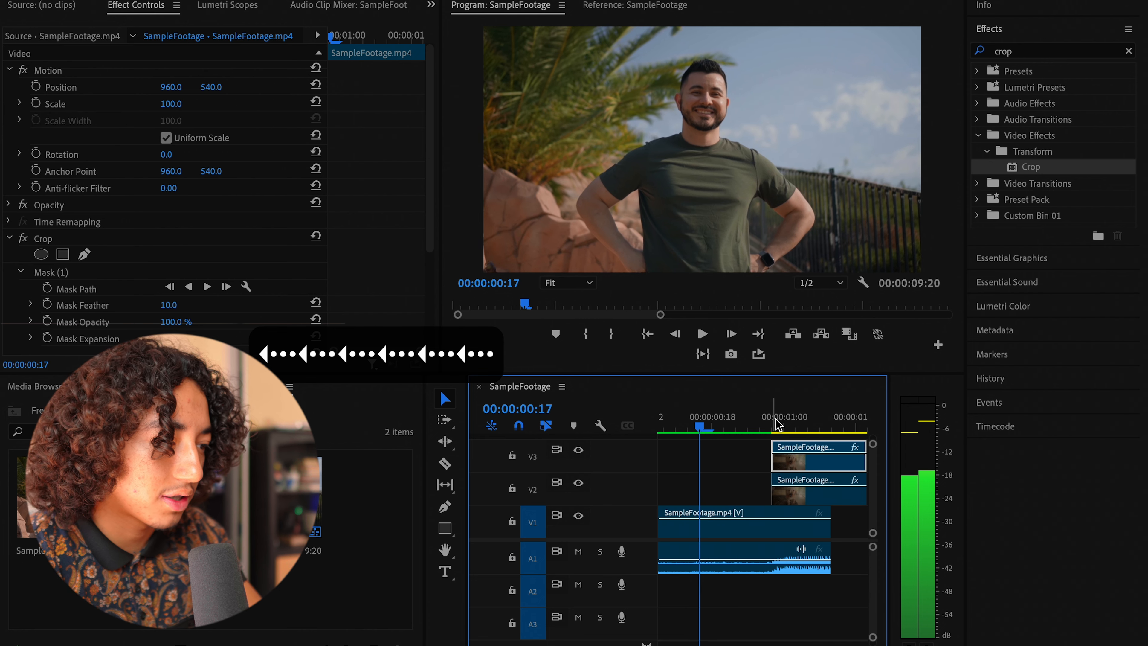
click(771, 425)
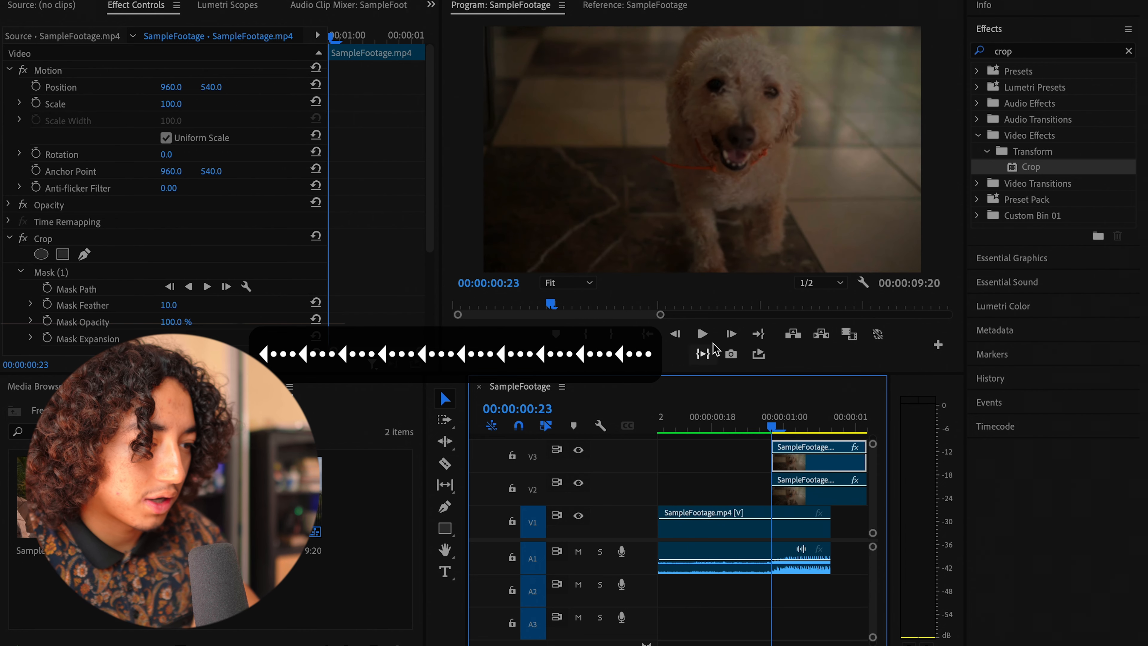
Step: Shift the V3 cutout clip so it starts at 00:00:00:18, five frames ahead of the V2 copy
shift+click(682, 335)
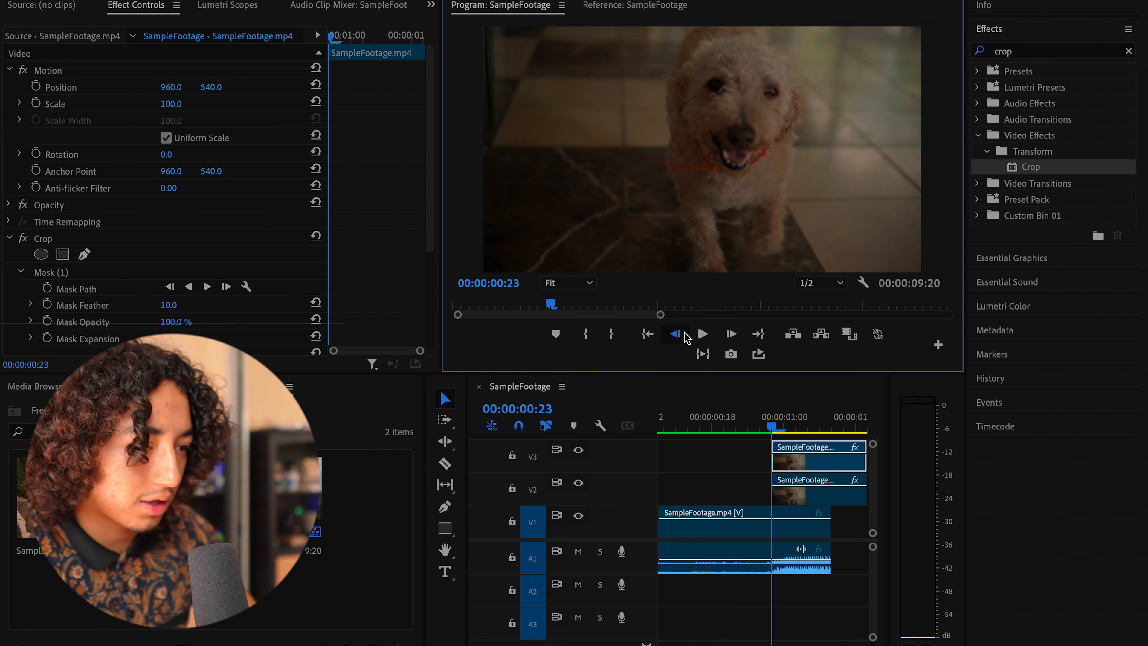
shift+click(682, 335)
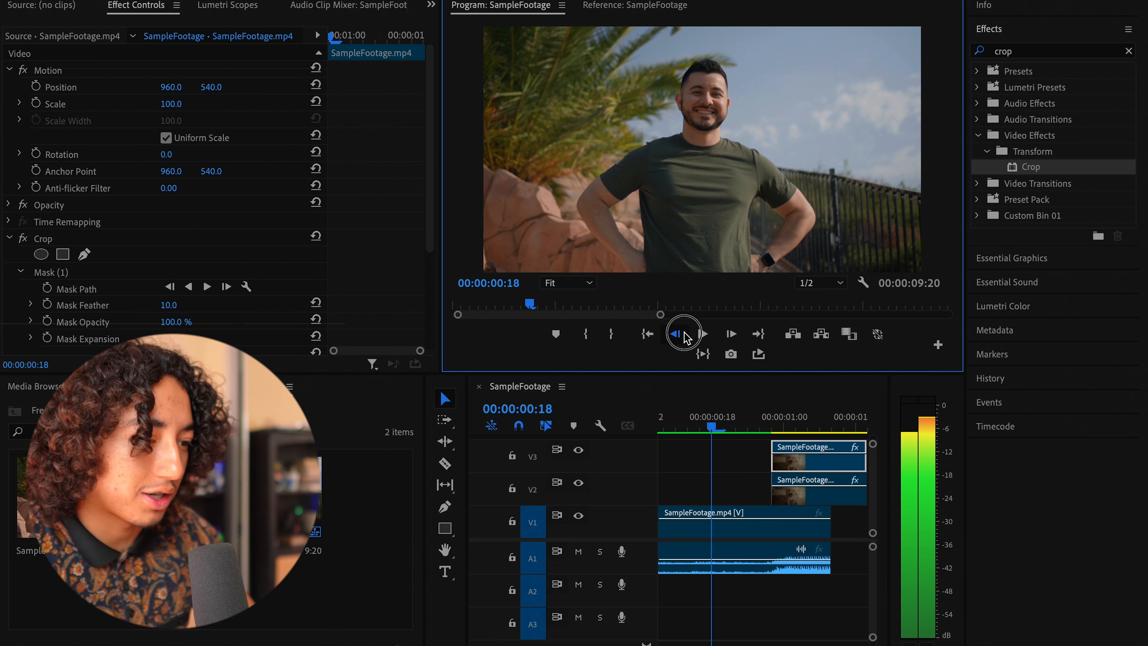
click(757, 457)
key(0)
key(minus)
key(minus)
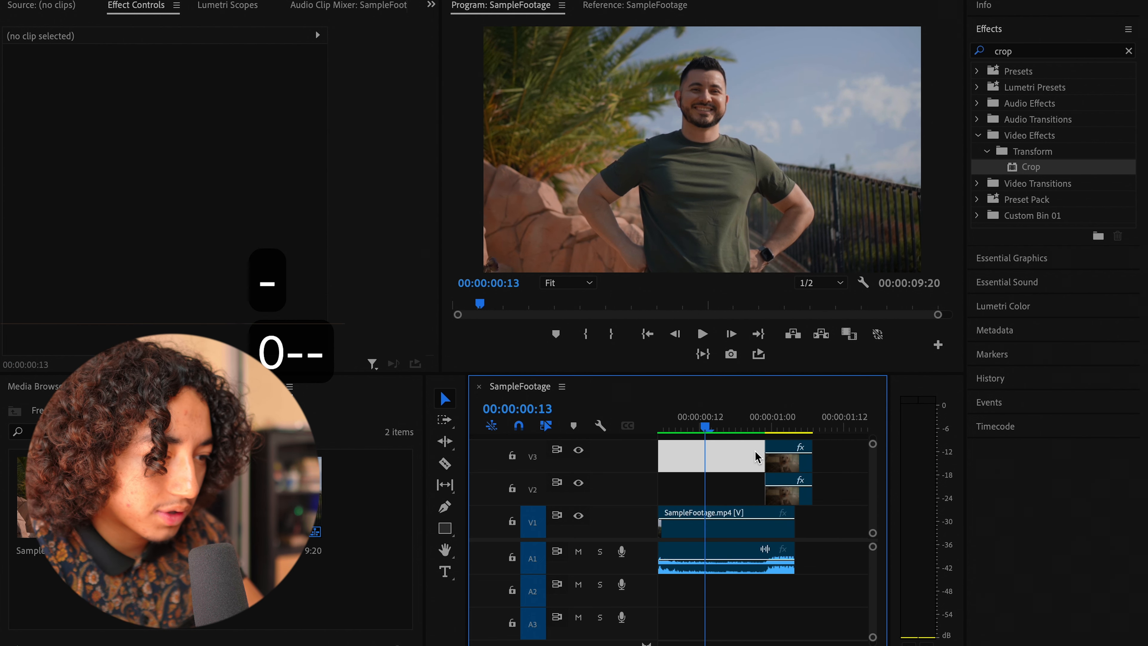
drag(727, 455, 701, 454)
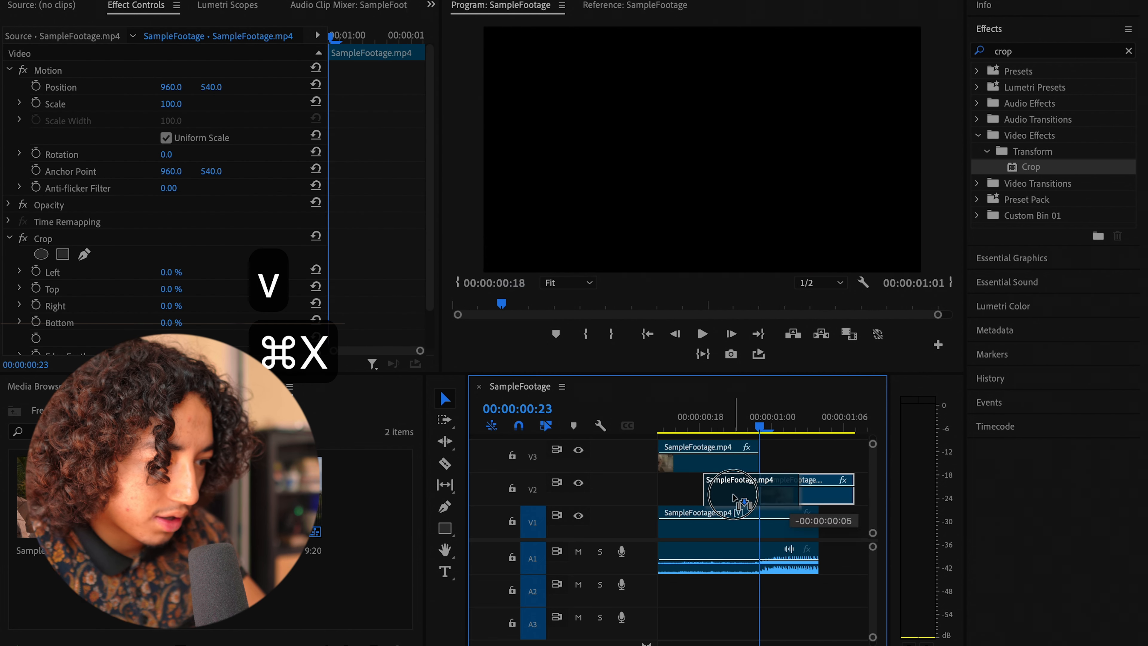
click(723, 460)
shift+click(757, 497)
drag(757, 497, 817, 498)
Step: Apply the Transform effect to the V3 cutout clip and set its Shutter Angle to 360
click(848, 466)
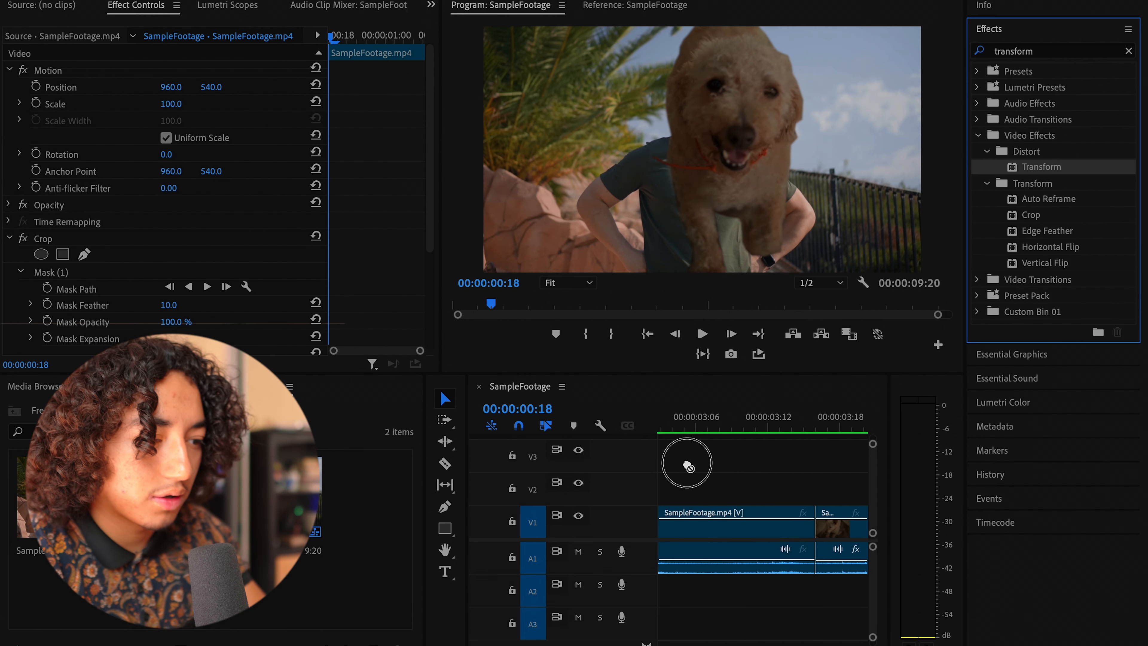
drag(687, 462, 793, 462)
click(799, 426)
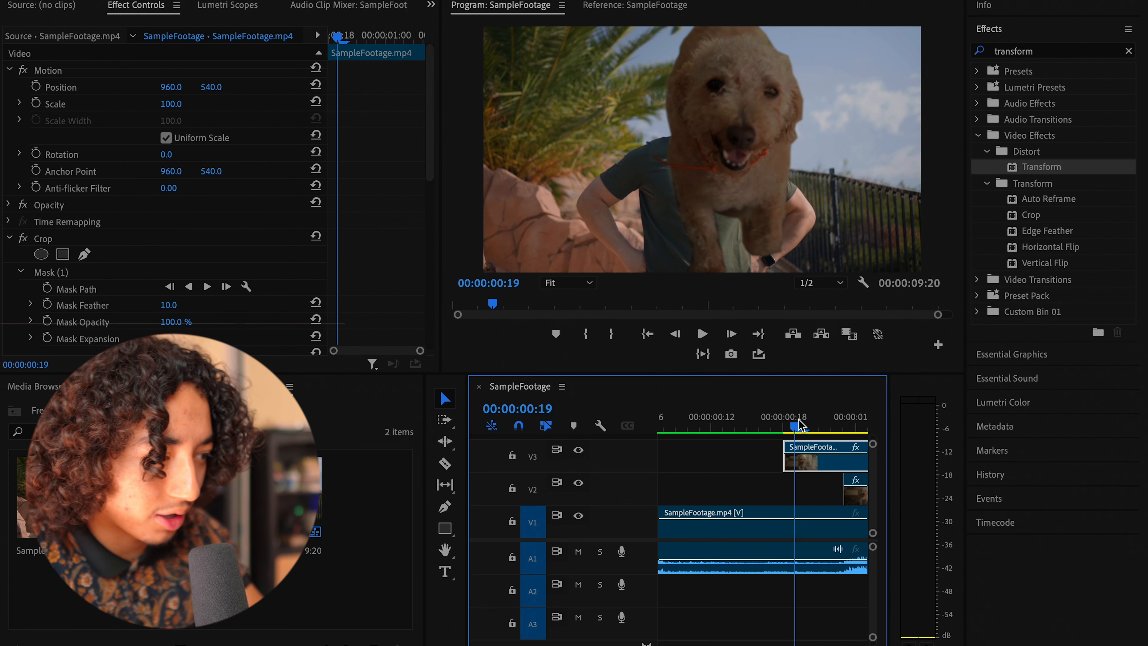
key(Left)
scroll(276, 299, down, 5)
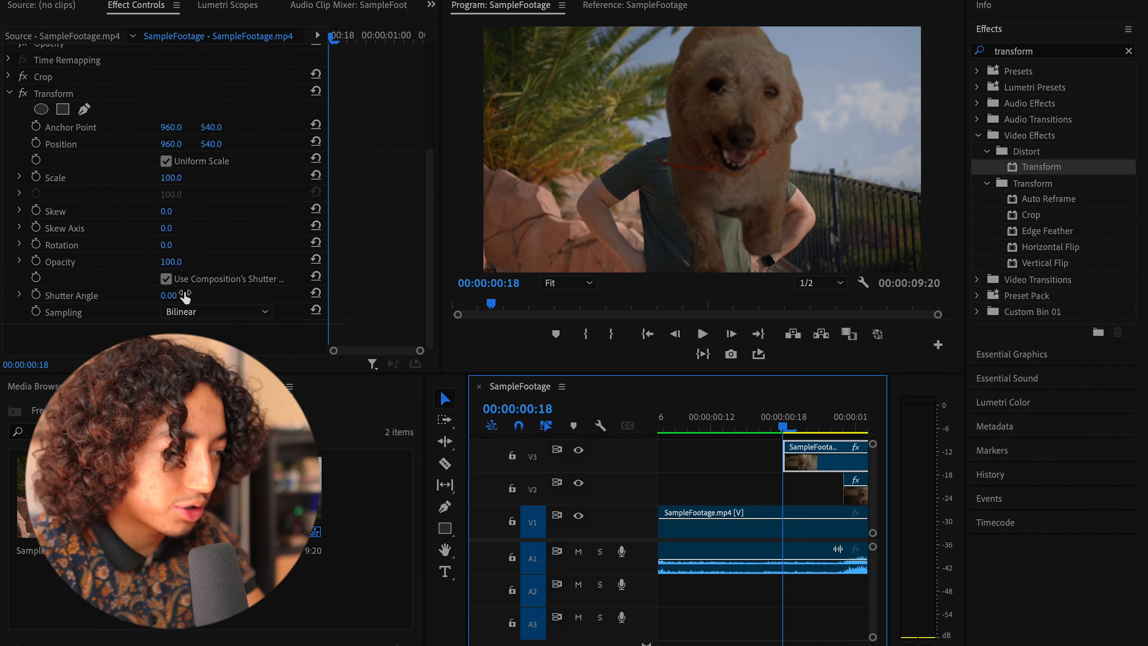
drag(163, 295, 183, 176)
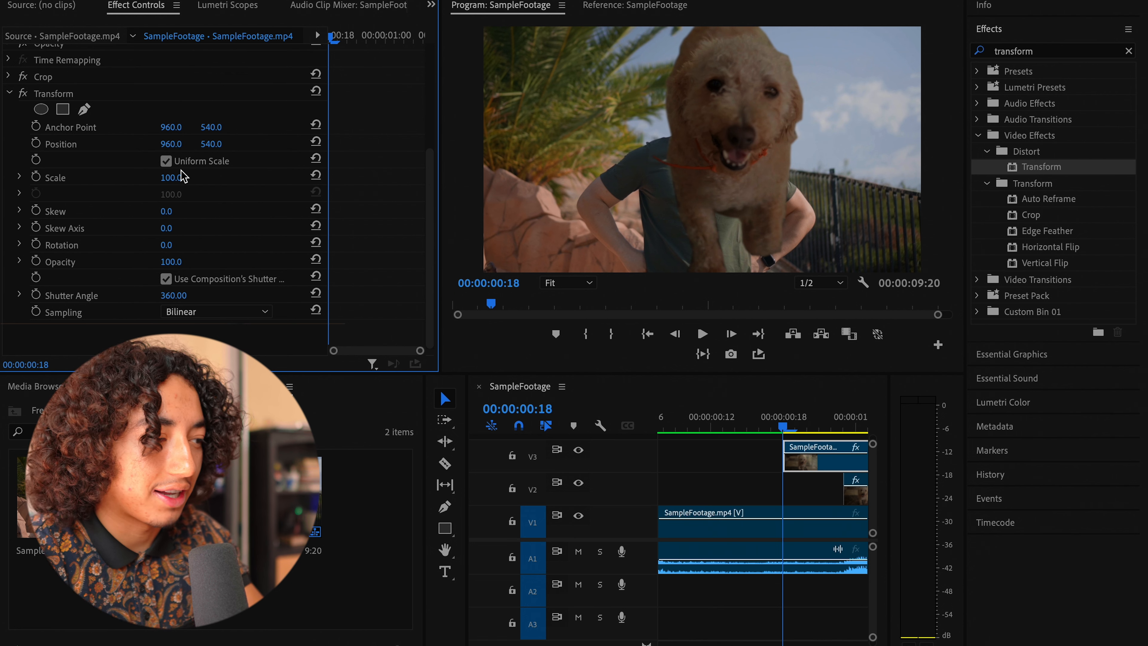
Step: Add Transform Position keyframes to the V3 cutout at 00:00:00:18 and 00:00:00:23
click(36, 143)
drag(786, 433, 844, 434)
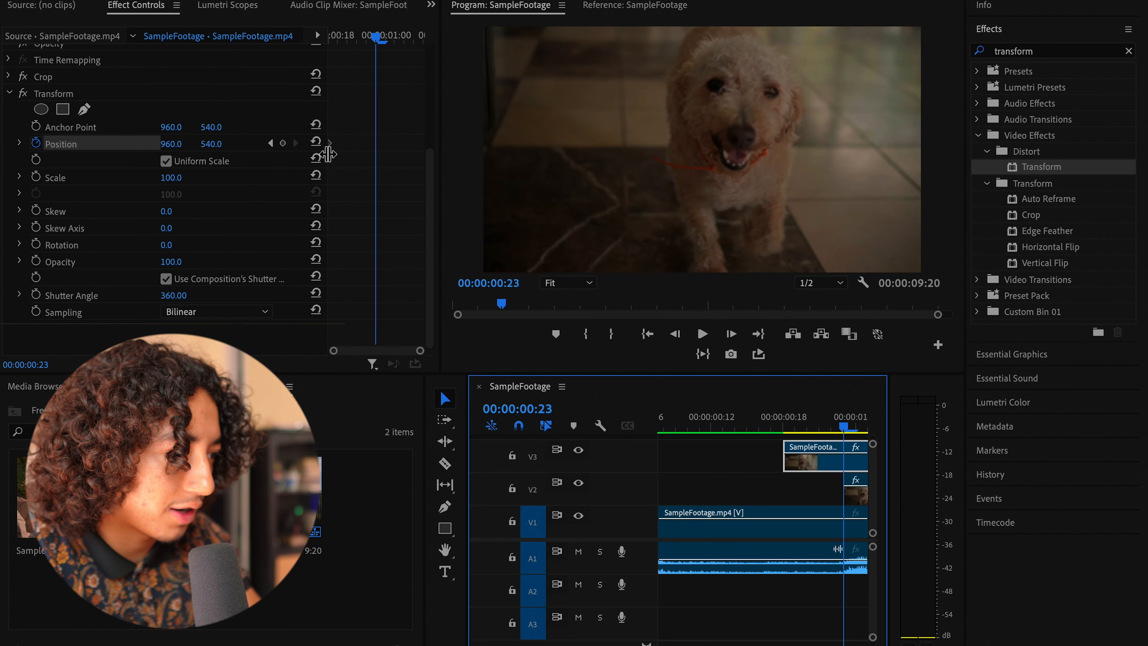
click(283, 143)
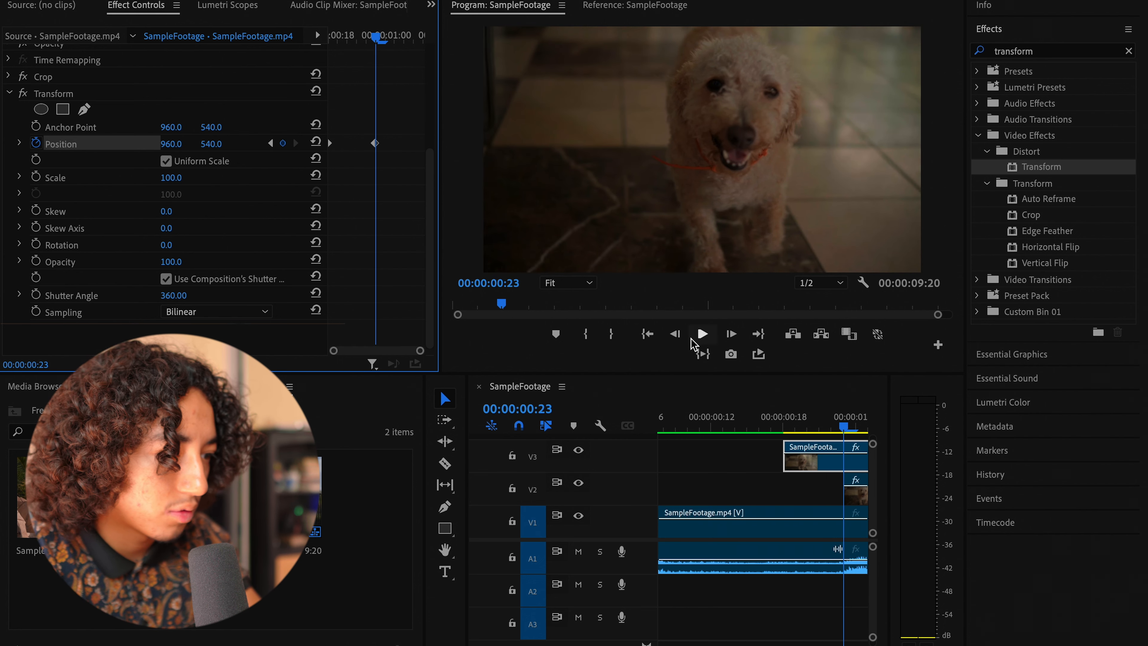
Step: Set the vertical Position of the cutout's first Transform keyframe to 2164 so the dog starts below the frame
click(675, 333)
click(675, 333)
click(675, 334)
click(675, 333)
click(674, 334)
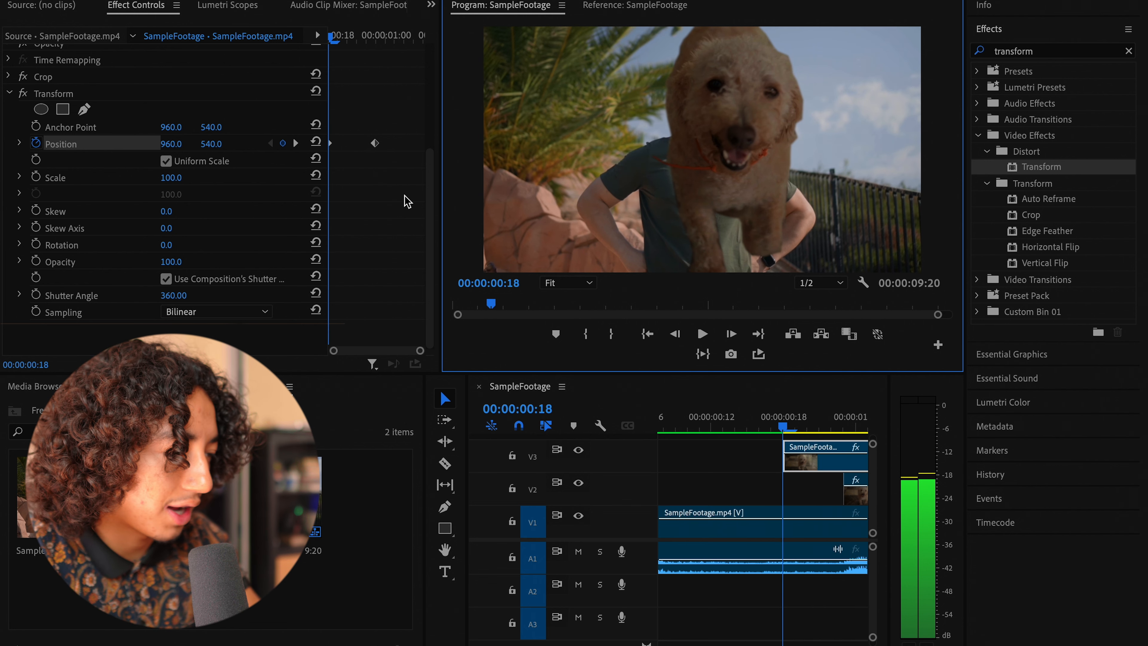
drag(172, 144, 47, 144)
key(ctrl+z)
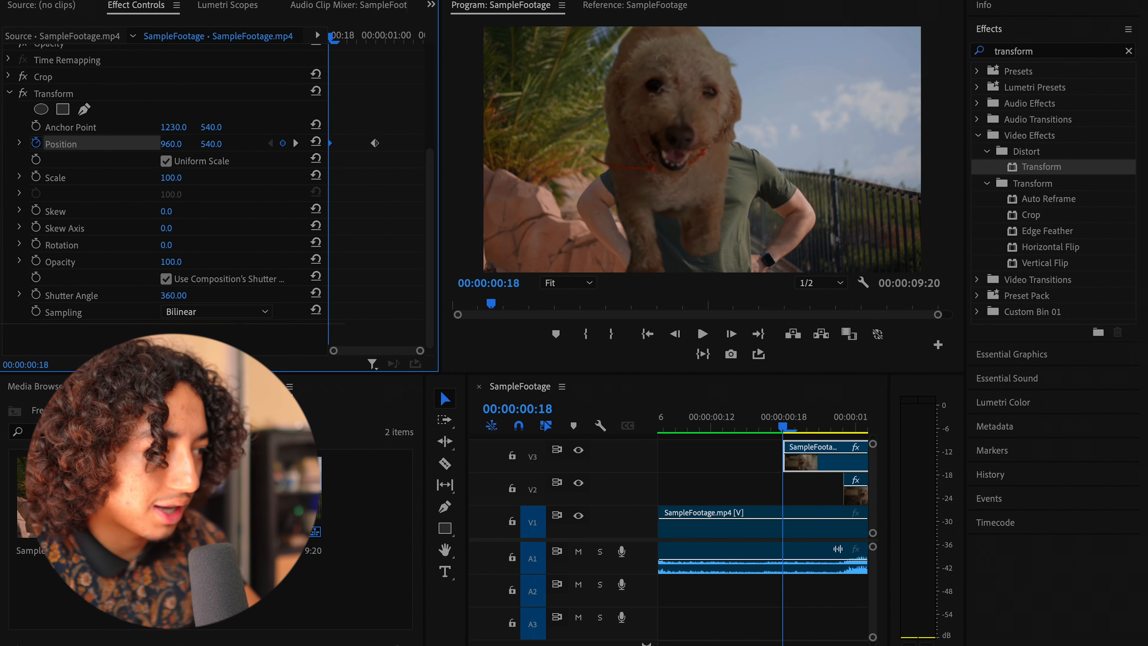
mouse_move(213, 144)
mouse_down()
mouse_move(552, 143)
mouse_move(218, 146)
mouse_up()
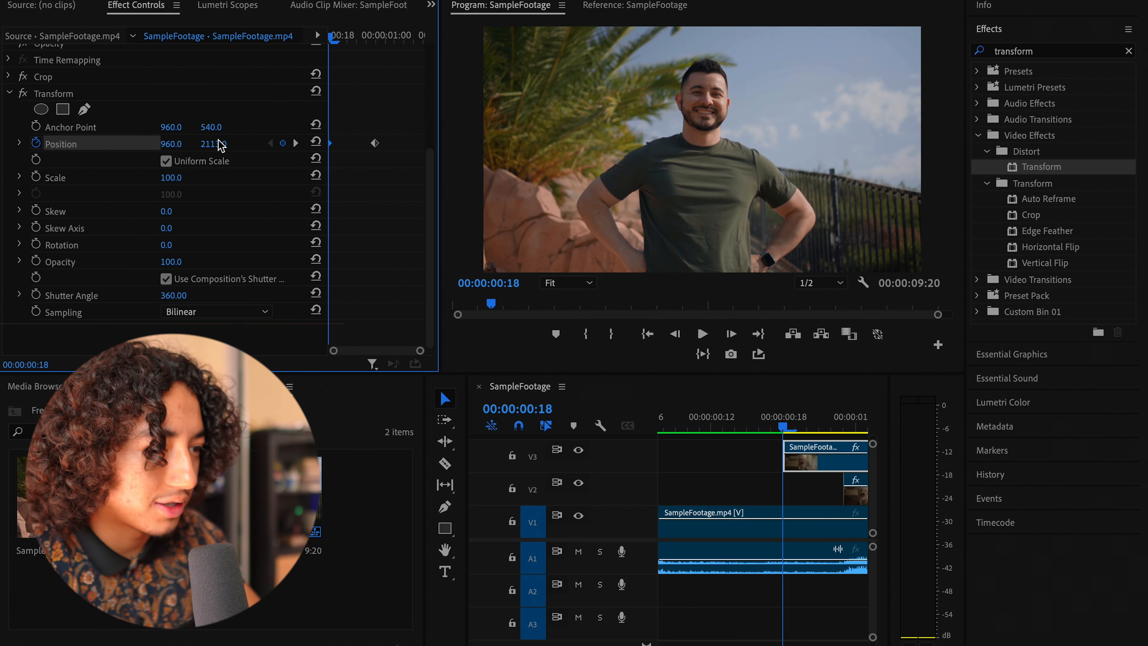
Step: Preview the V3 cutout sliding up into the full-frame V2 copy
drag(333, 45, 378, 45)
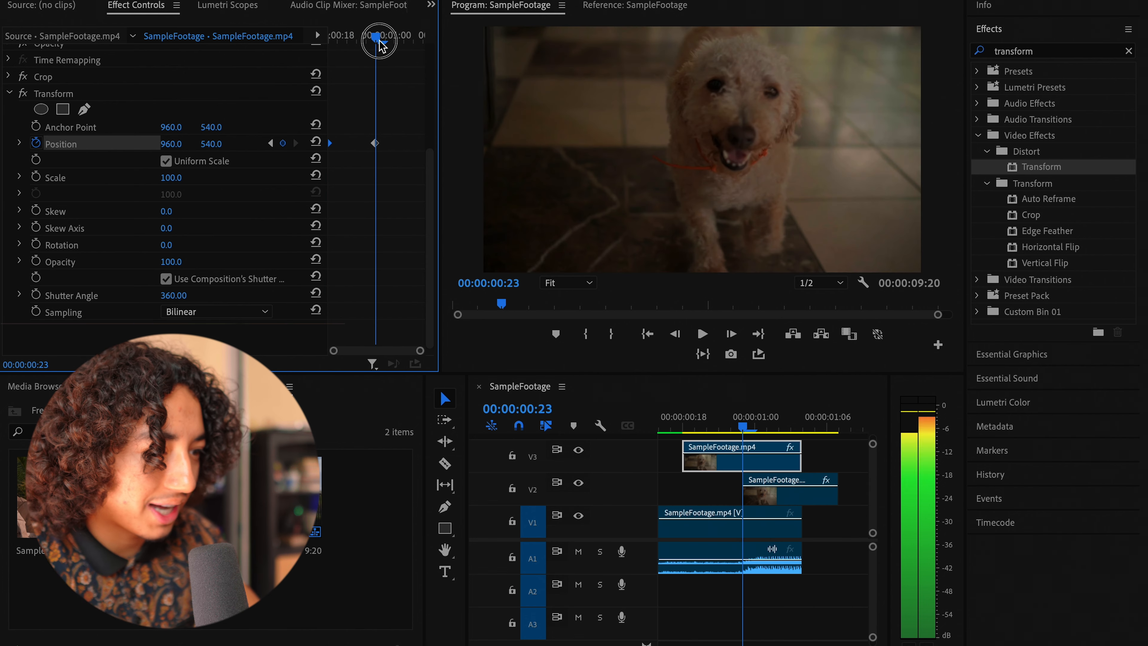
click(768, 491)
key(space)
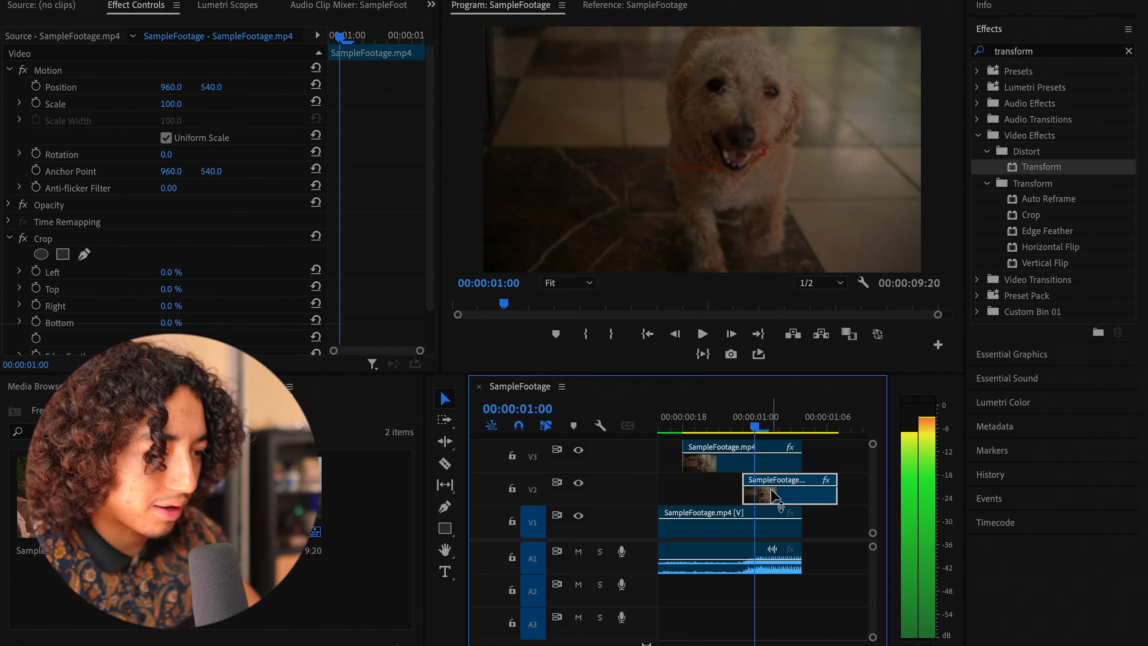
key(space)
key(Left)
key(Left)
key(Left)
Step: Apply Ease Out to the cutout's first Transform Position keyframe and Ease In to the second
scroll(359, 192, down, 3)
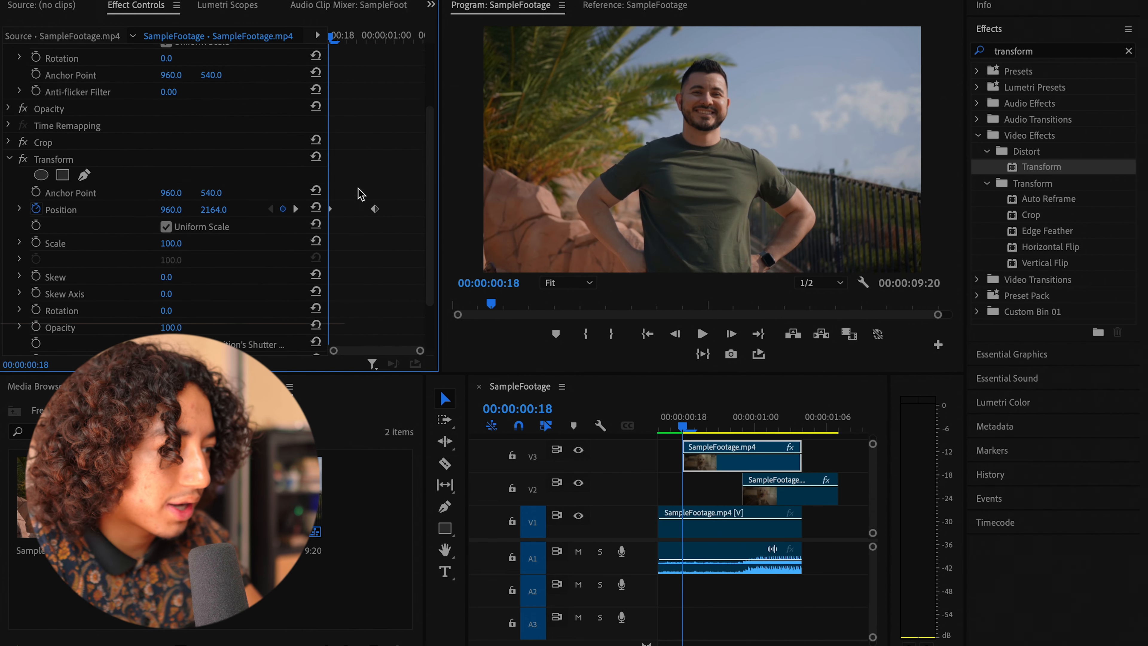
click(18, 178)
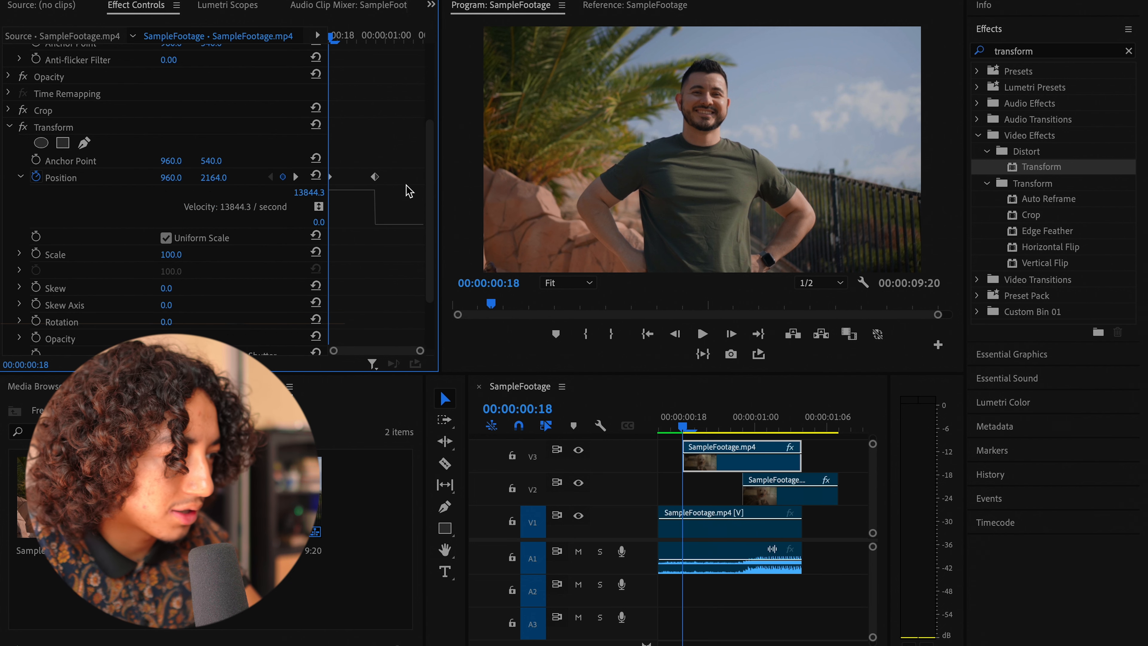
right_click(332, 181)
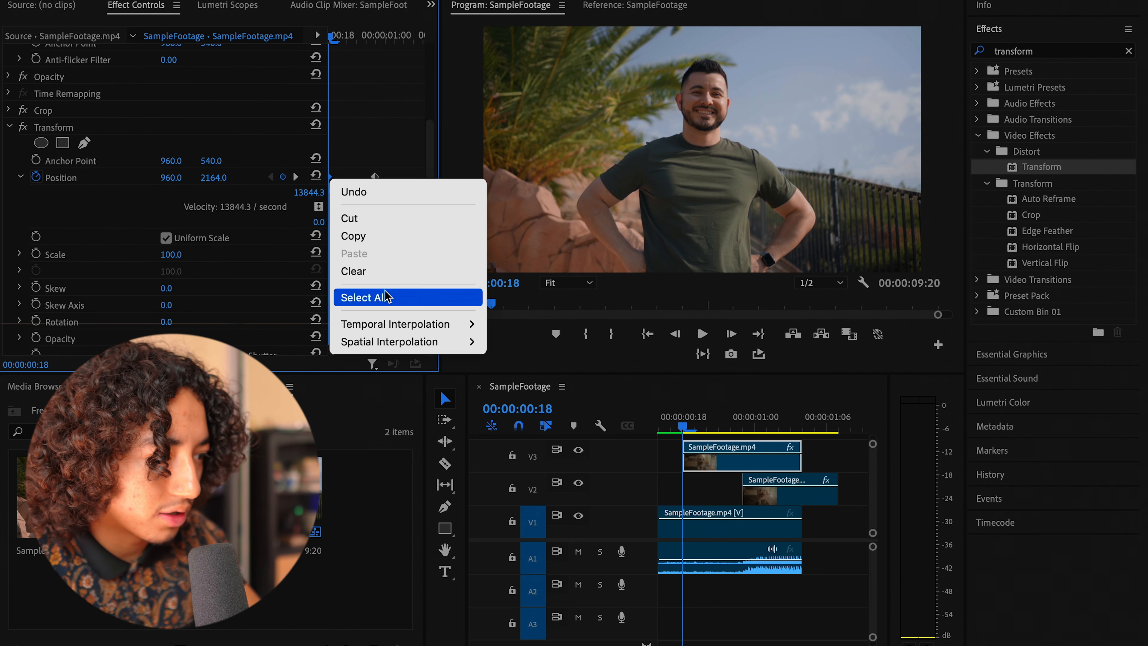
mouse_move(383, 325)
click(531, 440)
right_click(375, 179)
mouse_move(452, 329)
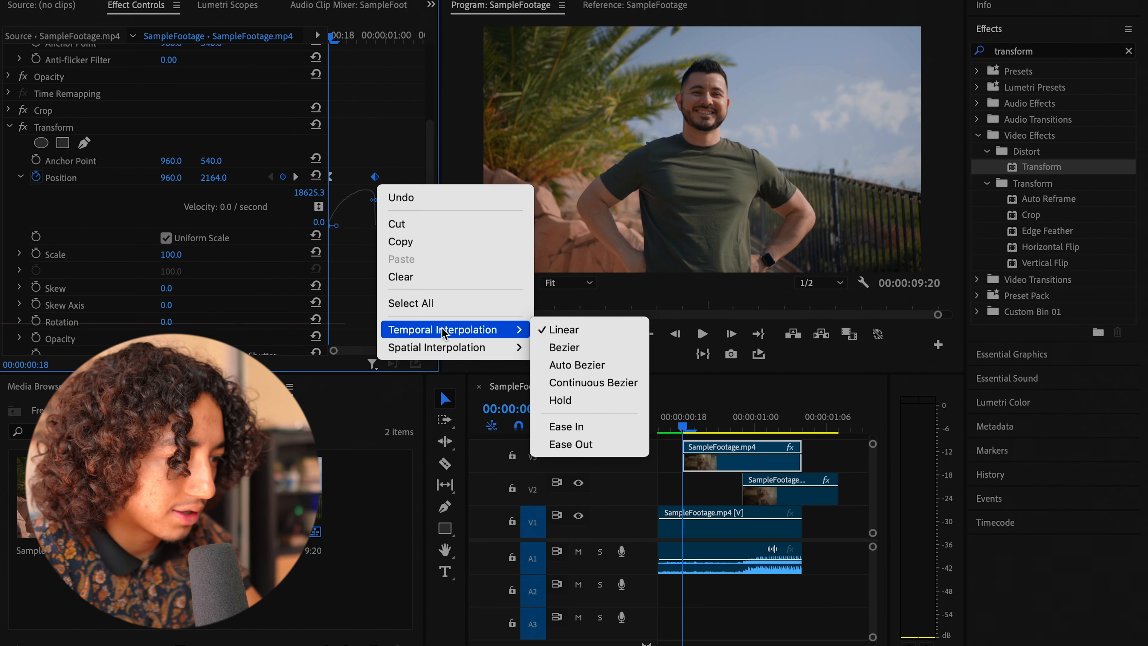
click(551, 426)
Step: Sharpen the cutout's Position velocity curve by lengthening the first keyframe's ease handle, and scrub through the animation
drag(337, 226, 367, 225)
click(671, 427)
drag(686, 429, 743, 419)
Step: Apply the Transform effect to the V2 copy and turn off Uniform Scale in it
click(782, 495)
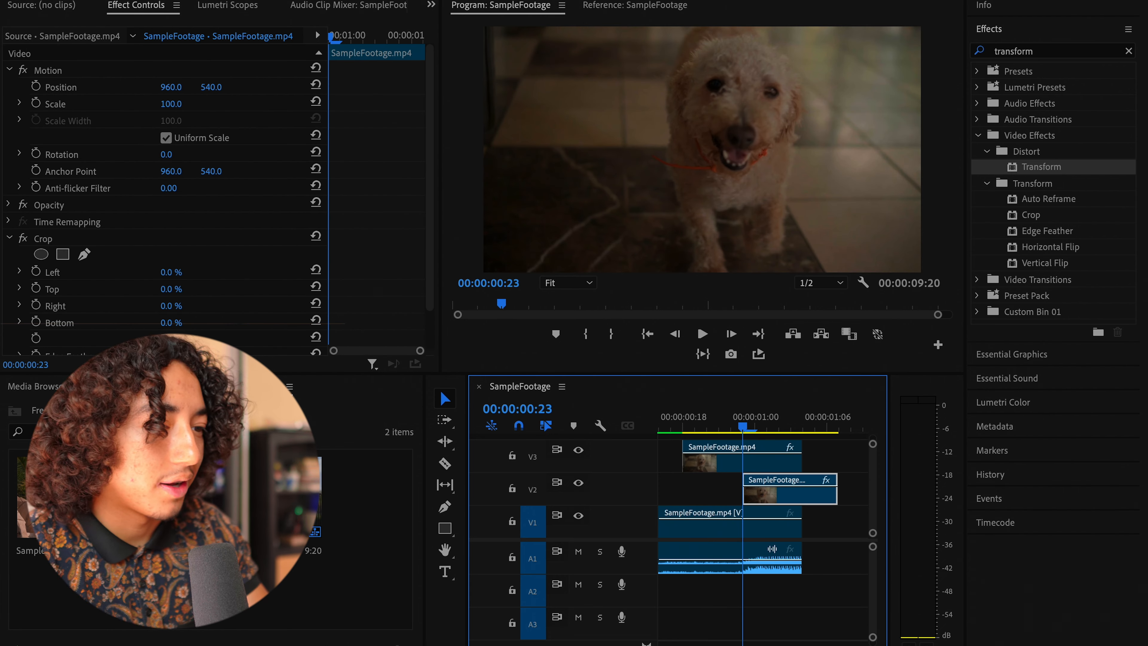
drag(1041, 166, 794, 485)
scroll(267, 252, down, 5)
scroll(267, 252, up, 4)
click(9, 215)
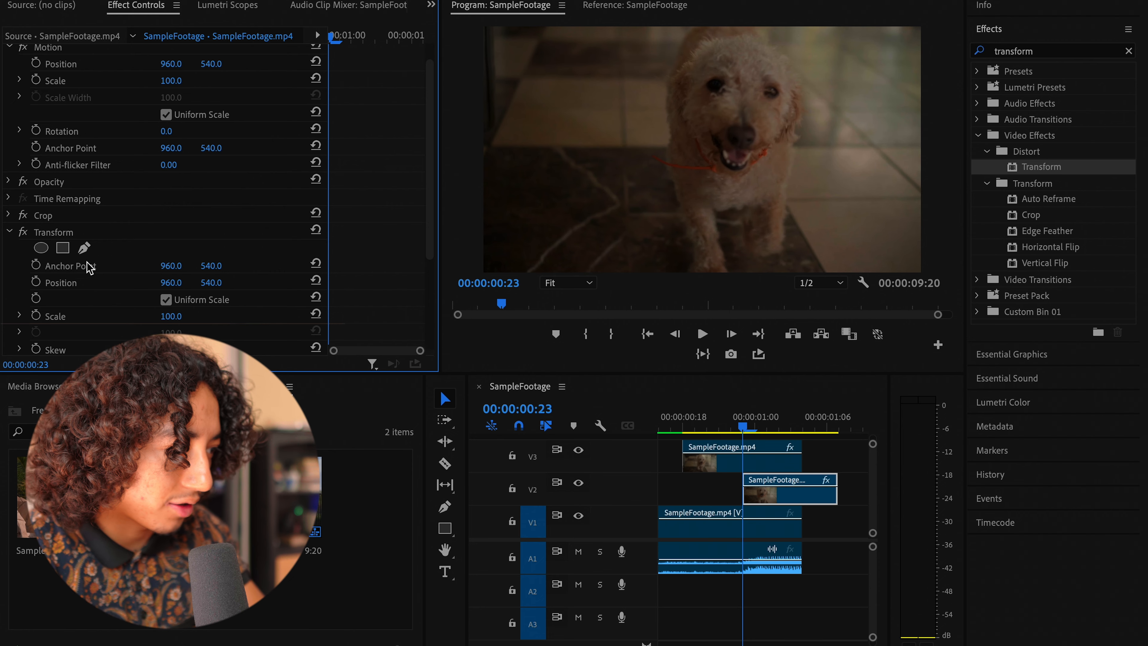
scroll(90, 267, down, 3)
click(166, 187)
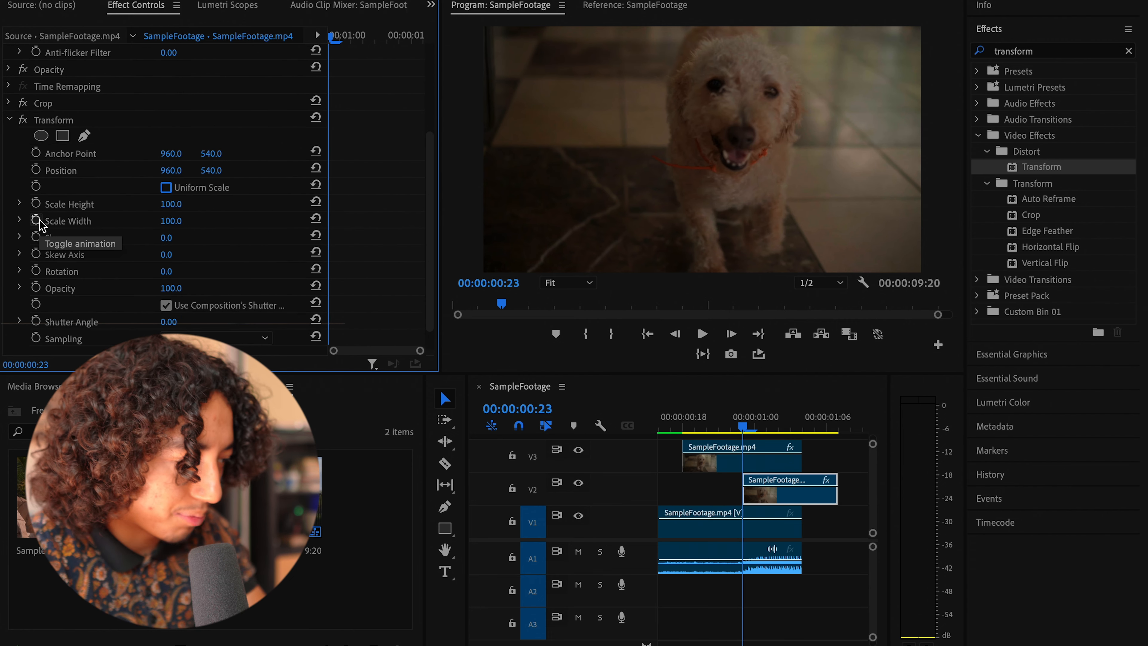
Step: Keyframe the V2 copy's Scale Height at 00:00:00:23 and 00:00:01:03, setting the first keyframe to 0
click(35, 203)
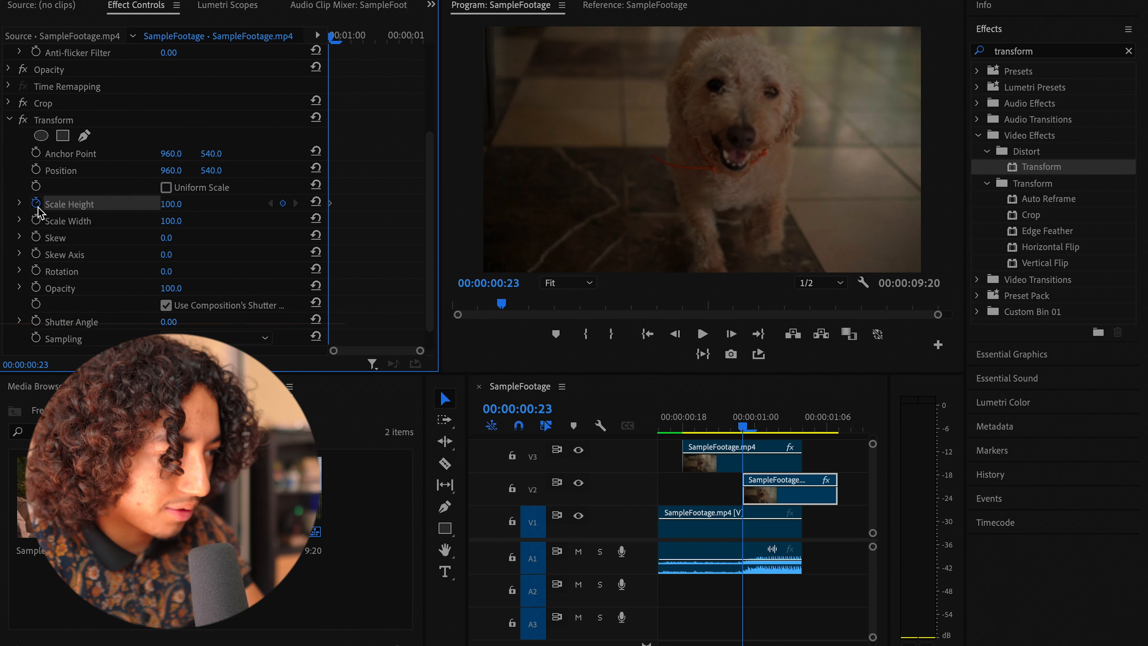
drag(351, 47, 377, 43)
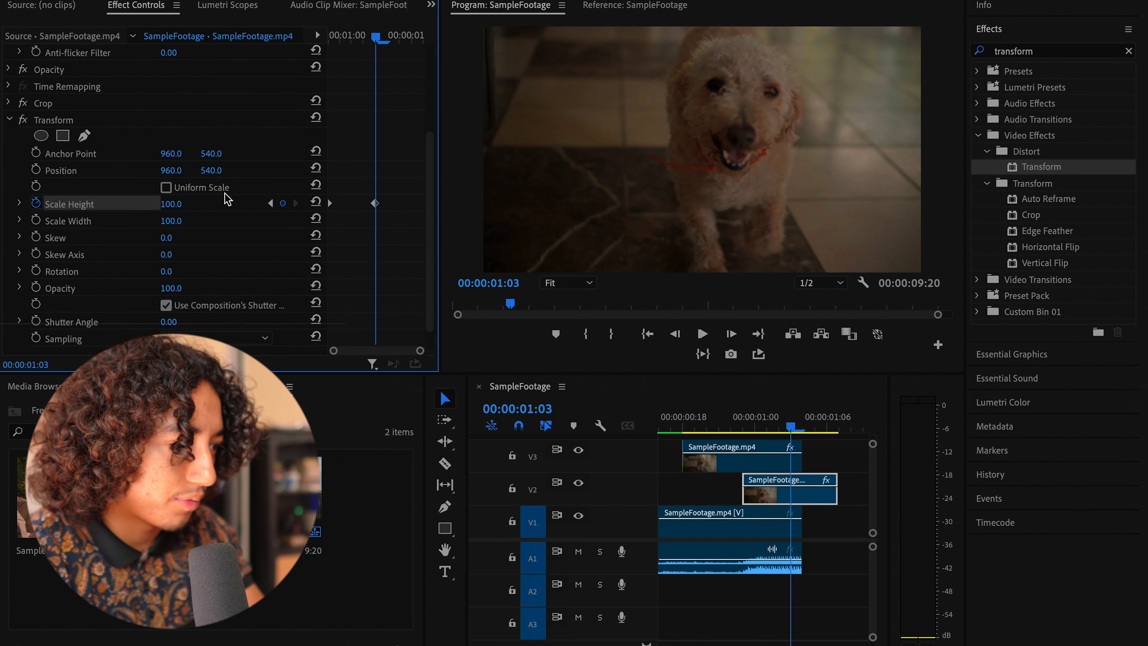
click(270, 204)
click(178, 205)
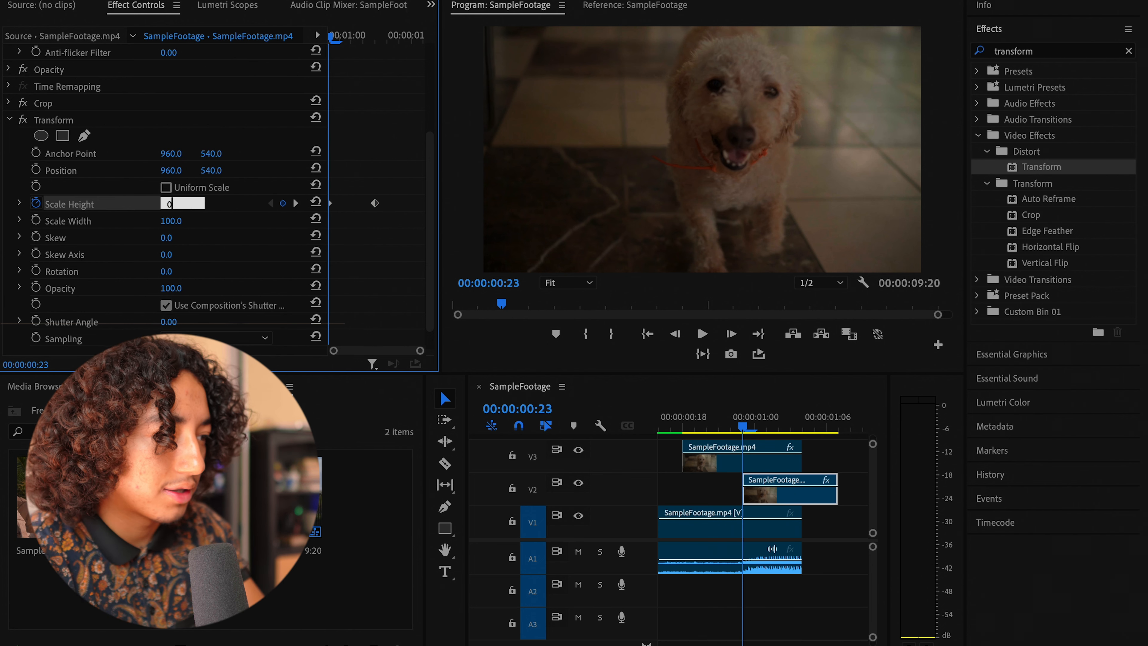
text(0)
key(Return)
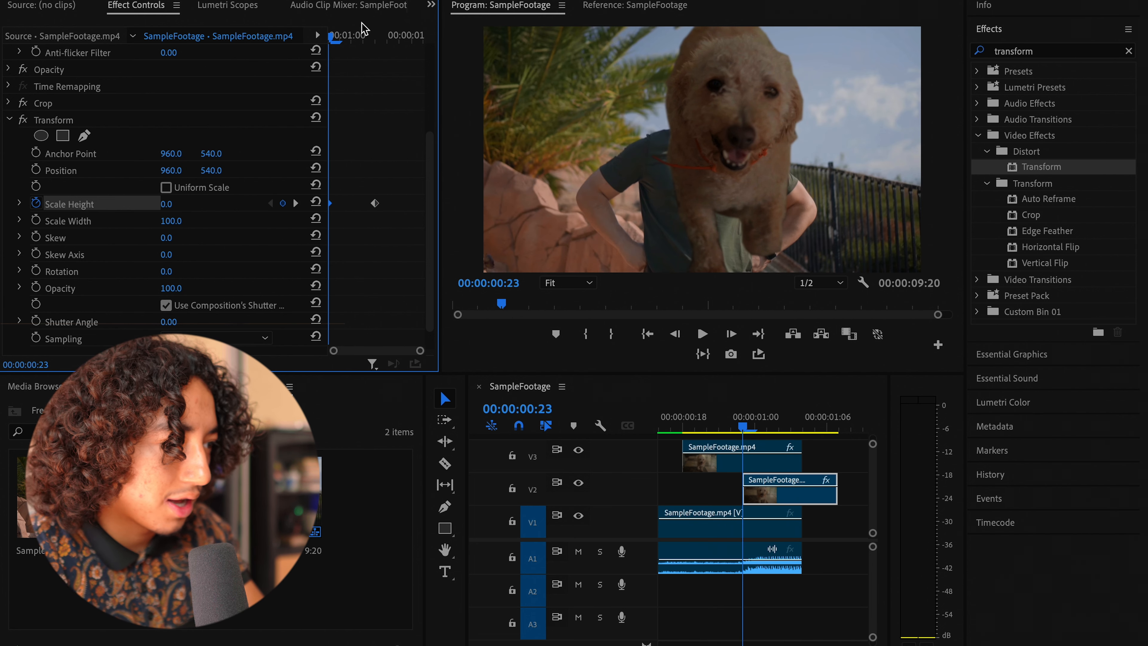
Step: Set the V2 copy's Transform Shutter Angle to 180 and scrub through the scale animation
drag(337, 42, 377, 40)
scroll(162, 310, down, 1)
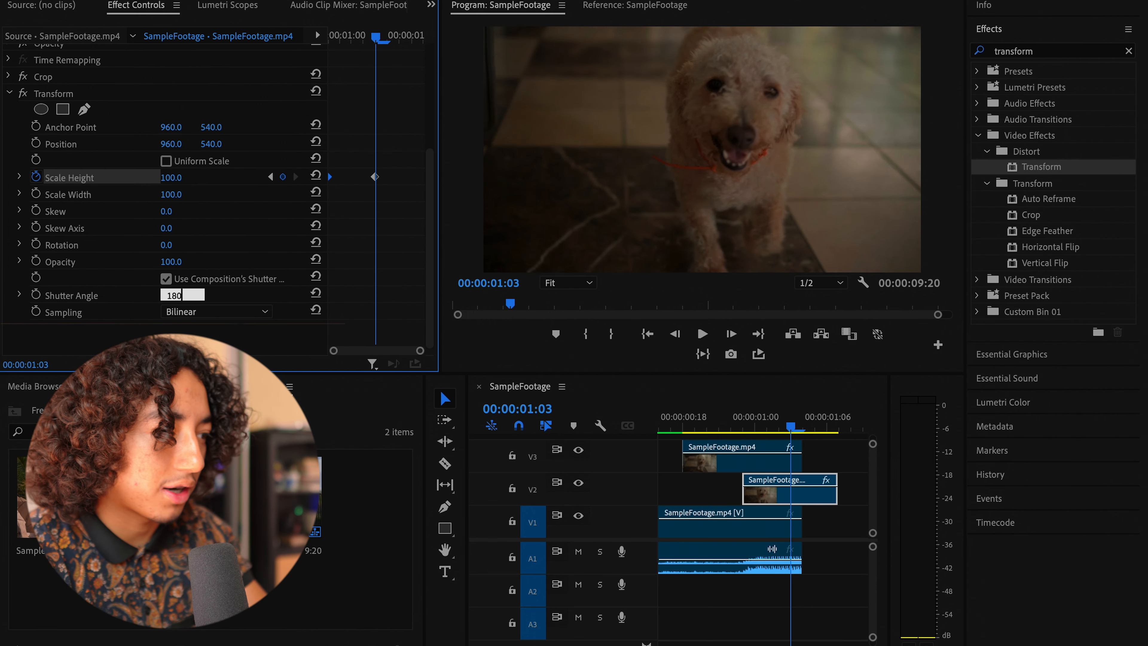
drag(755, 426, 780, 436)
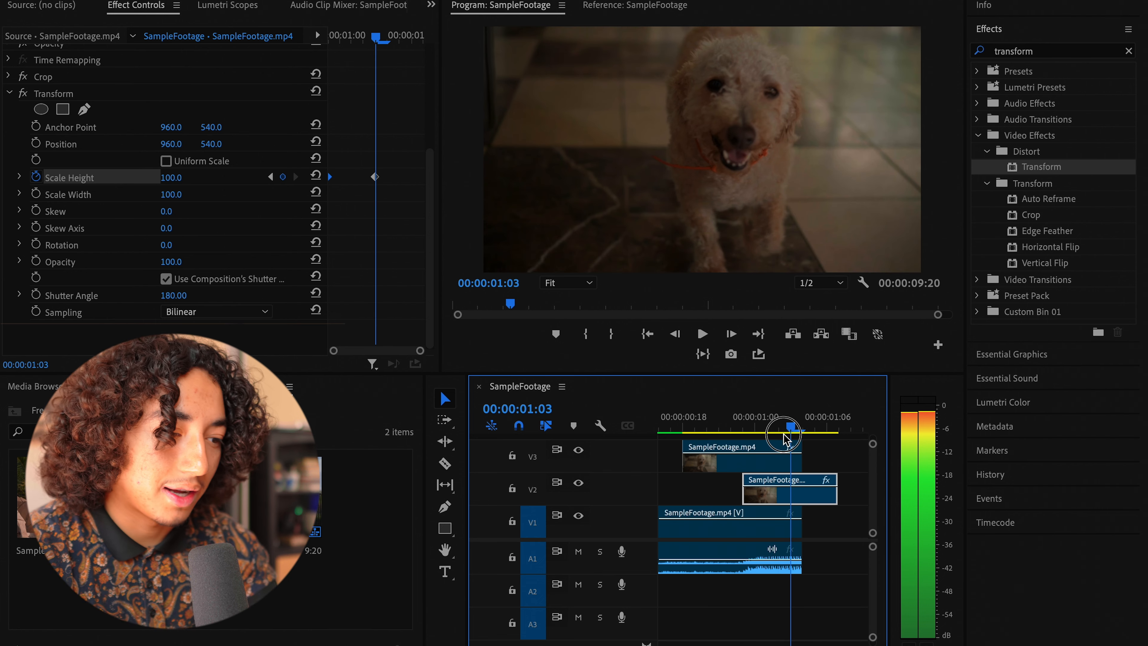
Step: Apply Ease Out to the V2 copy's first Scale Height keyframe and Ease In to the second
right_click(330, 177)
click(396, 442)
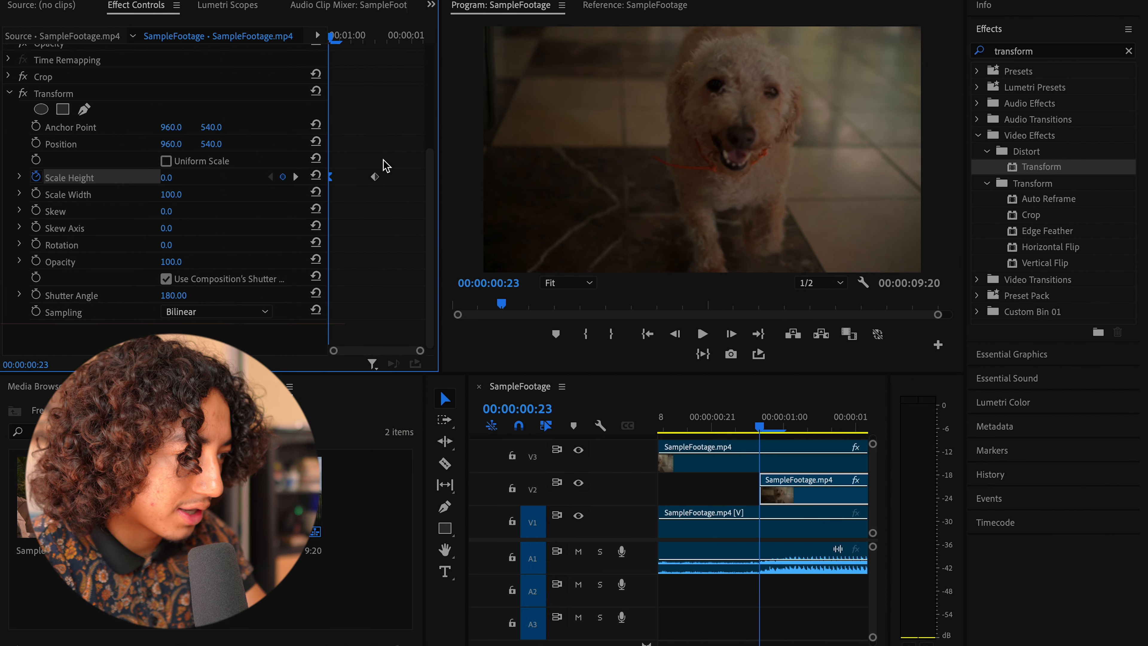
right_click(375, 177)
click(415, 439)
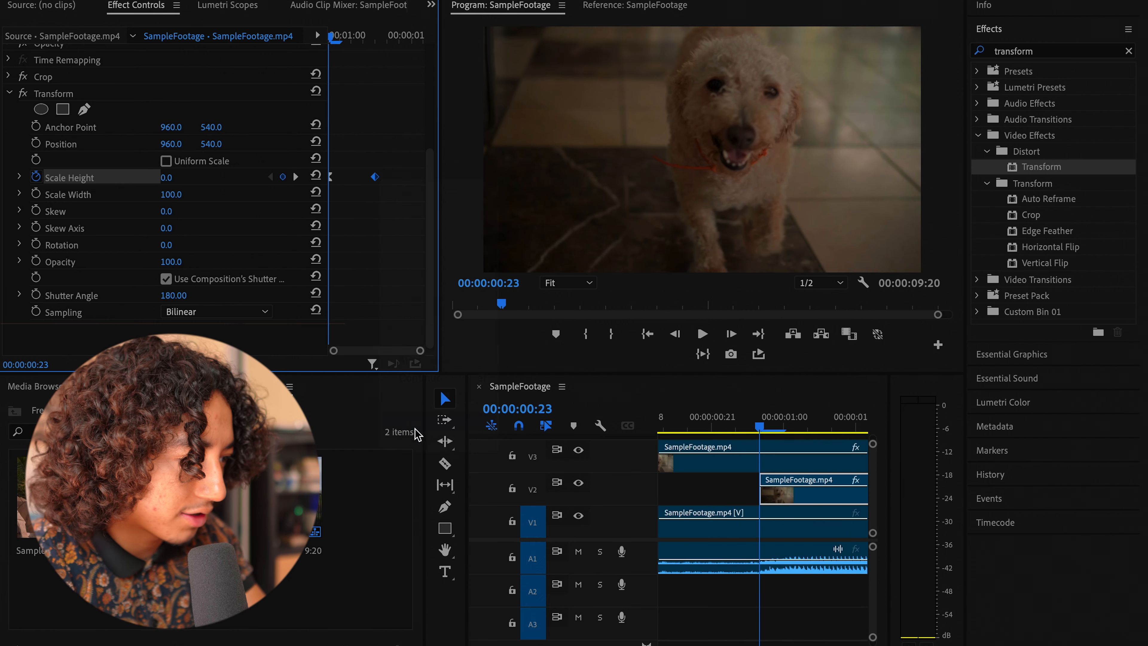
Step: Reshape the Scale Height velocity curve by extending the first keyframe's ease handle, and check the transition's start
click(19, 177)
drag(336, 259, 363, 259)
click(728, 492)
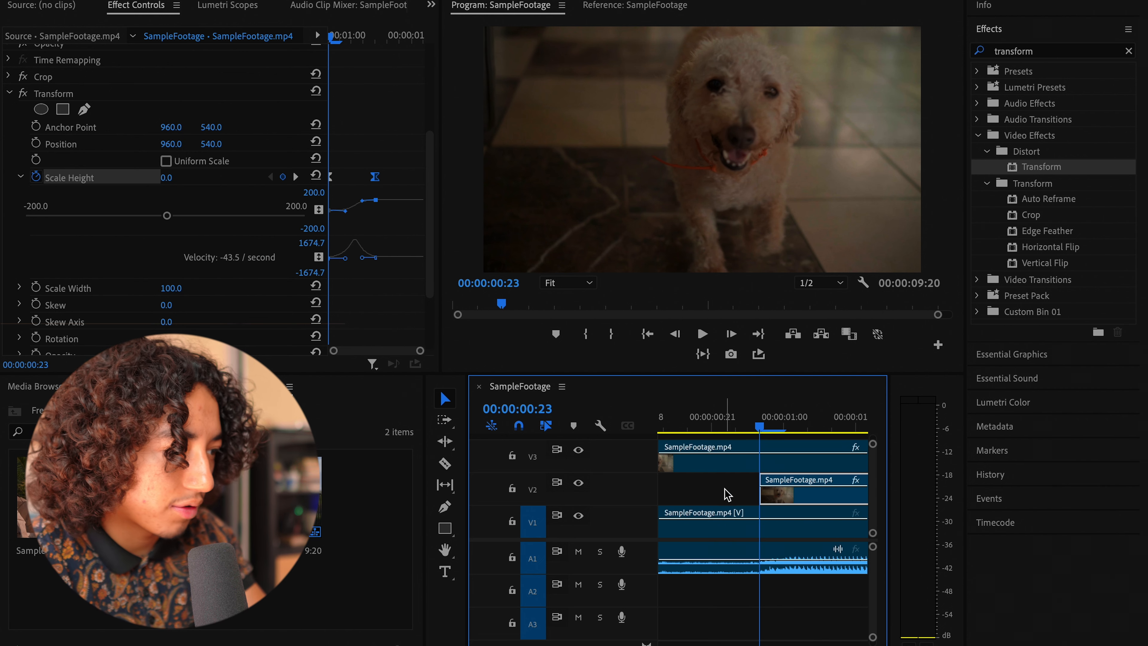
drag(743, 418, 760, 417)
Step: Keyframe the V2 copy's Opacity at 00:00:00:23 and 00:00:01:00, setting the first keyframe to 0%
click(9, 255)
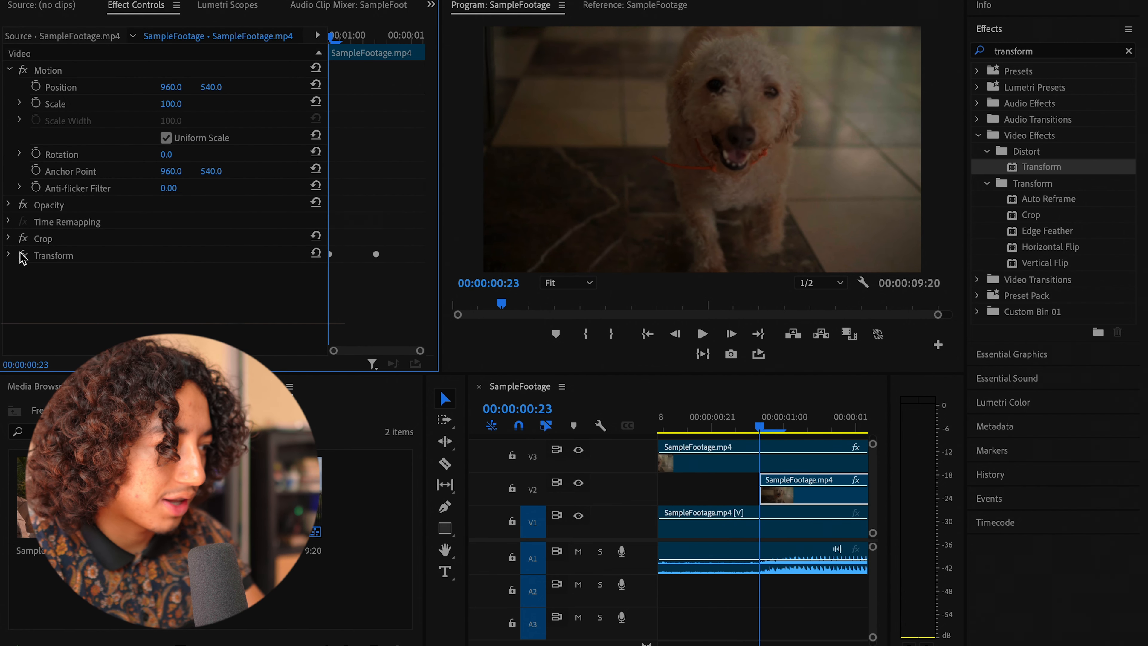
click(9, 205)
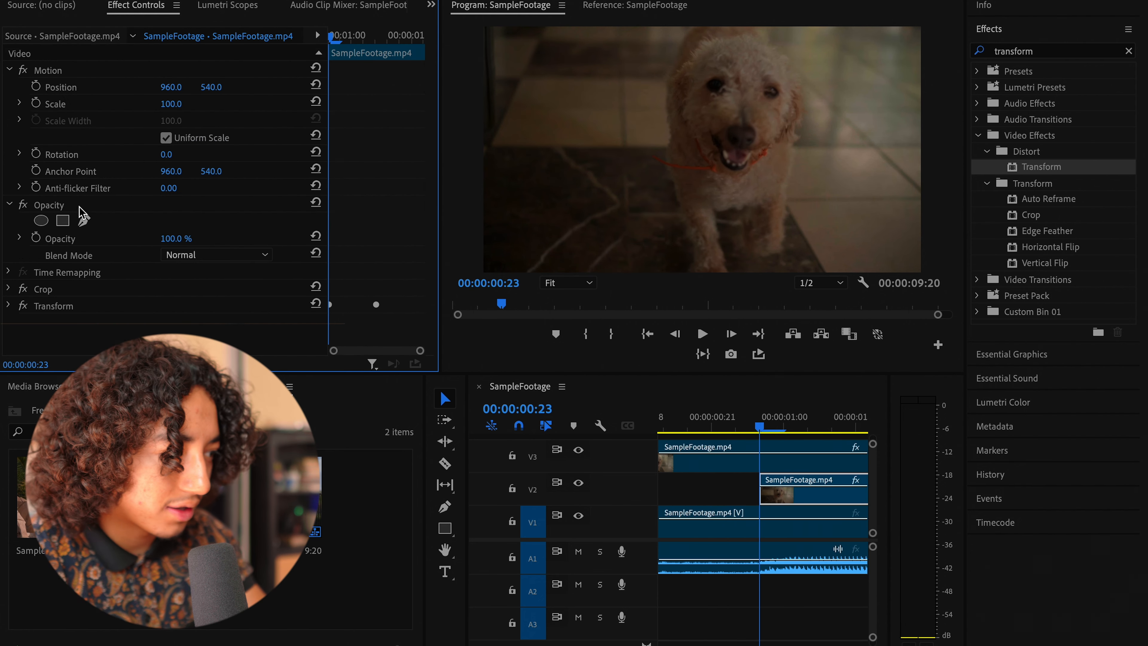
click(36, 238)
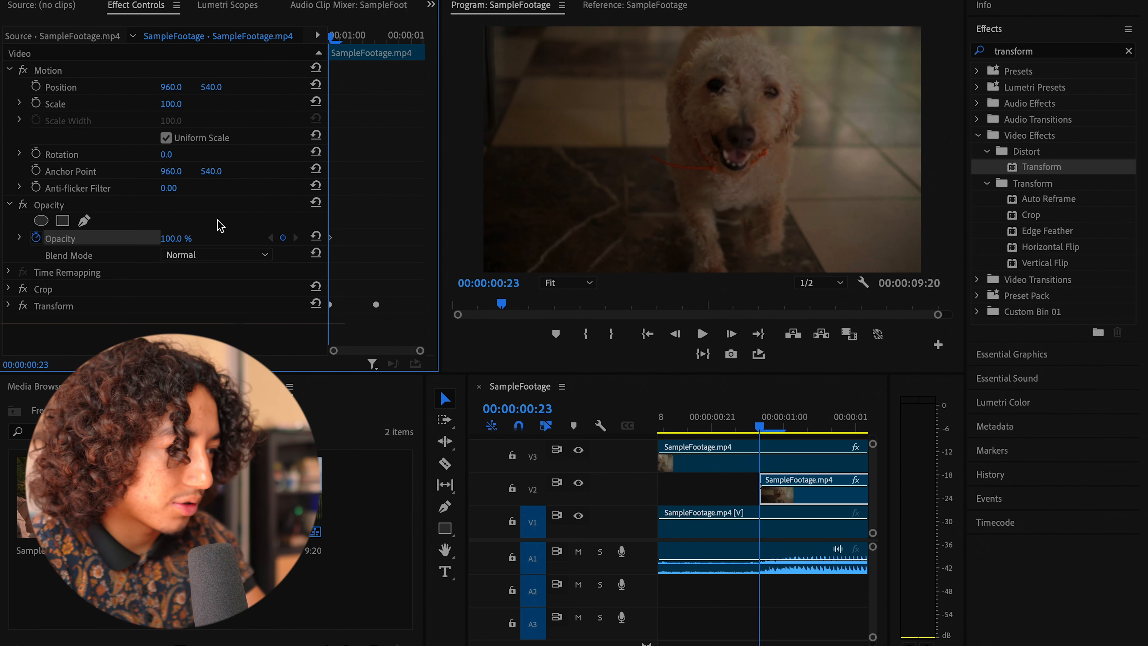
click(772, 421)
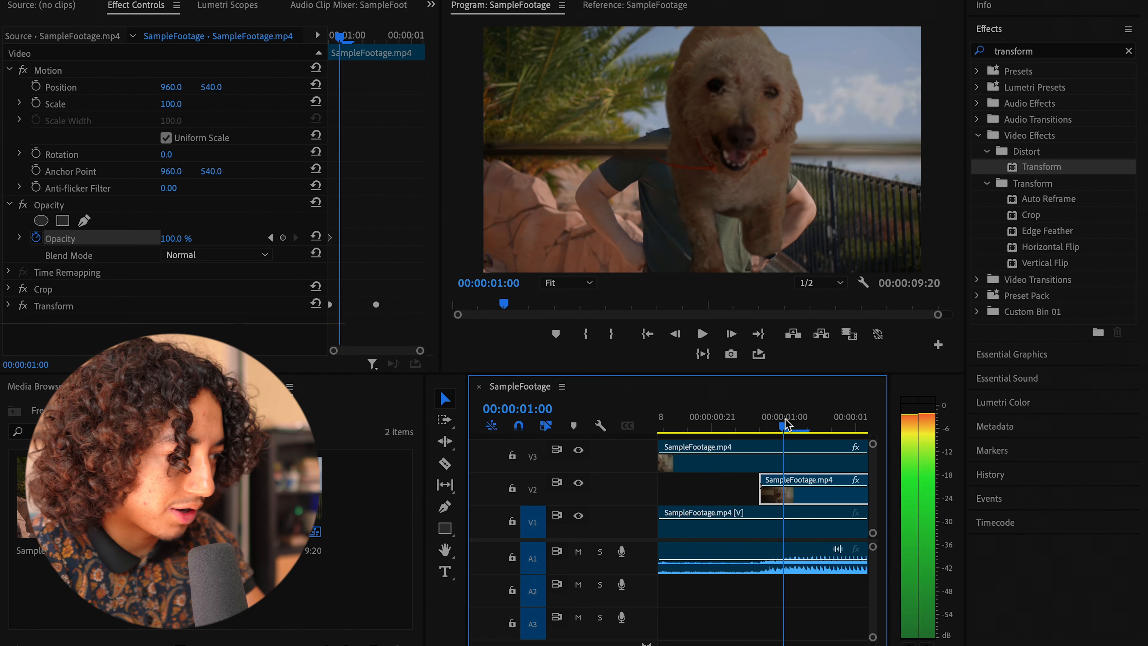
click(283, 237)
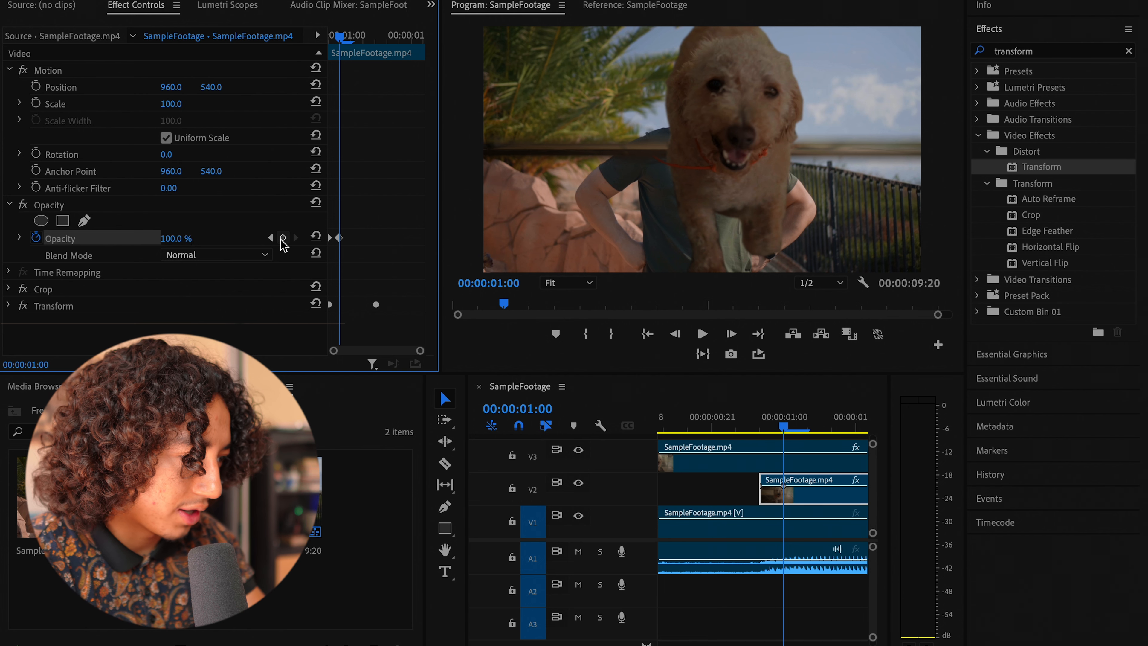
click(271, 238)
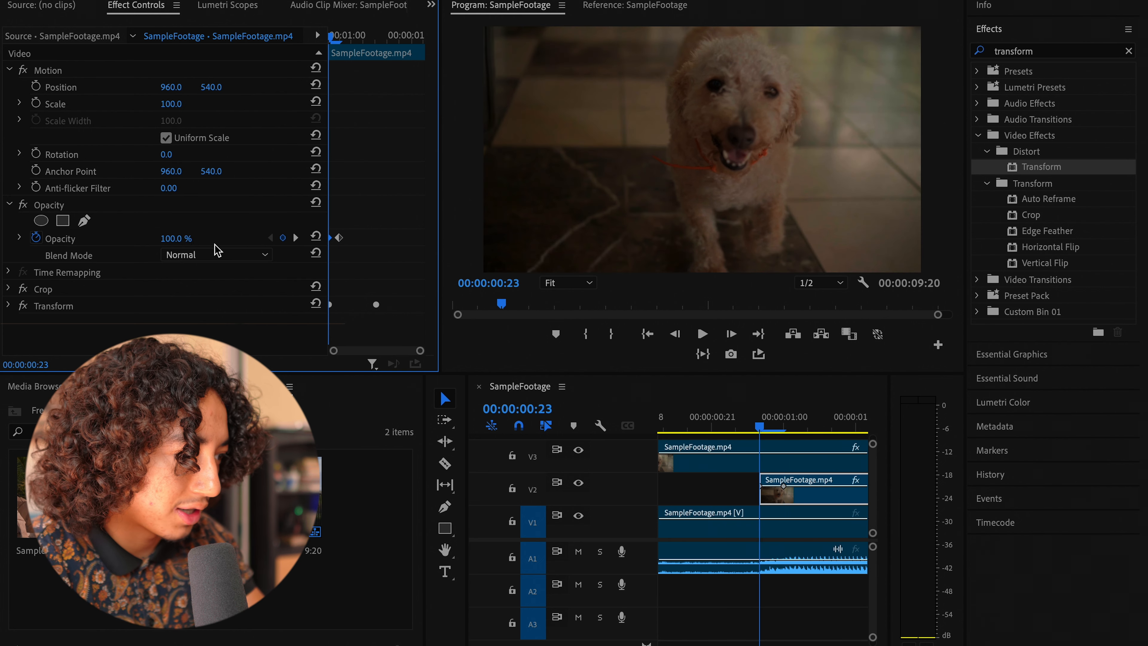
click(170, 238)
text(0)
key(Return)
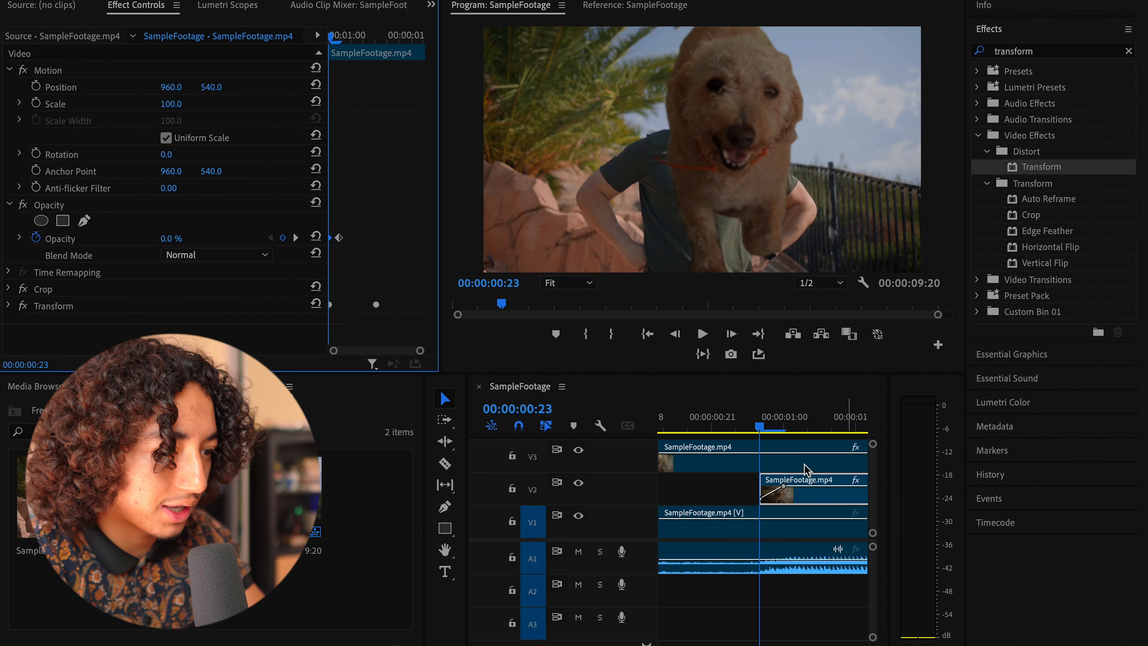
Step: Apply Ease In to the V2 copy's second Opacity keyframe and Ease Out to the first
mouse_move(760, 427)
mouse_down()
mouse_move(799, 423)
mouse_move(721, 432)
mouse_move(787, 428)
mouse_move(761, 428)
mouse_up()
click(340, 238)
right_click(340, 239)
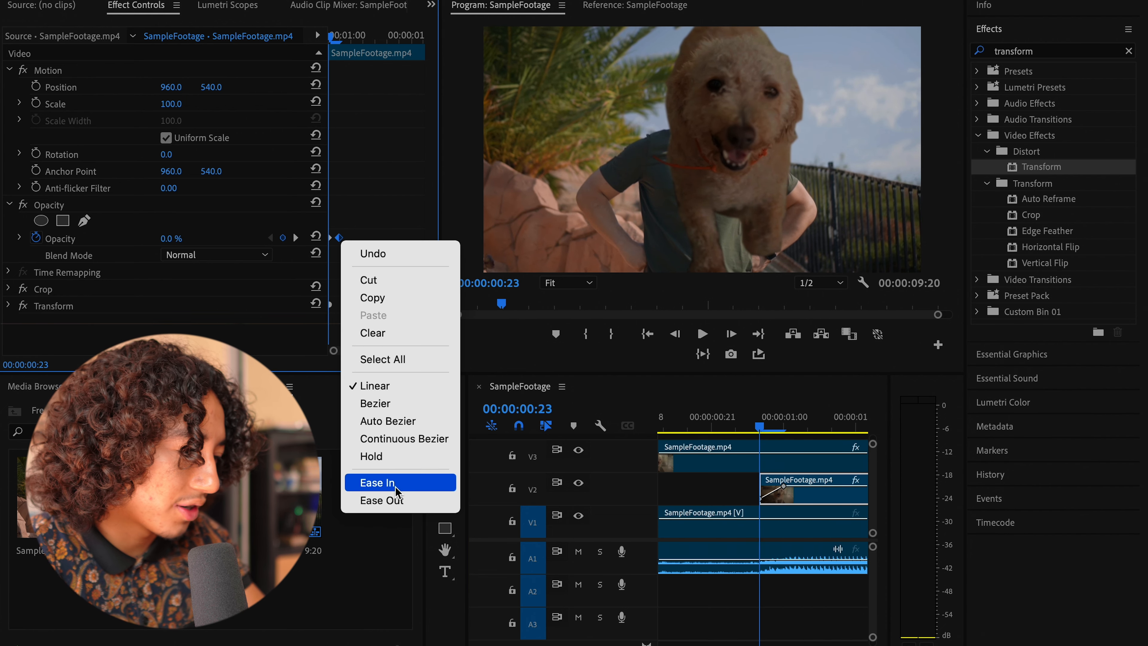
click(361, 501)
click(708, 503)
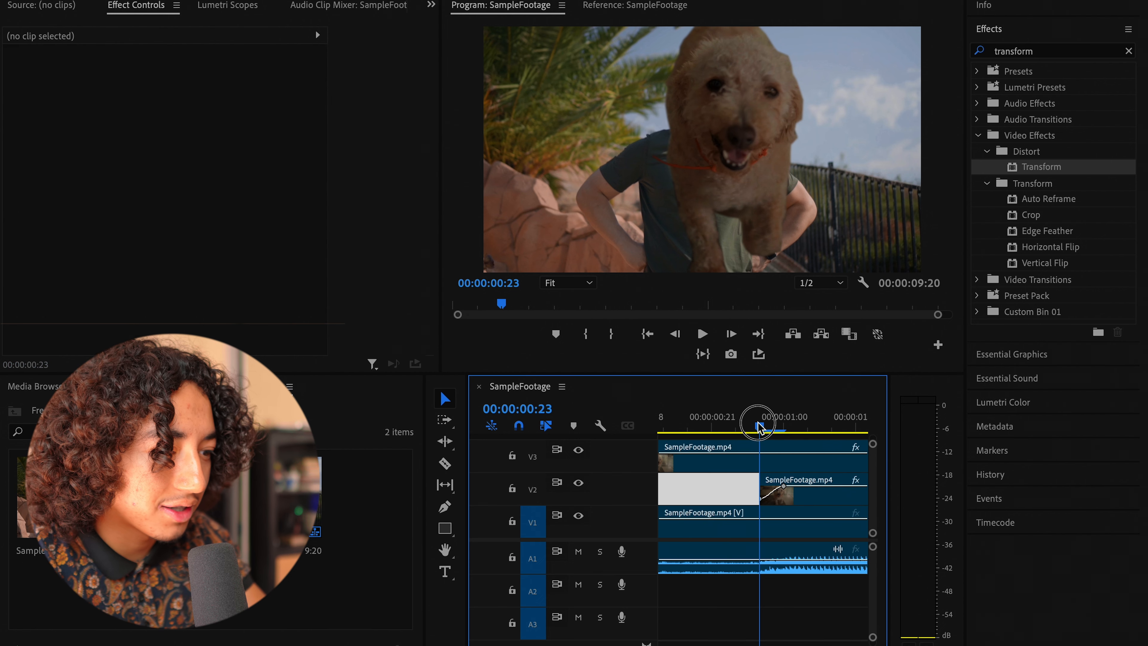
Step: Play the transition to review the V2 copy's opacity fade together with its scale animation
key(minus)
click(718, 428)
key(space)
key(space)
key(equal)
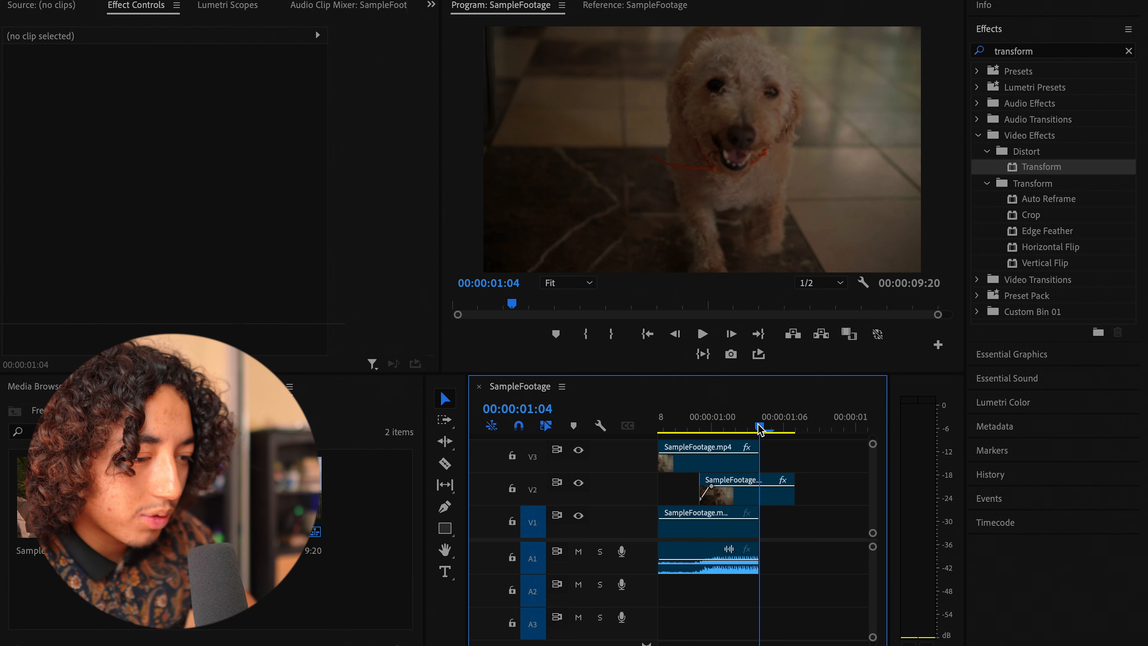
Step: Trim off the V2 copy's tail beyond 00:00:01:04 and ripple delete the following gap on V1
click(767, 499)
key(v)
click(777, 500)
key(Delete)
right_click(793, 537)
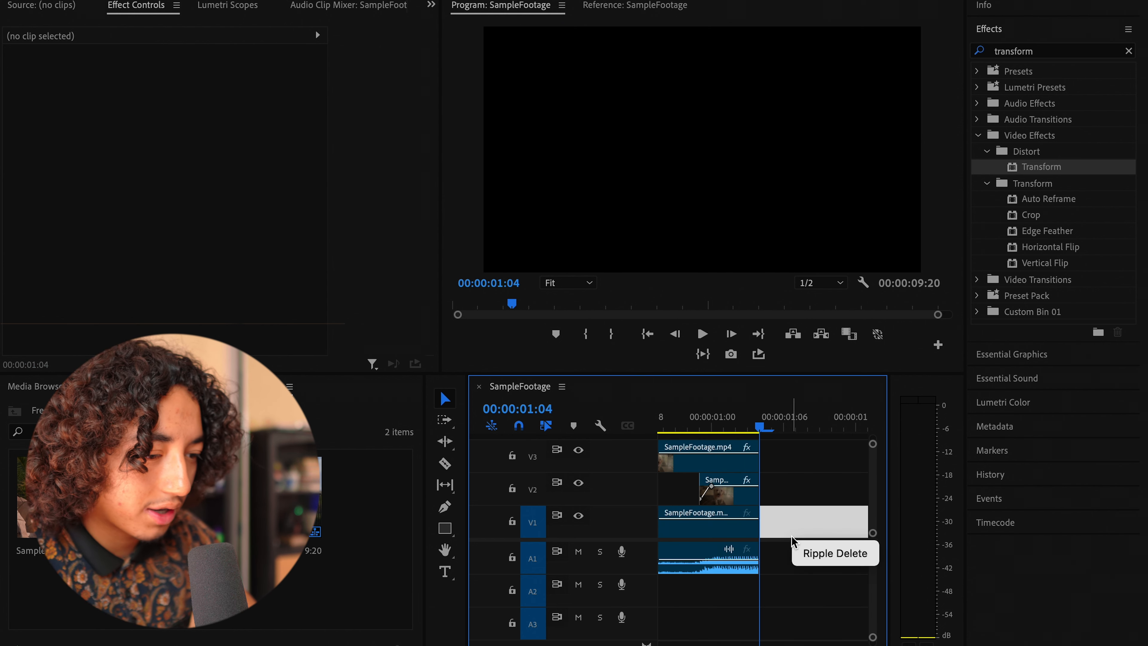
click(830, 549)
Step: Play and scrub the completed dog transition from about 00:00:00:15 to check how it leads into the next shot
key(minus)
key(minus)
key(minus)
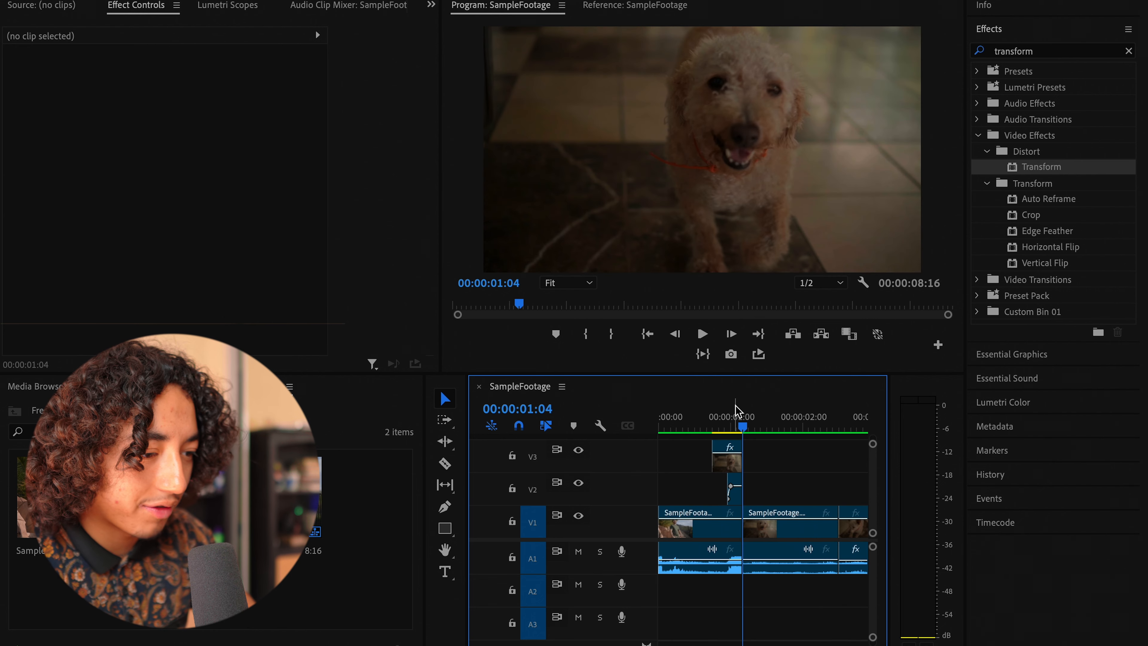
click(705, 416)
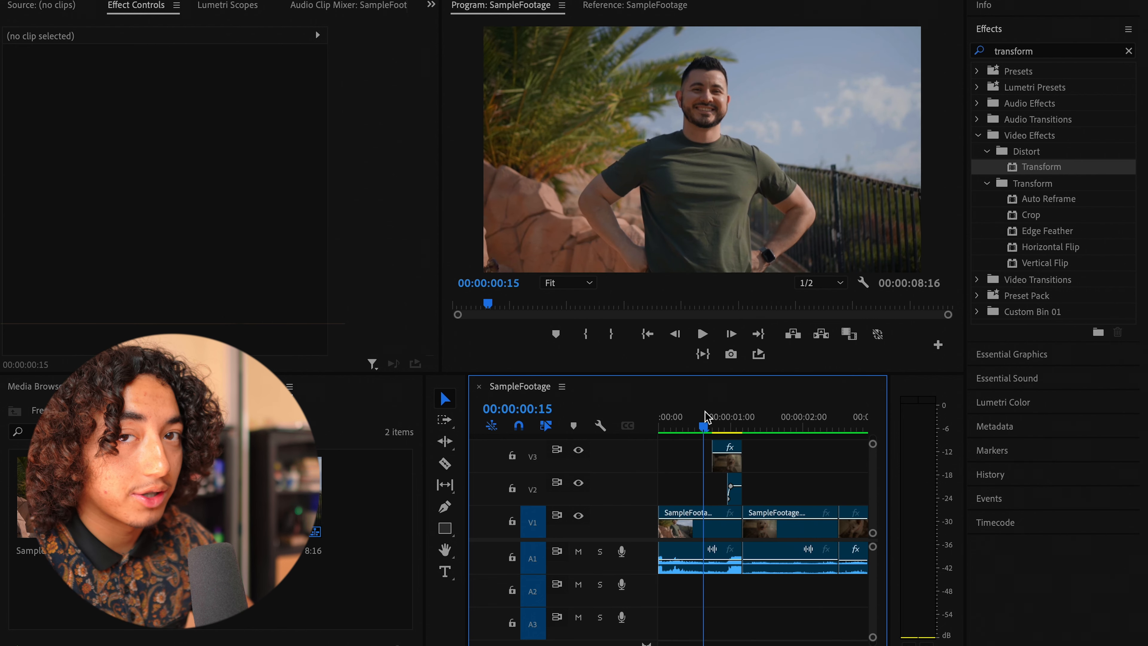
key(space)
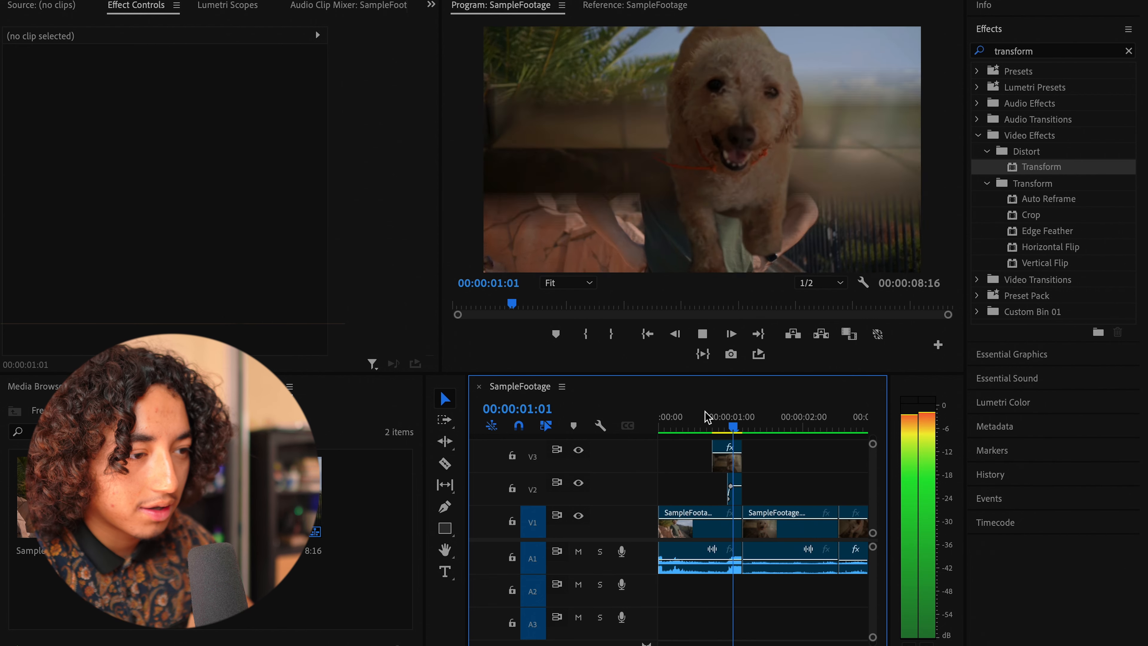
click(706, 415)
drag(708, 412, 756, 415)
click(704, 415)
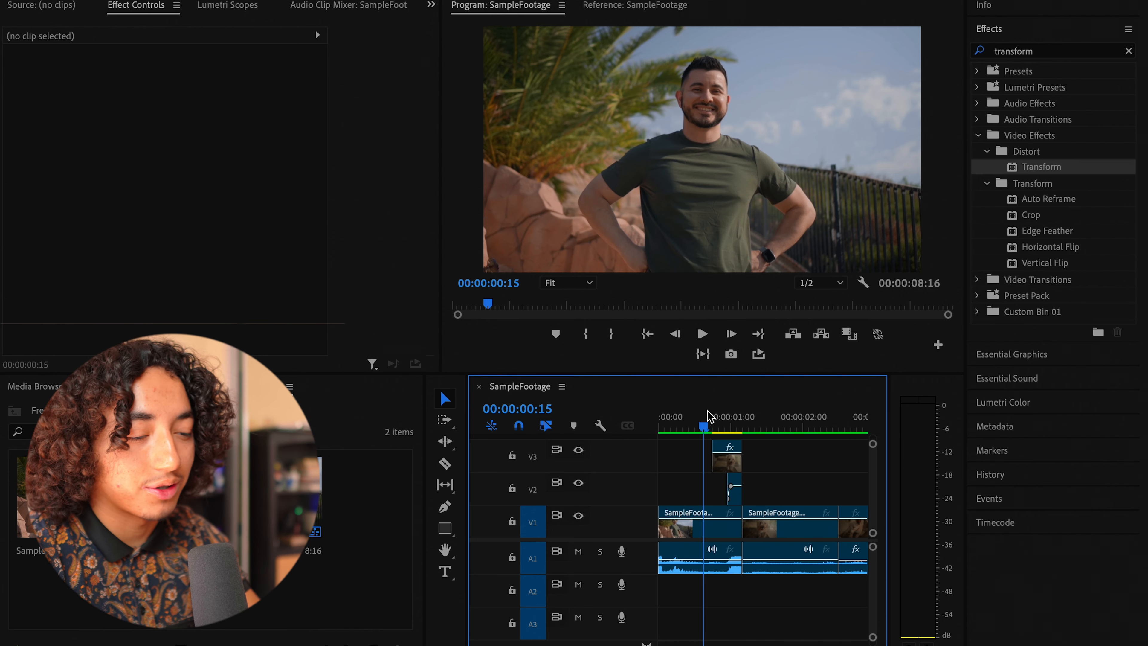
drag(708, 413, 697, 411)
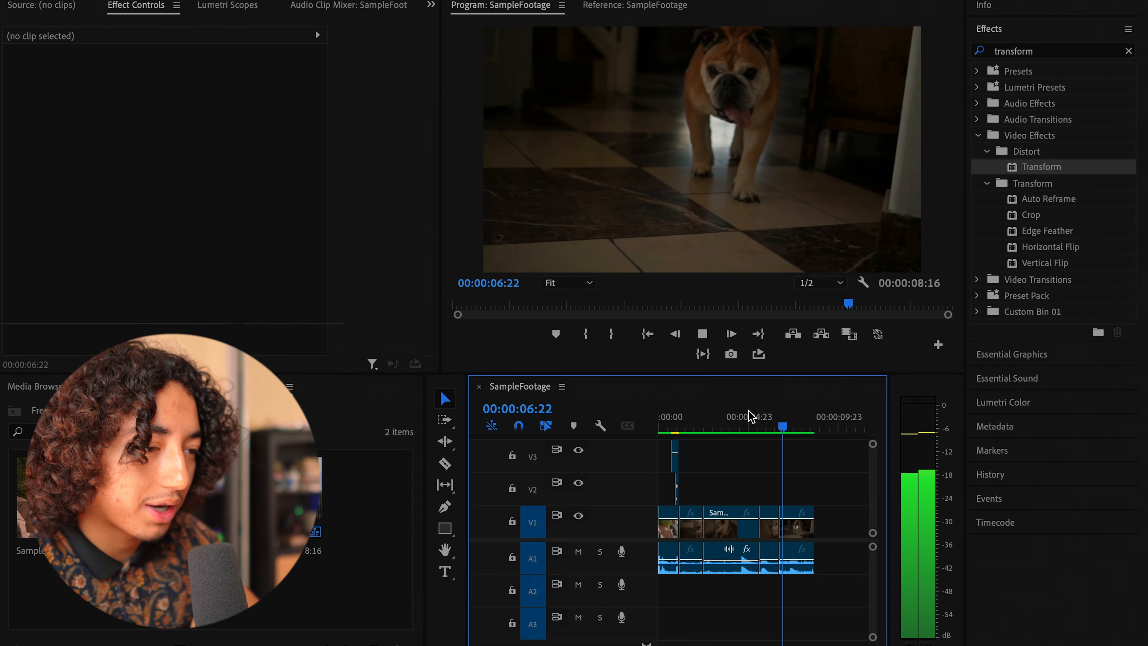
Step: Cut the bulldog clip on V1 at 00:00:07:07 and delete the portion before the cut
key(space)
key(equal)
click(724, 415)
key(equal)
drag(724, 415, 796, 437)
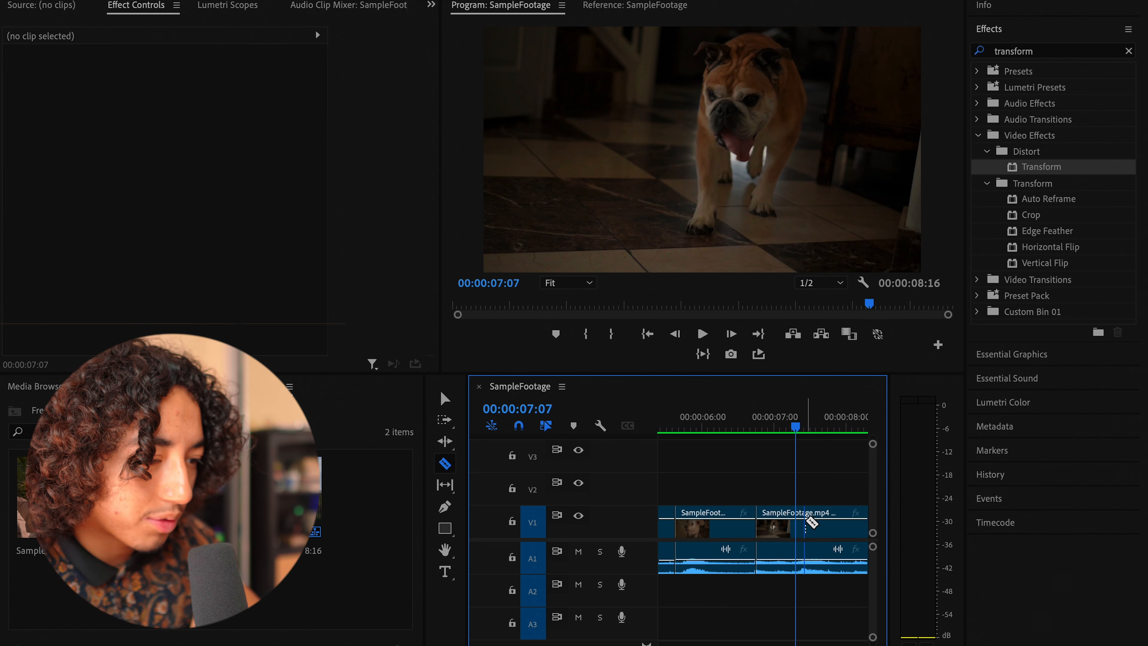
click(795, 520)
key(v)
click(775, 525)
key(Delete)
Step: Split off the bulldog clip's first frame at 00:00:07:07 and move that one-frame piece up to V2
key(minus)
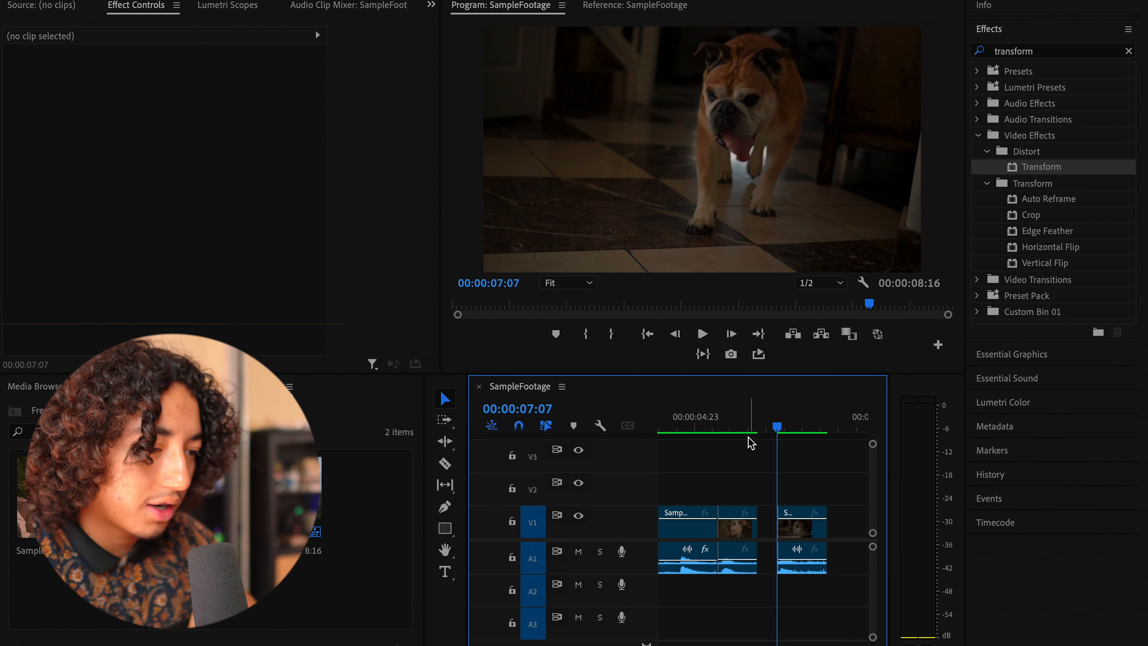
click(767, 522)
key(Delete)
key(Right)
key(equal)
key(c)
key(v)
key(equal)
key(Left)
drag(773, 525, 764, 489)
Step: Add a frame hold to the one-frame bulldog piece on V2 and check its start against the neighbouring frames
right_click(743, 483)
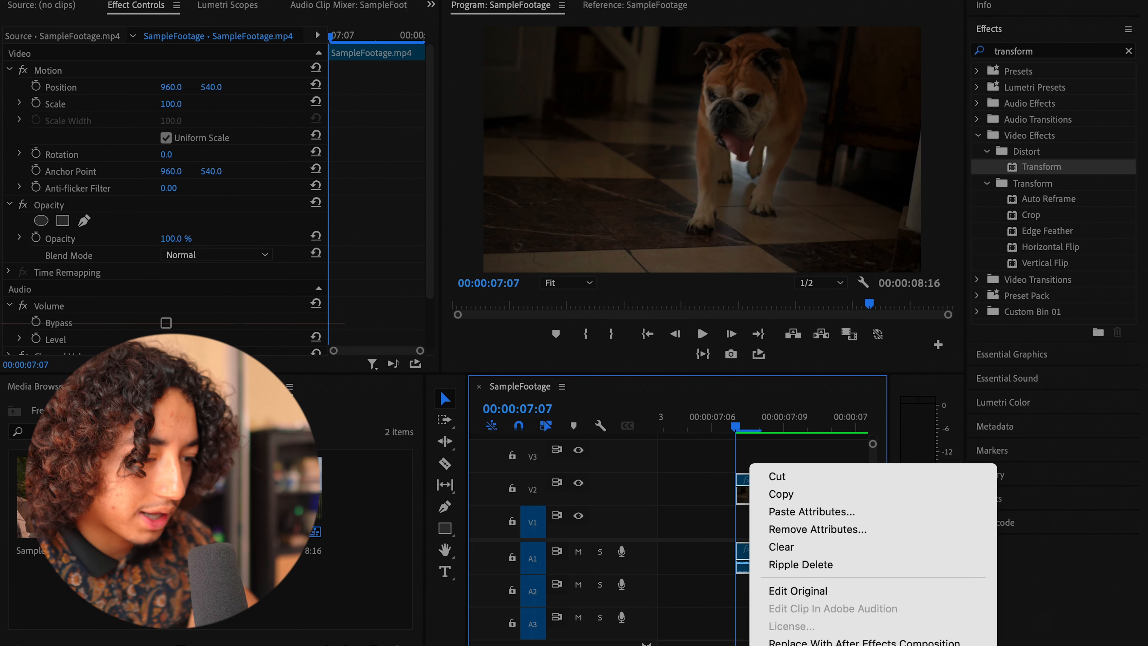
scroll(837, 549, down, 10)
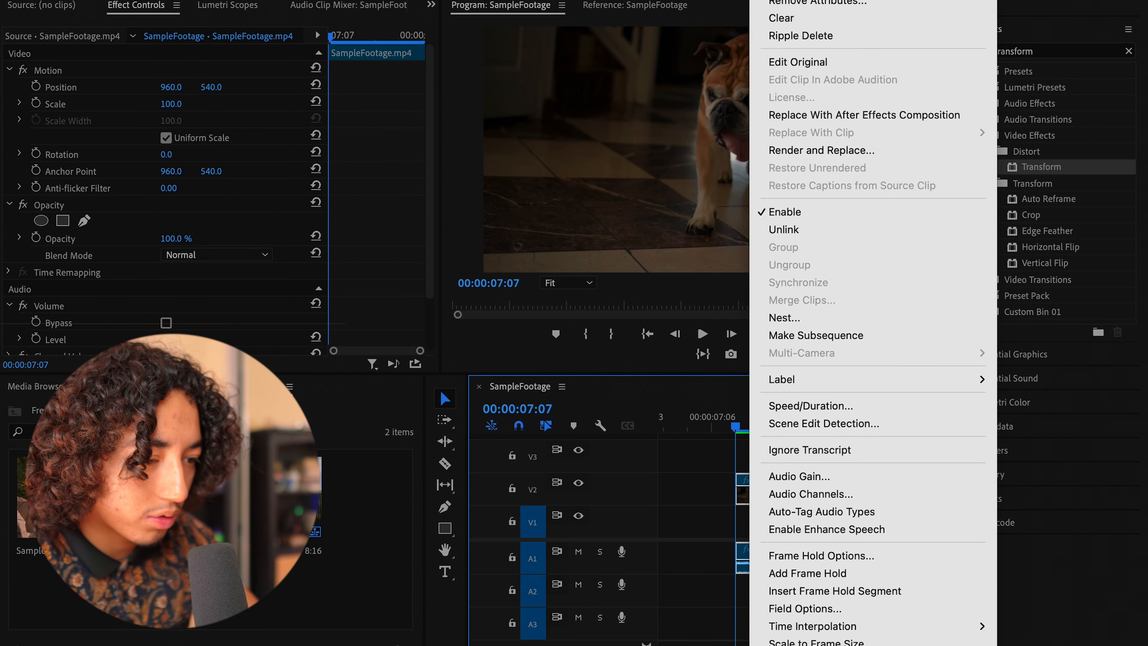
scroll(836, 530, down, 2)
click(809, 537)
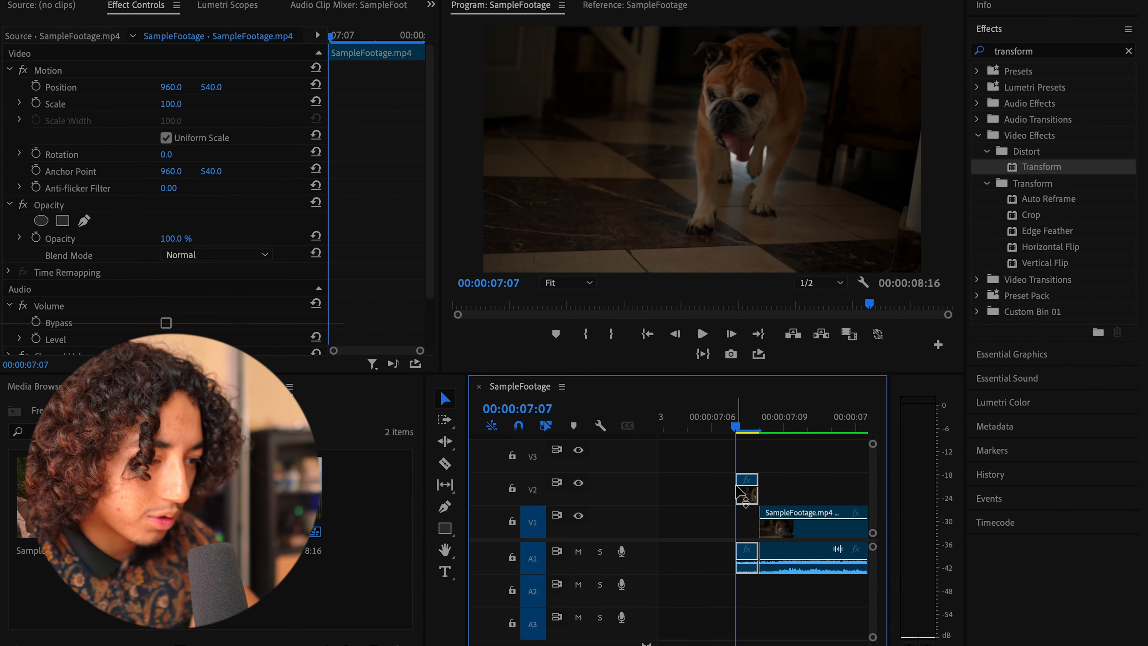
click(768, 455)
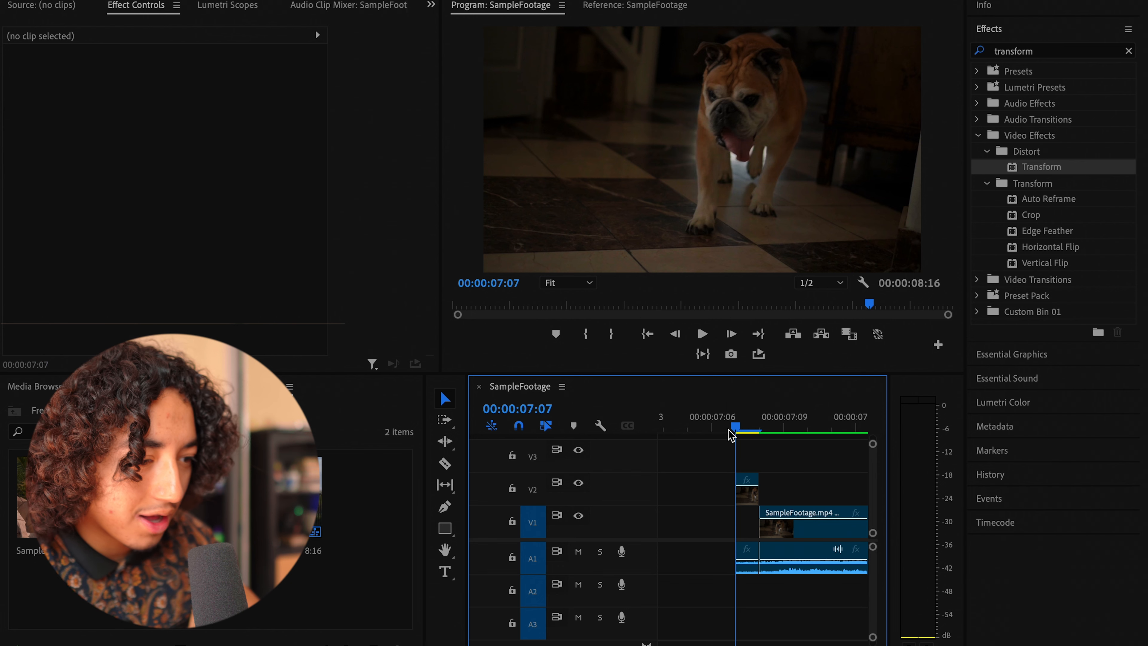
drag(729, 429, 708, 426)
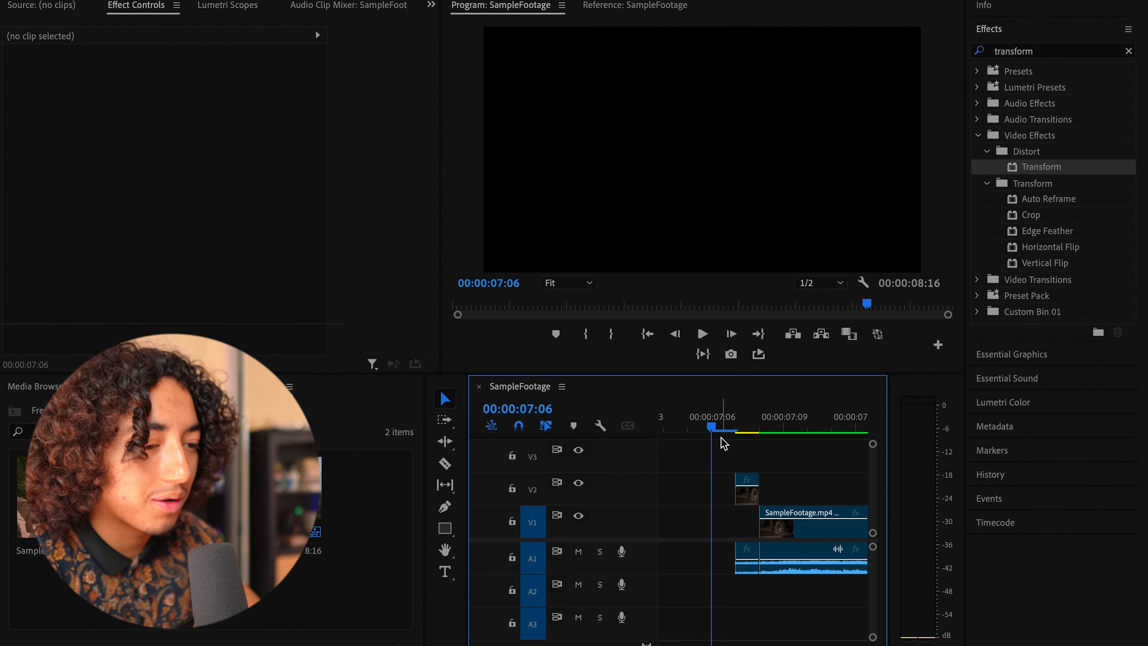
click(735, 428)
click(745, 499)
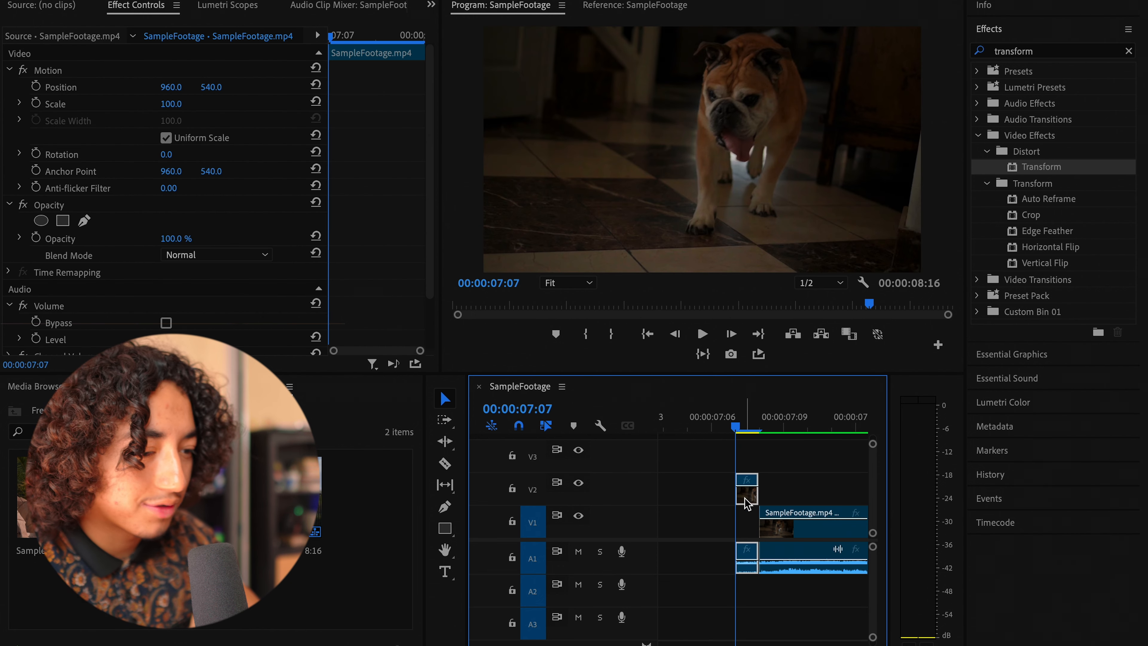
Step: Delete the unneeded V1 clip between the dog shots and ripple delete the gap it leaves
key(minus)
drag(687, 418, 720, 461)
click(708, 530)
key(Delete)
right_click(707, 531)
click(732, 542)
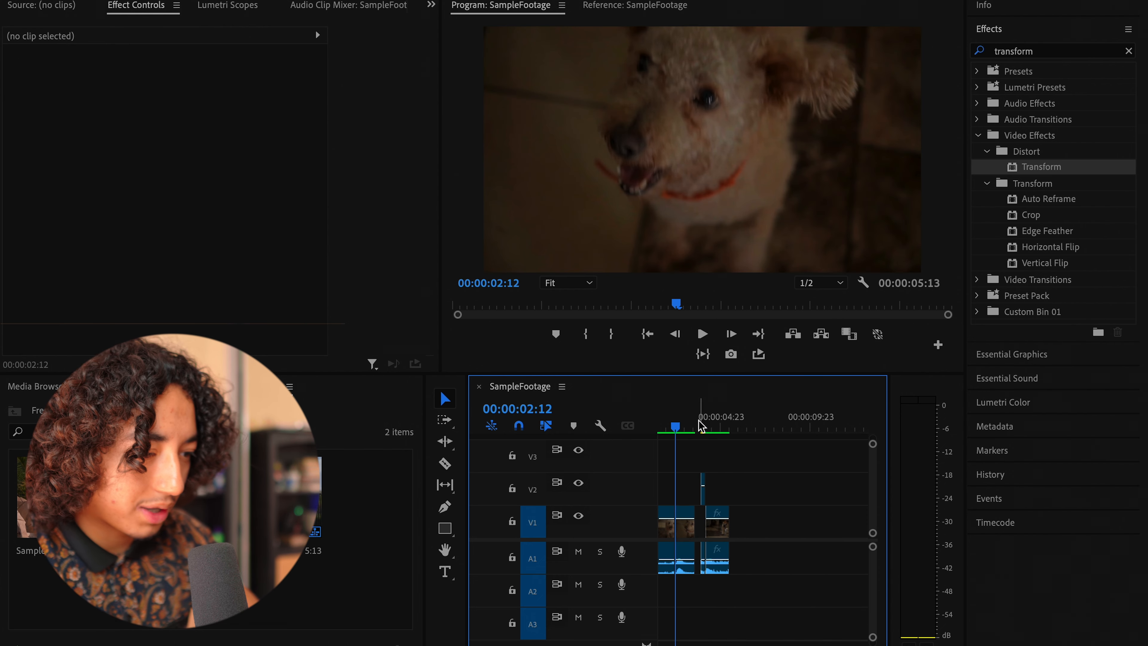
Step: Extend the held bulldog frame on V2 back to 00:00:03:15, where the preceding V1 clip ends, and place the playhead there
click(702, 416)
key(equal)
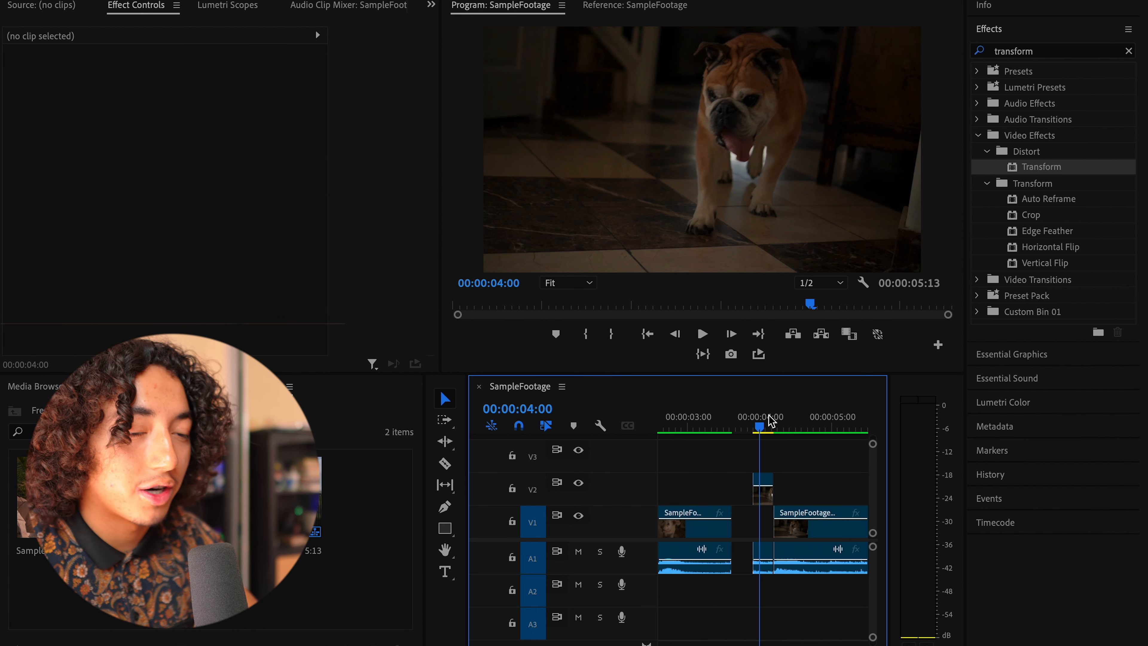
key(Up)
key(equal)
drag(773, 488, 696, 487)
drag(719, 422, 695, 425)
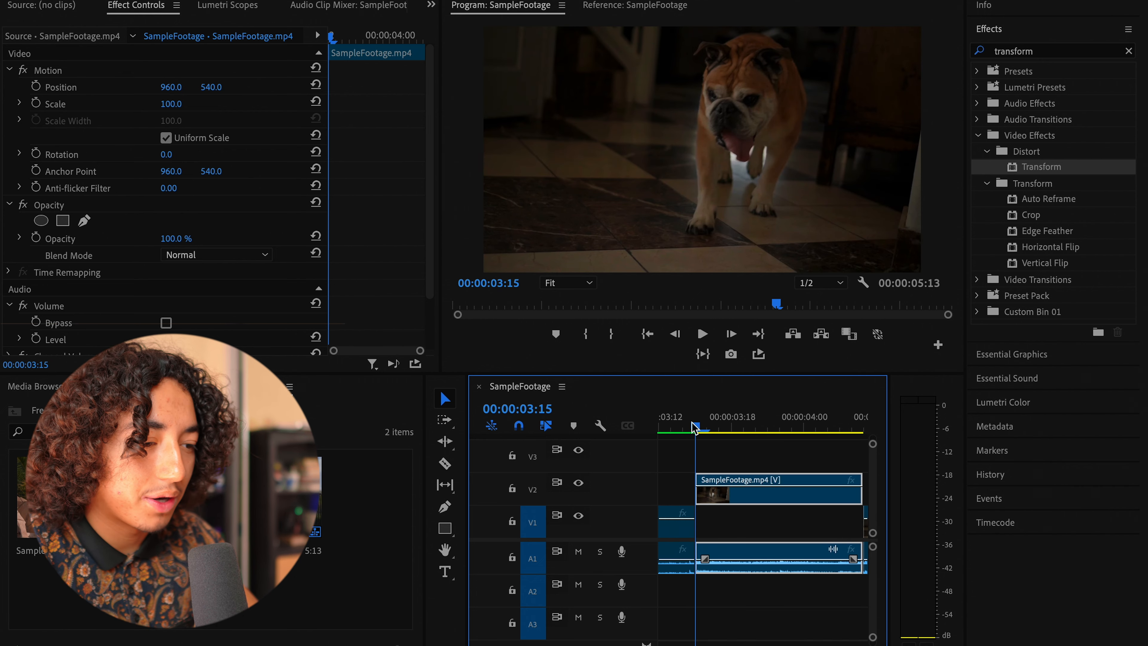
Step: Find the Crop effect and apply it to the held bulldog frame on V2
click(747, 446)
click(747, 498)
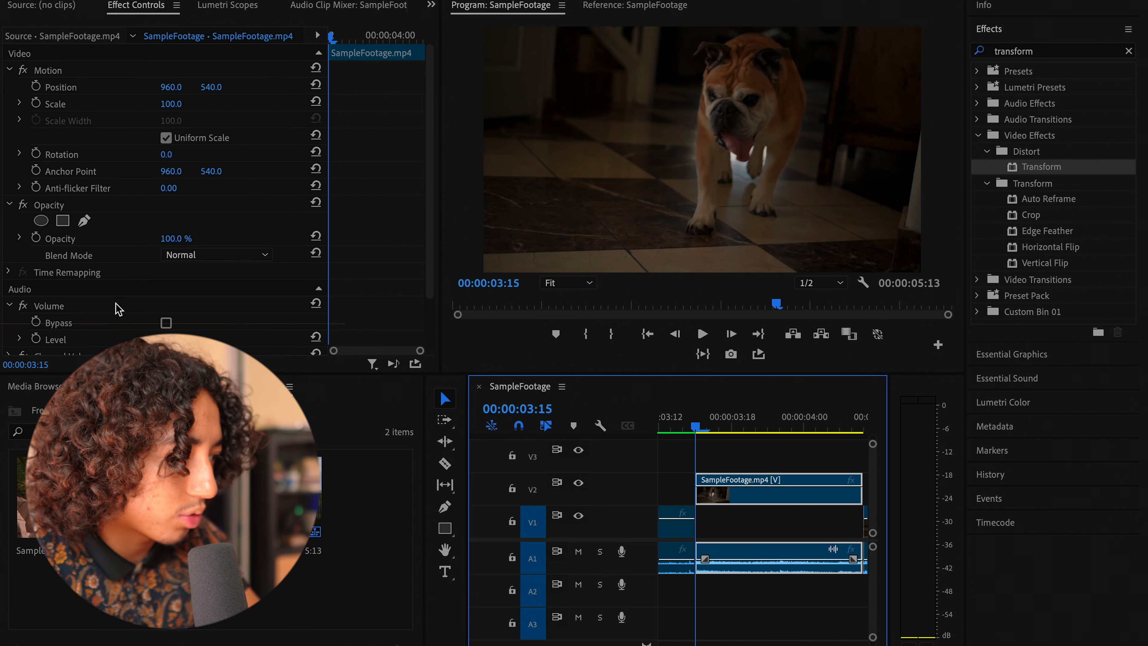
scroll(121, 287, down, 3)
double_click(1066, 50)
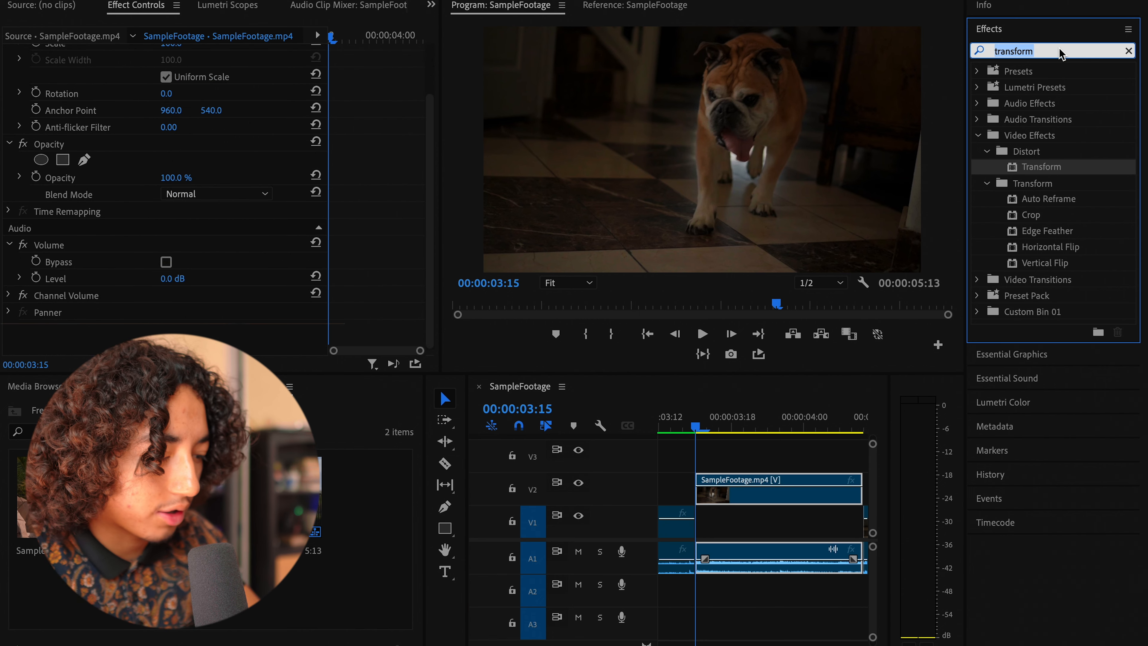
key(BackSpace)
text(crop)
click(1032, 167)
drag(1033, 168, 760, 486)
Step: Draw a pen mask for the Crop effect tightly around the bulldog's outline, following its legs and leaving out the gaps between them
scroll(211, 277, down, 6)
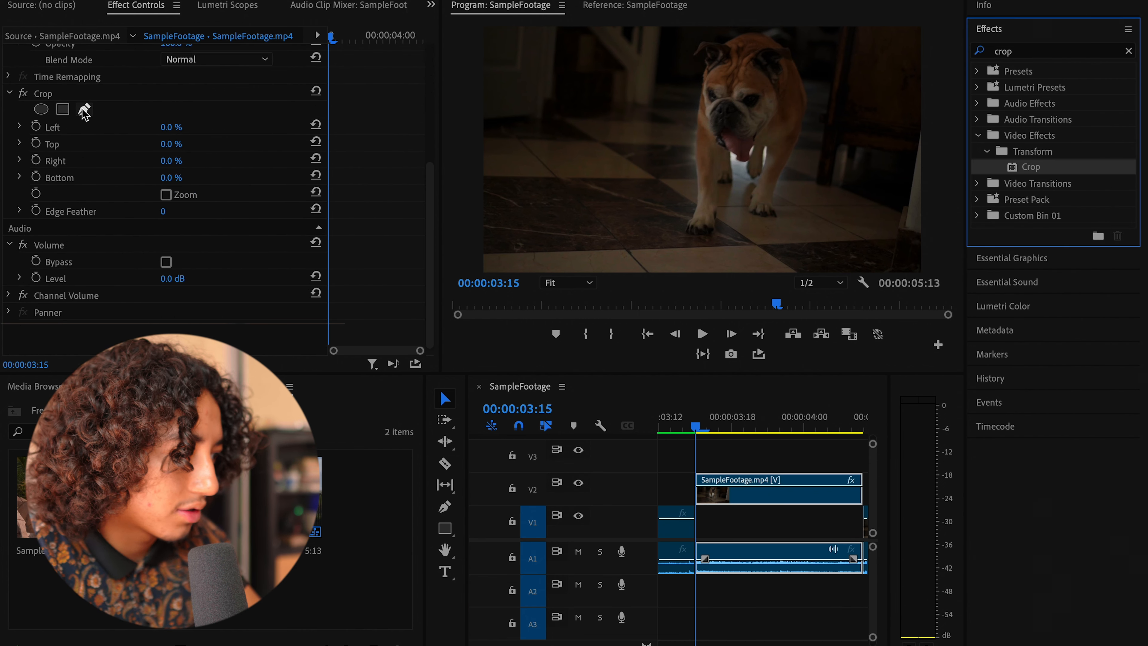
click(84, 109)
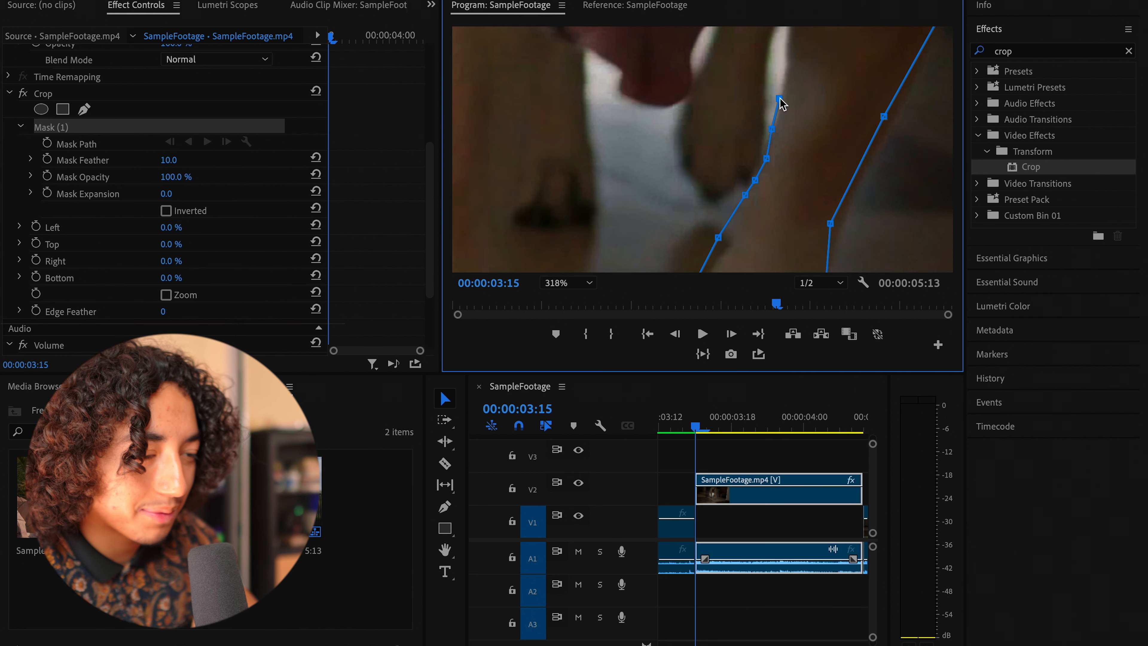
scroll(781, 103, down, 3)
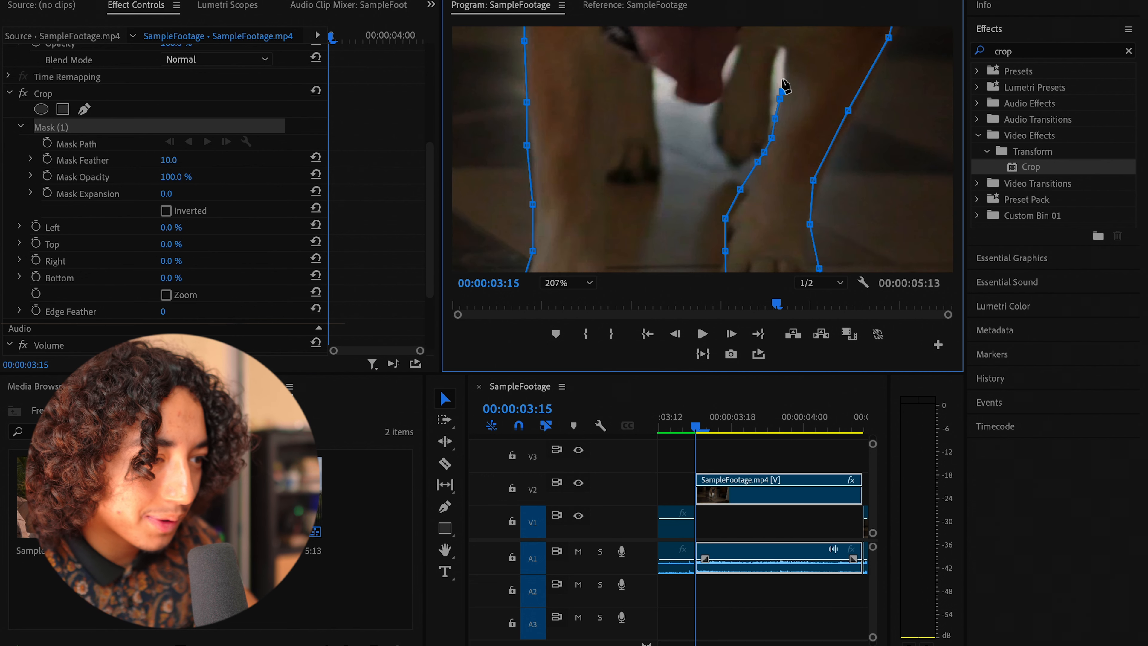
click(783, 49)
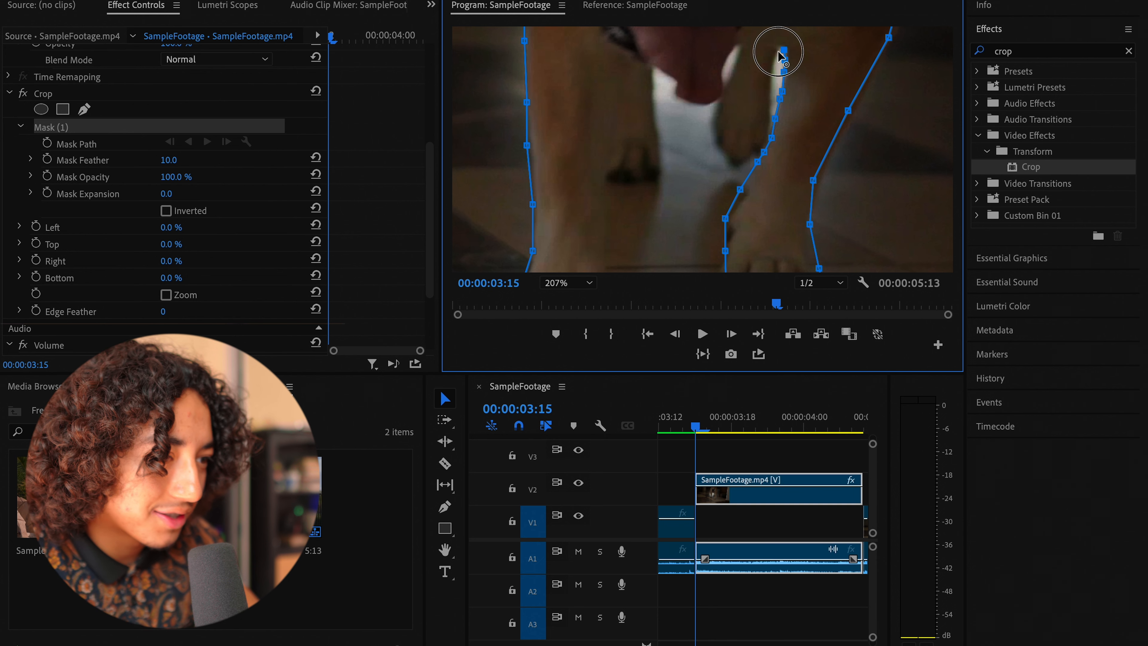
scroll(773, 73, up, 3)
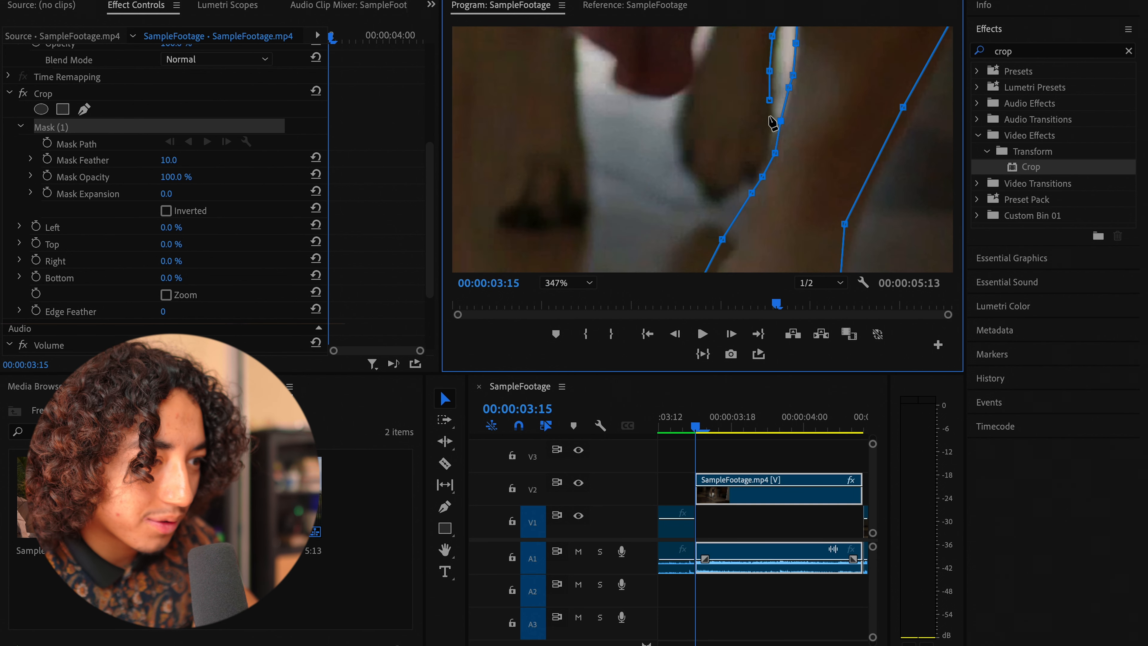
click(771, 140)
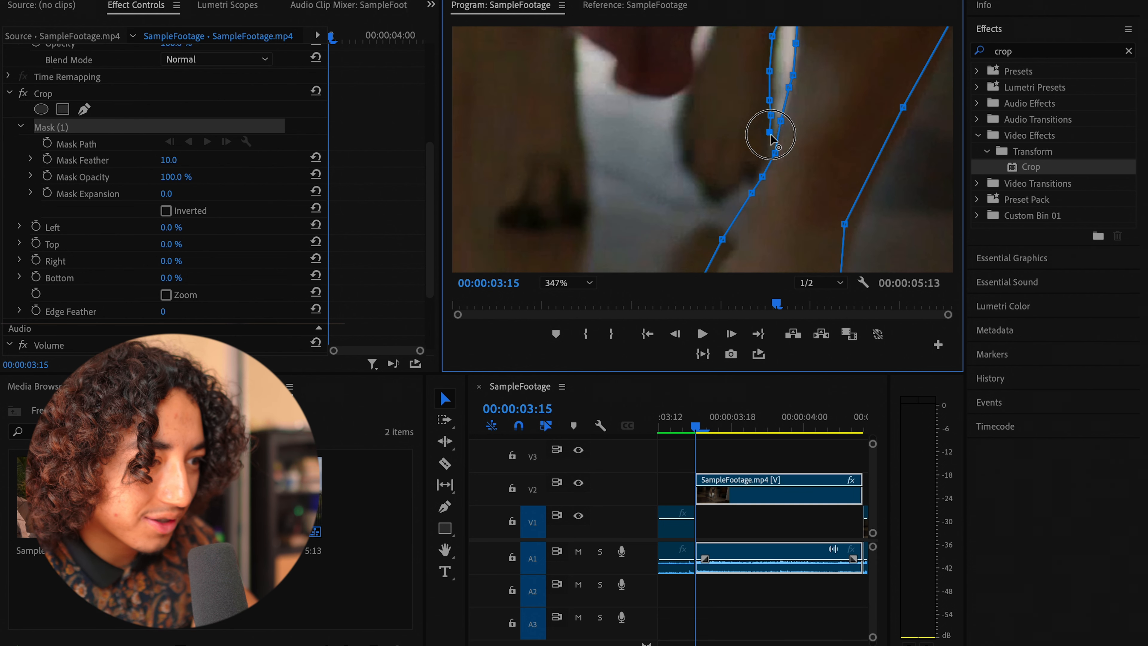
drag(771, 143, 751, 183)
scroll(752, 187, up, 5)
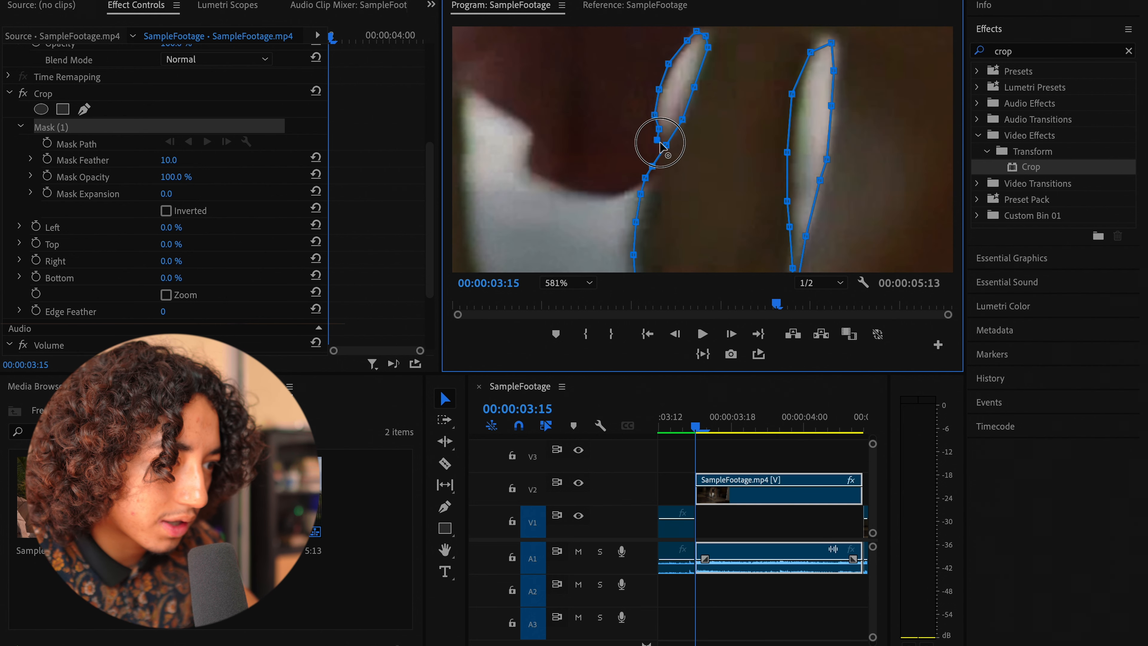
scroll(660, 145, down, 10)
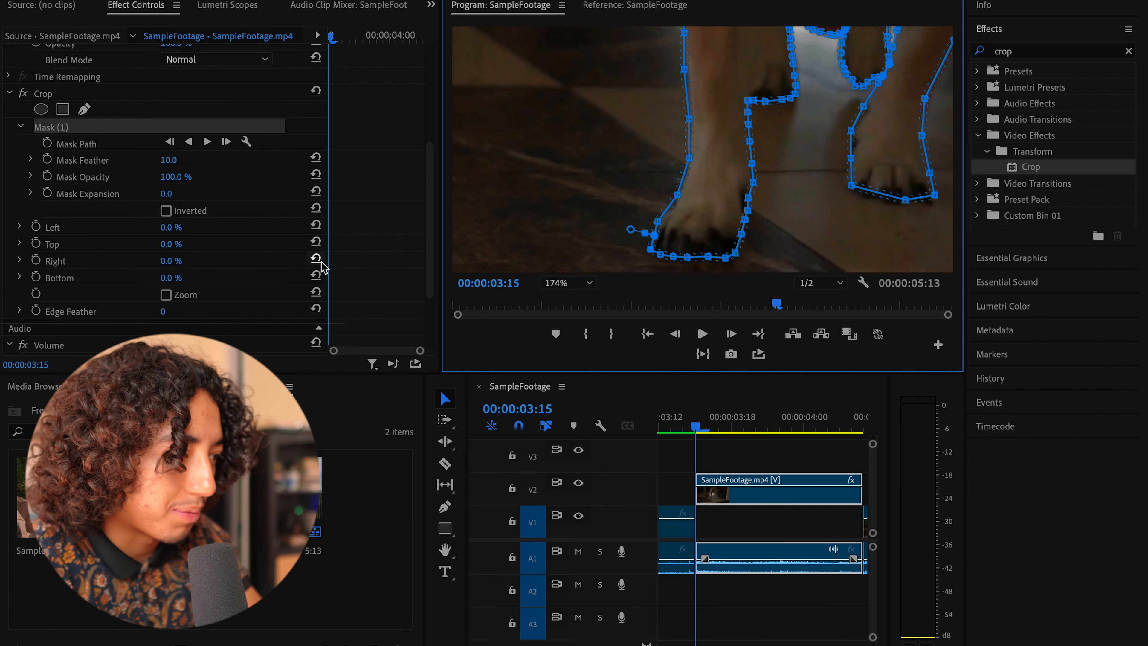
Step: Invert the bulldog mask, set the Crop effect's Top to 100%, and fit the whole frame in the Program Monitor
click(166, 211)
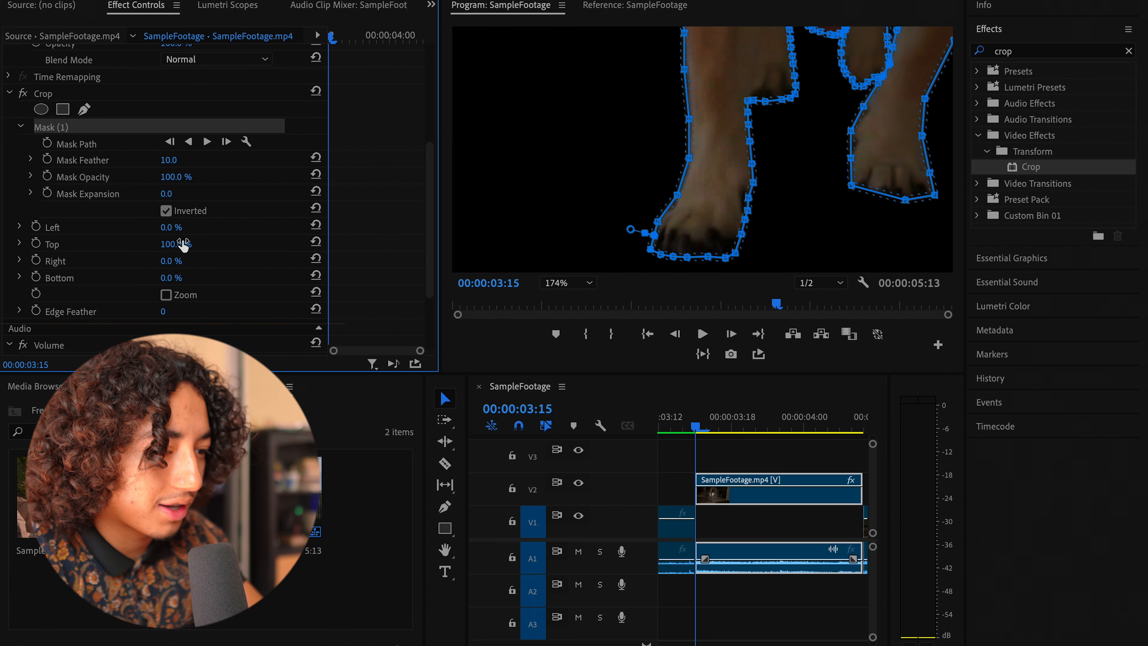
click(771, 470)
click(590, 283)
click(581, 296)
click(731, 487)
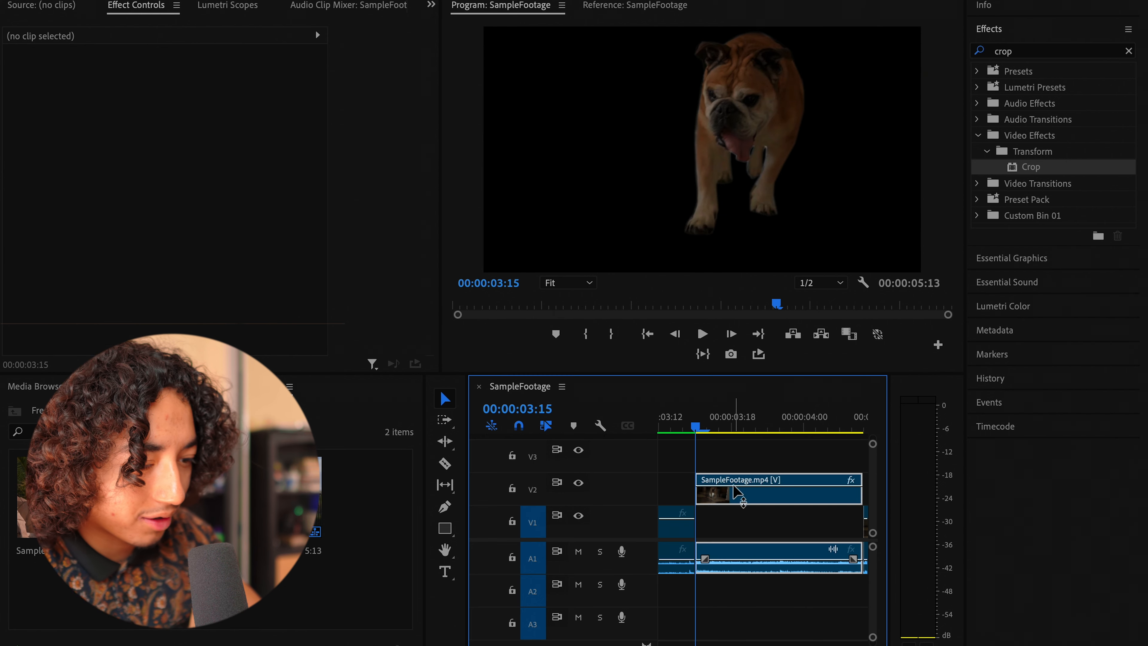
Step: Find the Directional Blur effect, apply it to the held bulldog clip on V2, and clear the effect search
key(minus)
click(1025, 50)
key(ctrl+a)
key(BackSpace)
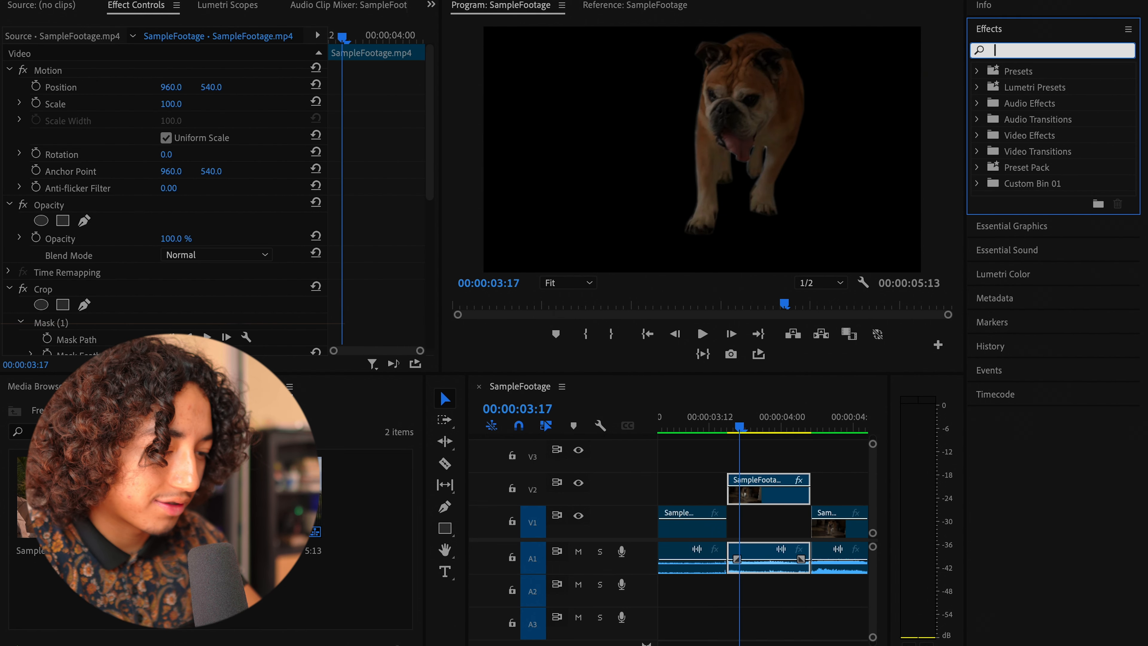
text(dire)
drag(1042, 171, 766, 489)
click(1053, 53)
key(ctrl+a)
key(BackSpace)
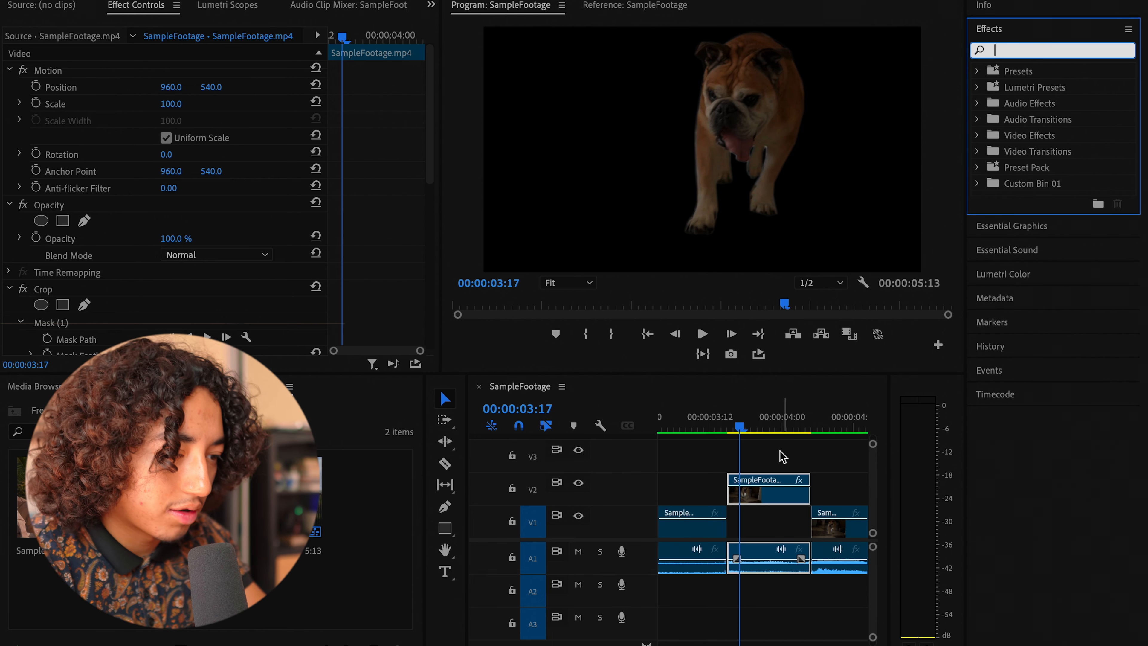
Step: Set the bulldog clip's Directional Blur to a Blur Length of 28 and a Direction of 51°
click(782, 457)
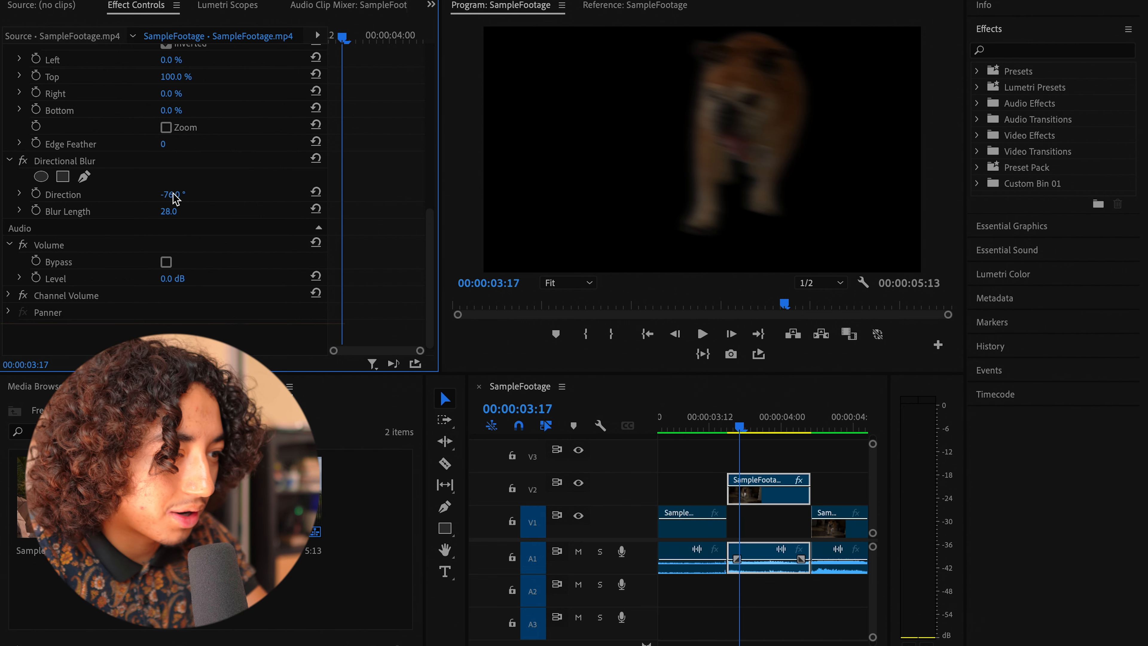
drag(175, 198, 209, 198)
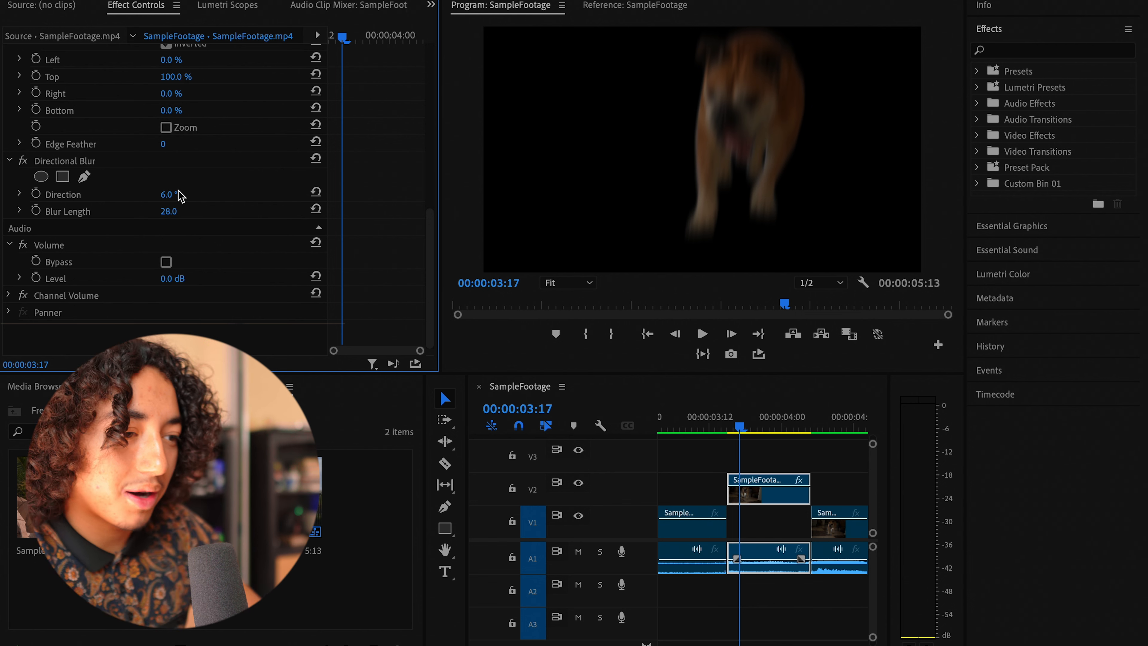
drag(213, 194, 251, 194)
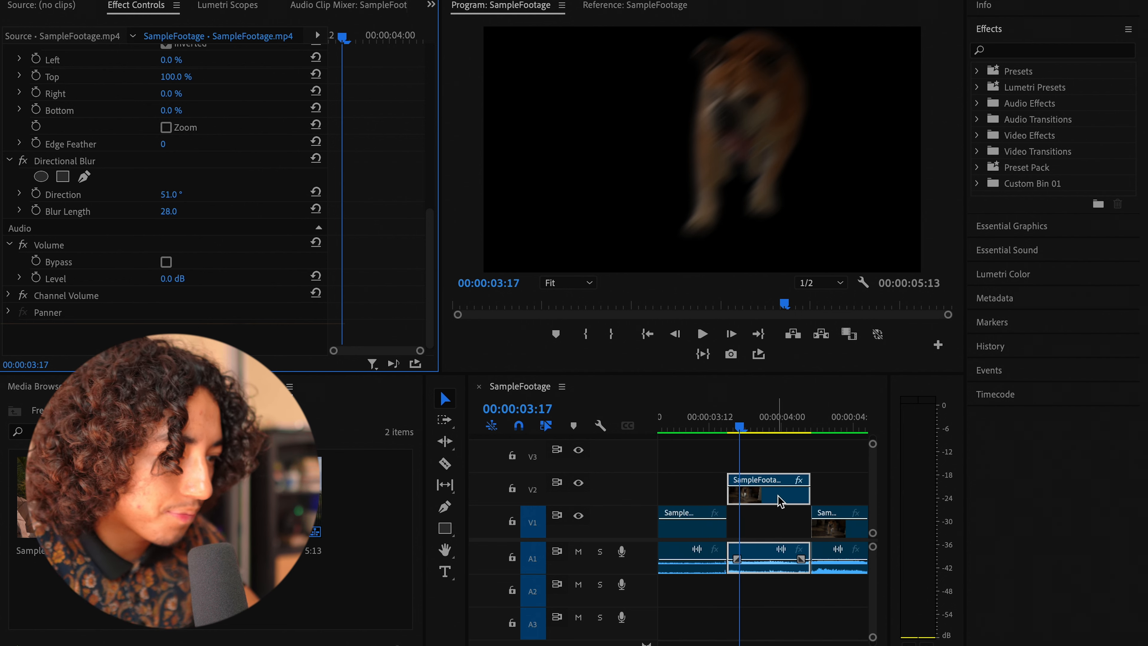
Step: Cut the held bulldog clip on V2 into two-frame pieces, from 00:00:03:17 through 00:00:04:03
click(764, 520)
key(Left)
key(Left)
click(745, 496)
key(Right)
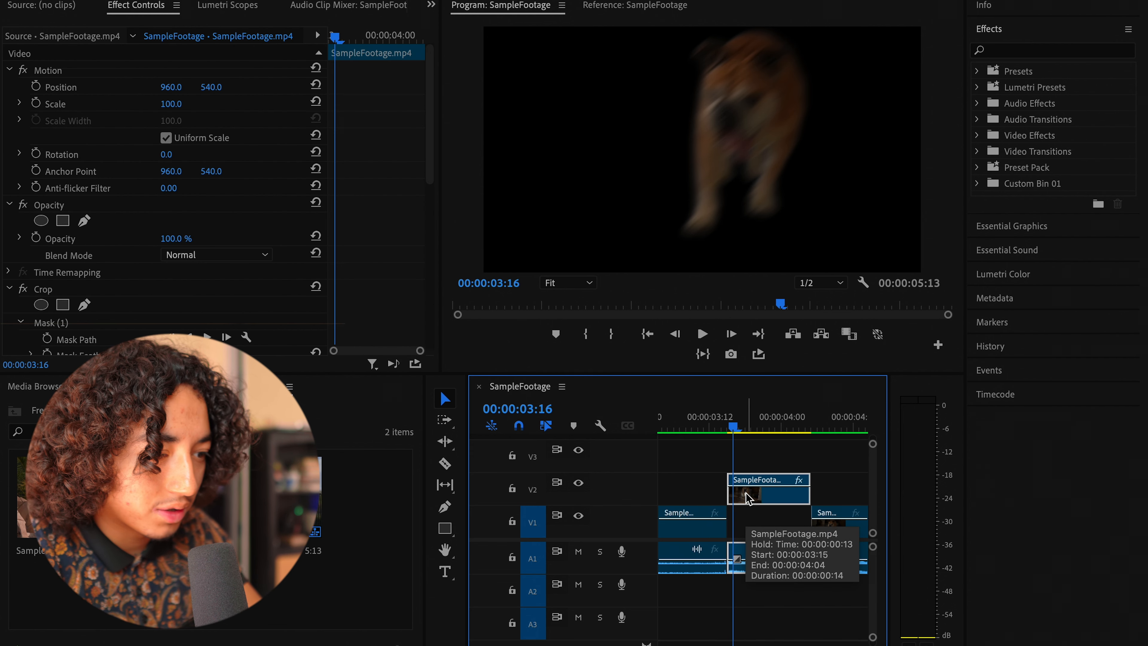
key(Right)
key(ctrl+k)
key(Right)
key(Right)
key(c)
click(752, 486)
key(Right)
key(Right)
click(764, 486)
key(Right)
key(Right)
click(777, 486)
key(Right)
key(Right)
click(787, 486)
key(Right)
key(Right)
click(798, 486)
key(v)
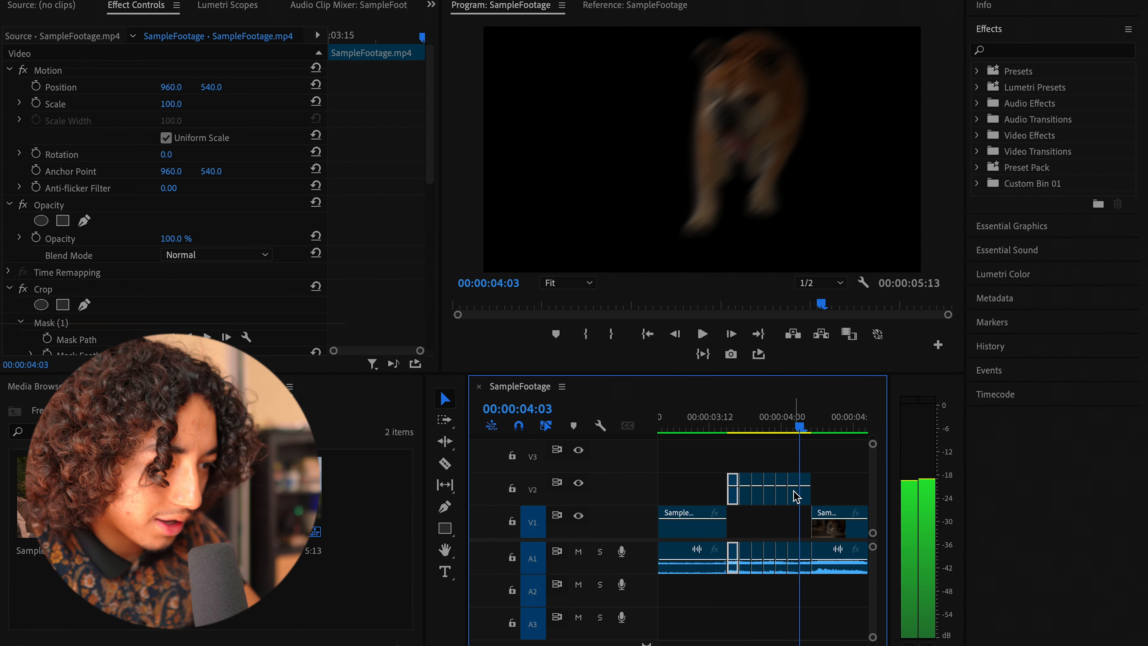
Step: Delete every second bulldog piece on V2 with its audio, leaving four pieces separated by two-frame gaps
click(793, 489)
key(Delete)
click(769, 497)
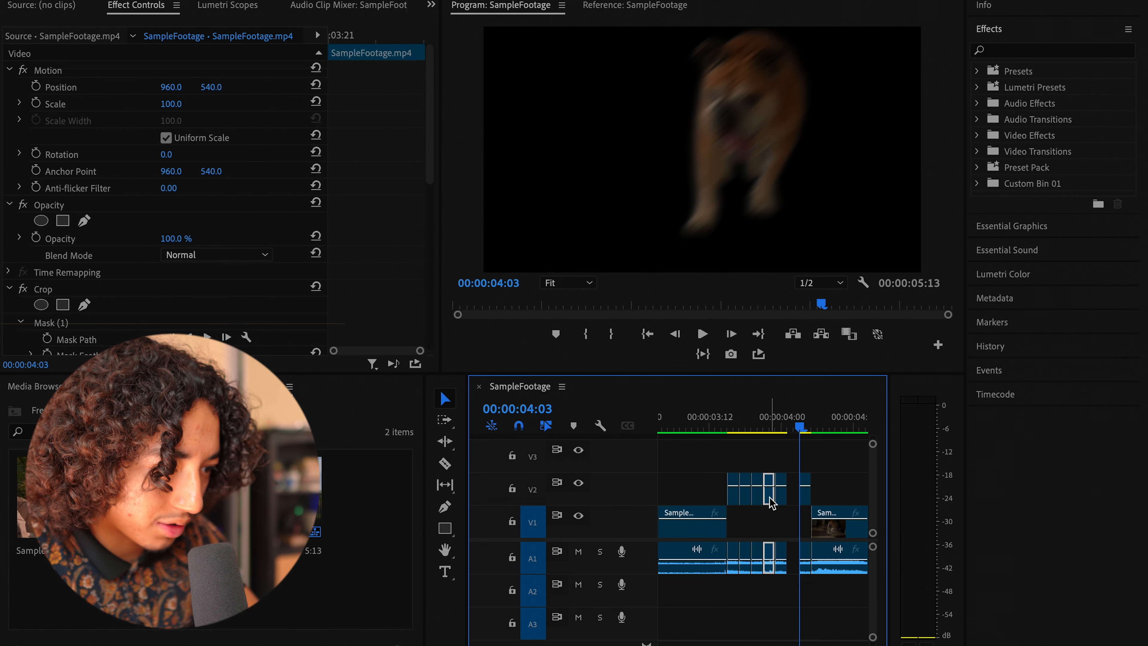
key(Delete)
click(745, 500)
key(Delete)
Step: Unlink the four remaining bulldog pieces from their audio and delete the leftover audio pieces on A1
click(723, 424)
mouse_move(725, 427)
mouse_down()
mouse_move(807, 425)
mouse_move(740, 427)
mouse_up()
click(732, 608)
drag(732, 608, 825, 457)
right_click(804, 500)
click(734, 588)
drag(732, 597, 804, 557)
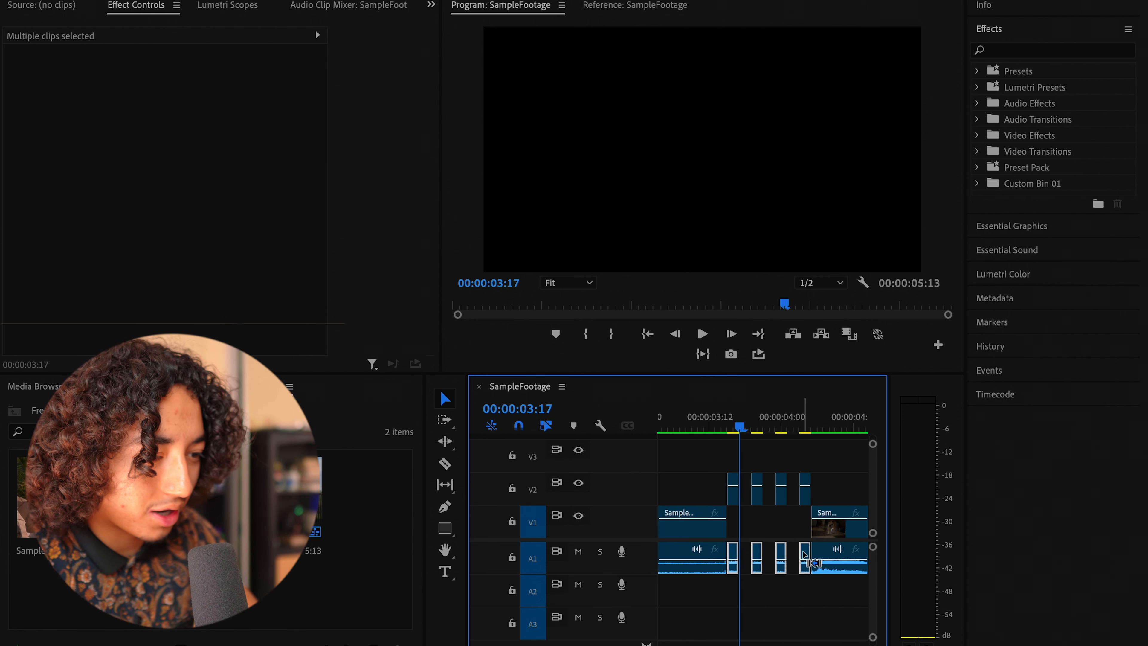
key(Delete)
Step: Move the four V2 bulldog pieces earlier so the last ends at 00:00:03:15, and ripple delete the V1 gap between the dog shots
right_click(770, 530)
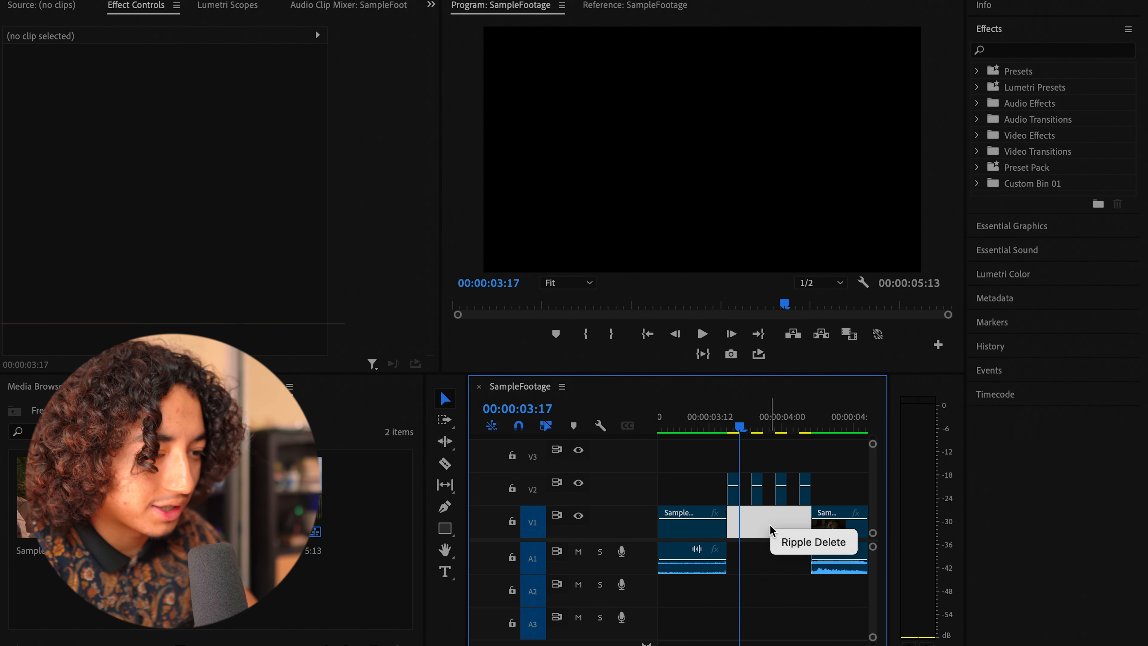
click(788, 544)
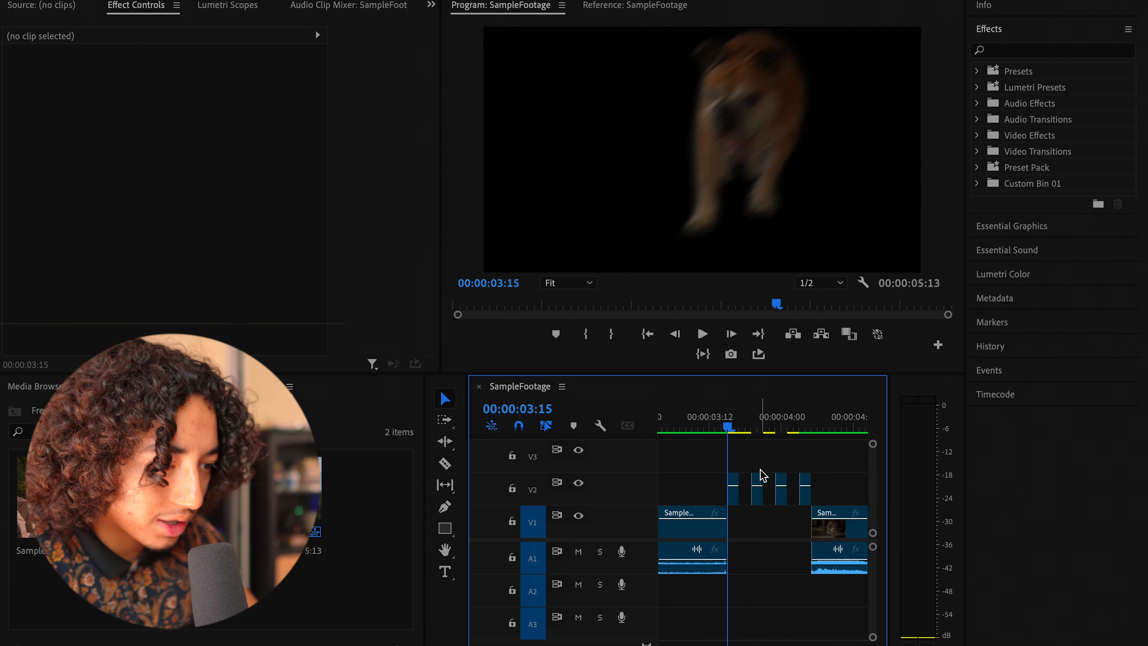
drag(814, 445, 726, 487)
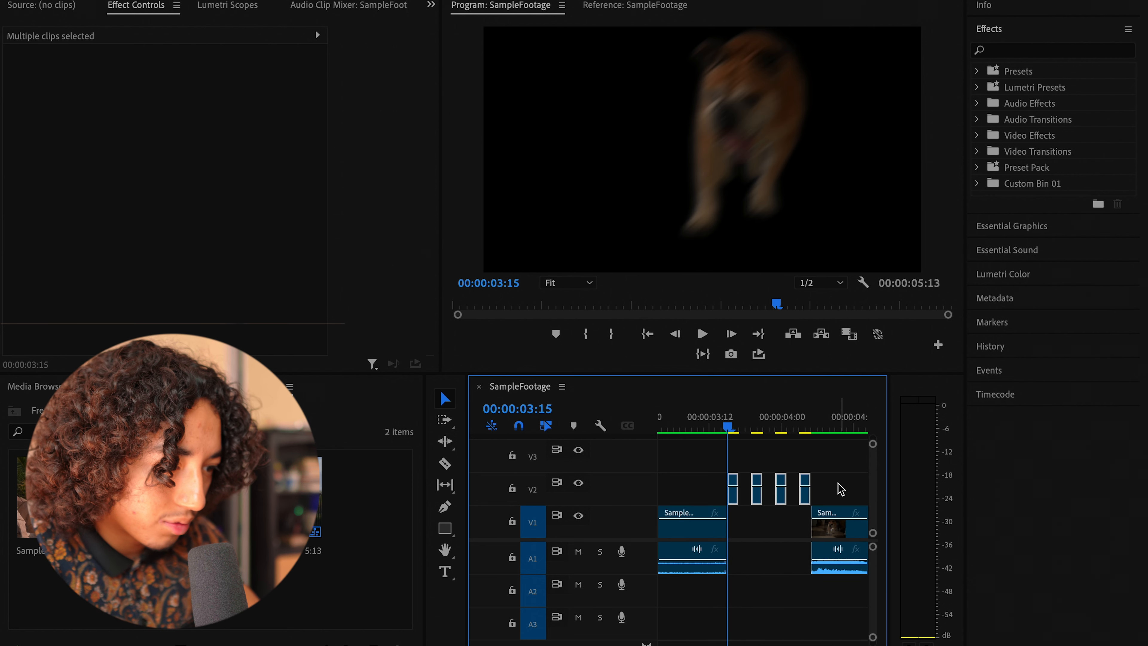
drag(805, 499, 726, 499)
right_click(825, 526)
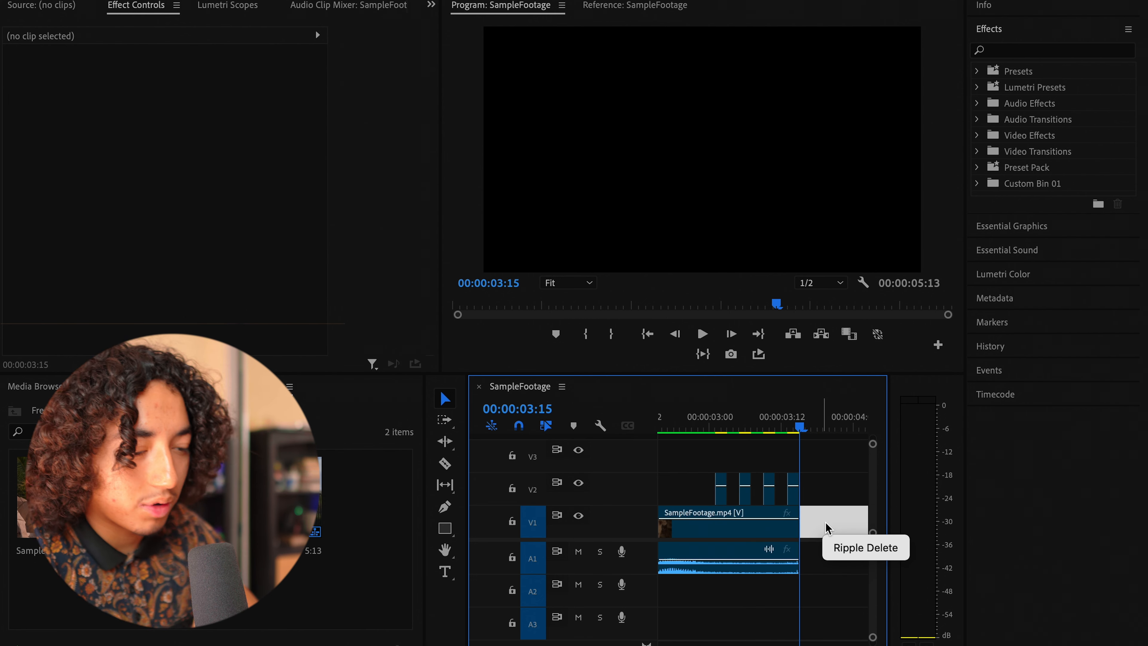
click(843, 548)
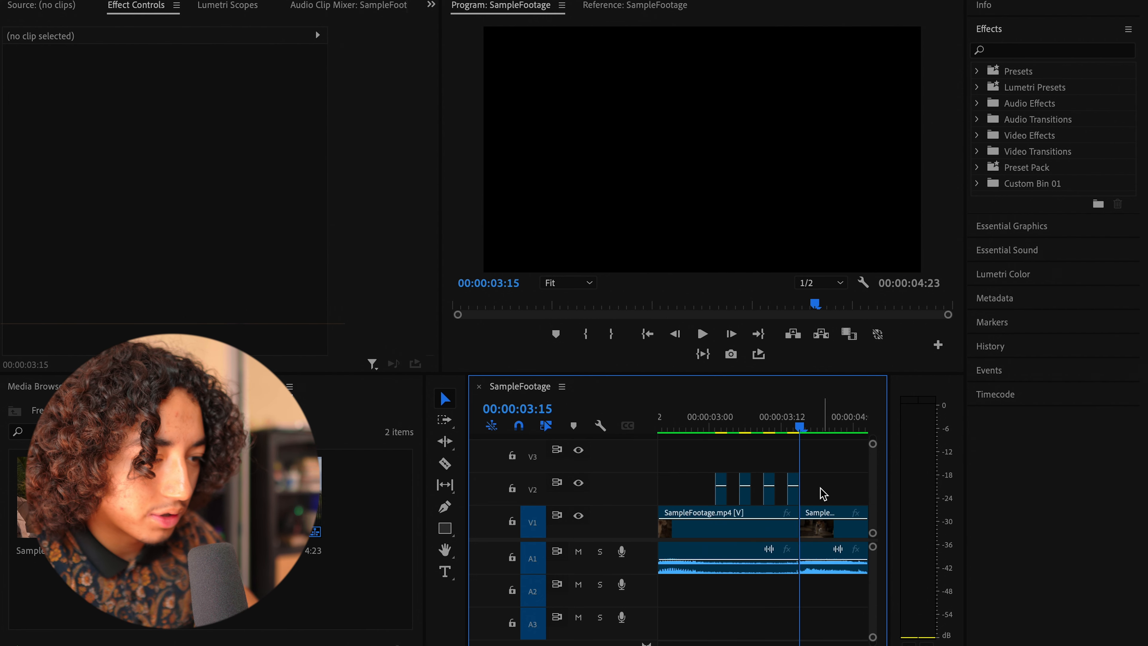
Step: Place the playhead at 00:00:03:01 and set the first bulldog piece's opacity to 50%
drag(799, 425, 718, 426)
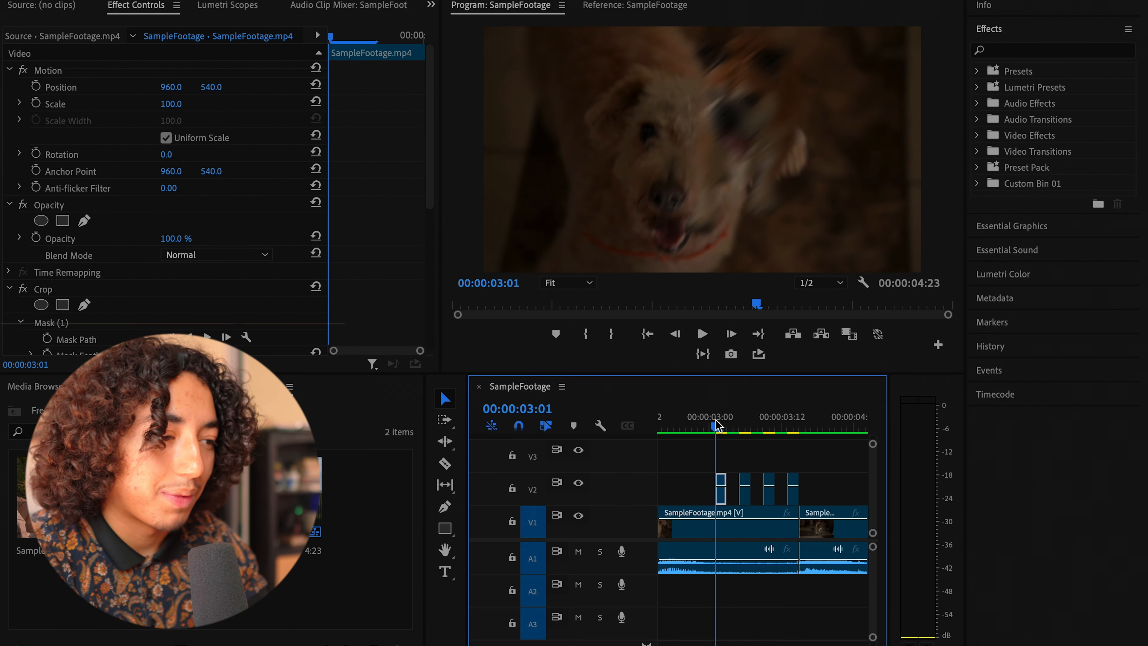
scroll(231, 306, down, 2)
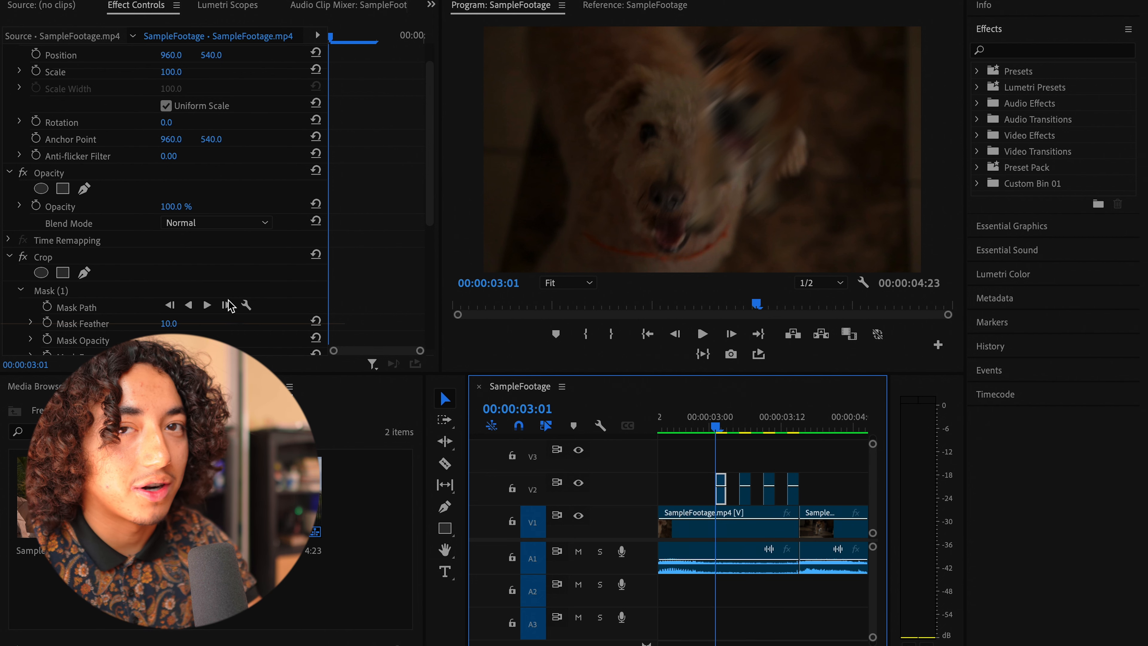
scroll(205, 277, up, 2)
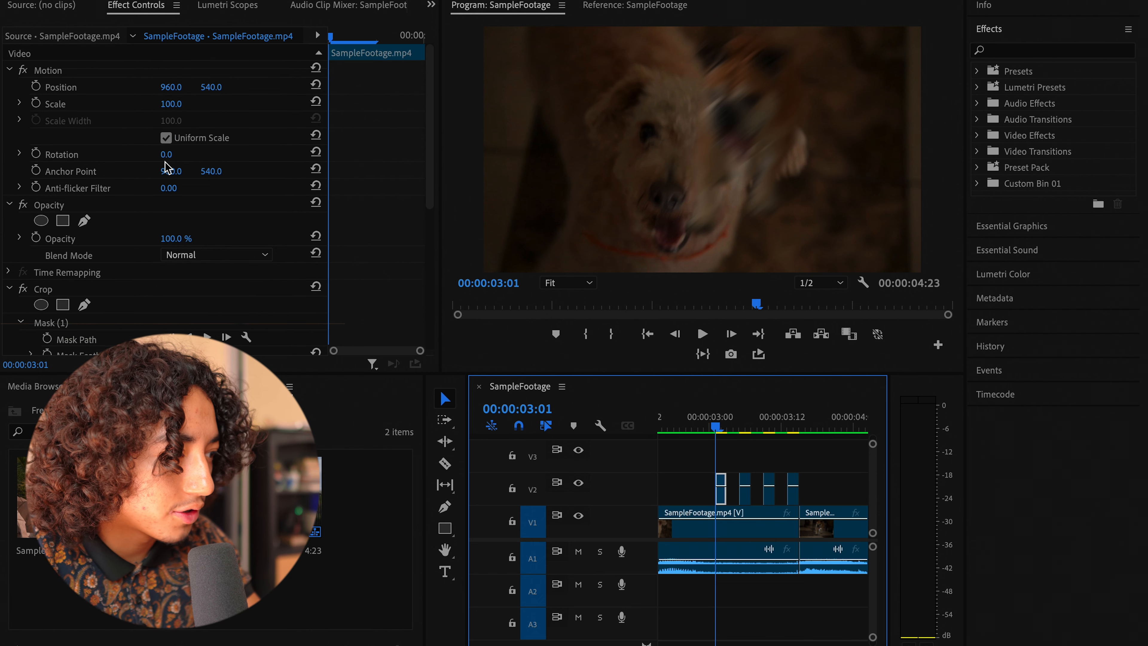
click(177, 238)
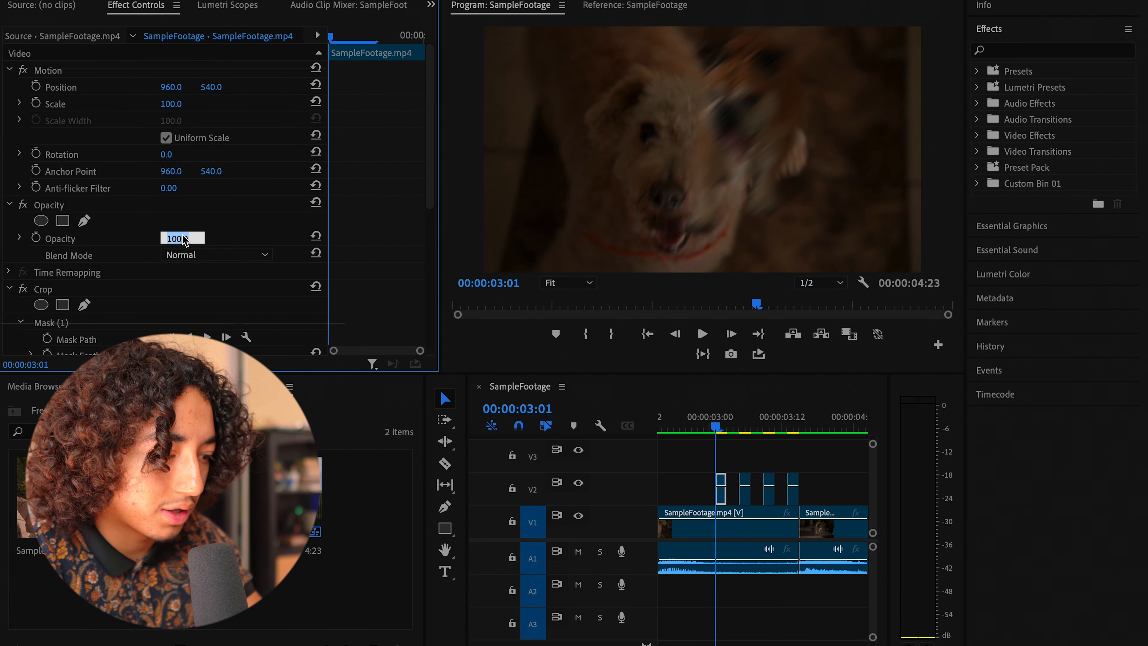
text(50)
key(Return)
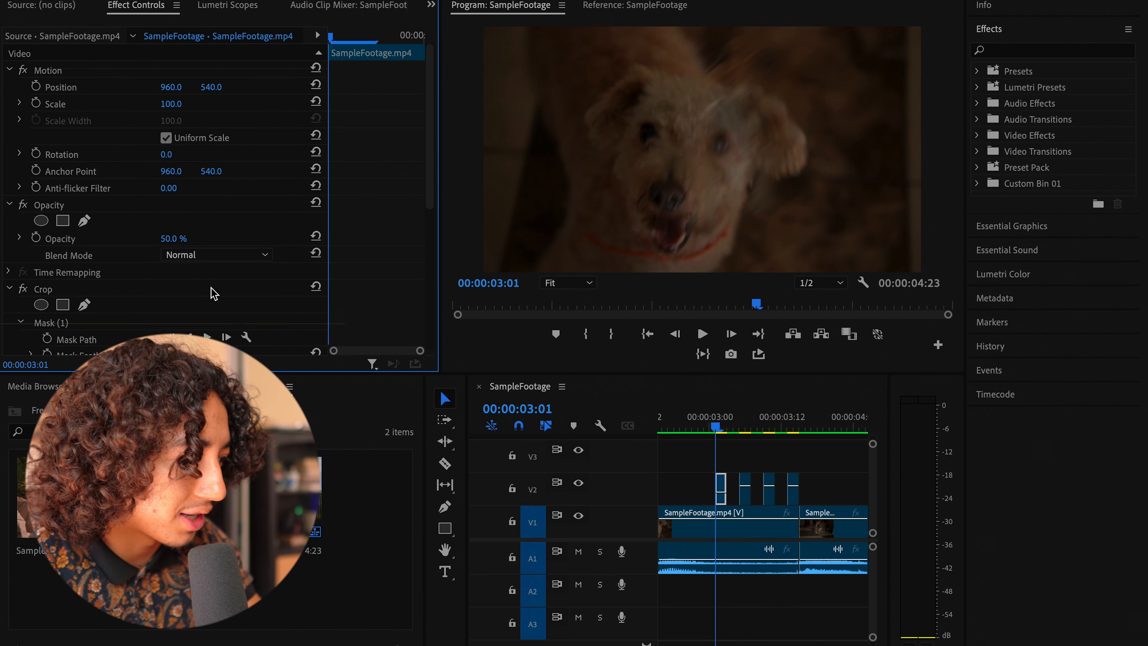
scroll(213, 293, down, 6)
Step: Move to the second bulldog piece at 00:00:03:06 and set its opacity to 60%
click(716, 424)
drag(716, 424, 746, 431)
click(745, 489)
scroll(181, 136, down, 5)
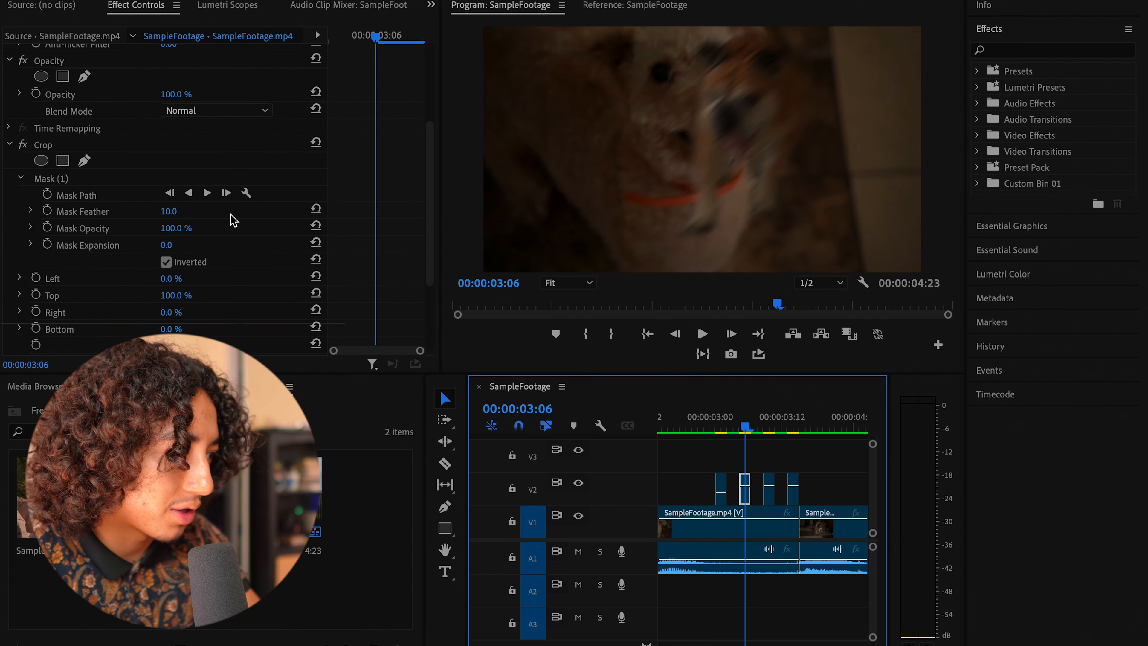
click(177, 94)
text(60)
key(Return)
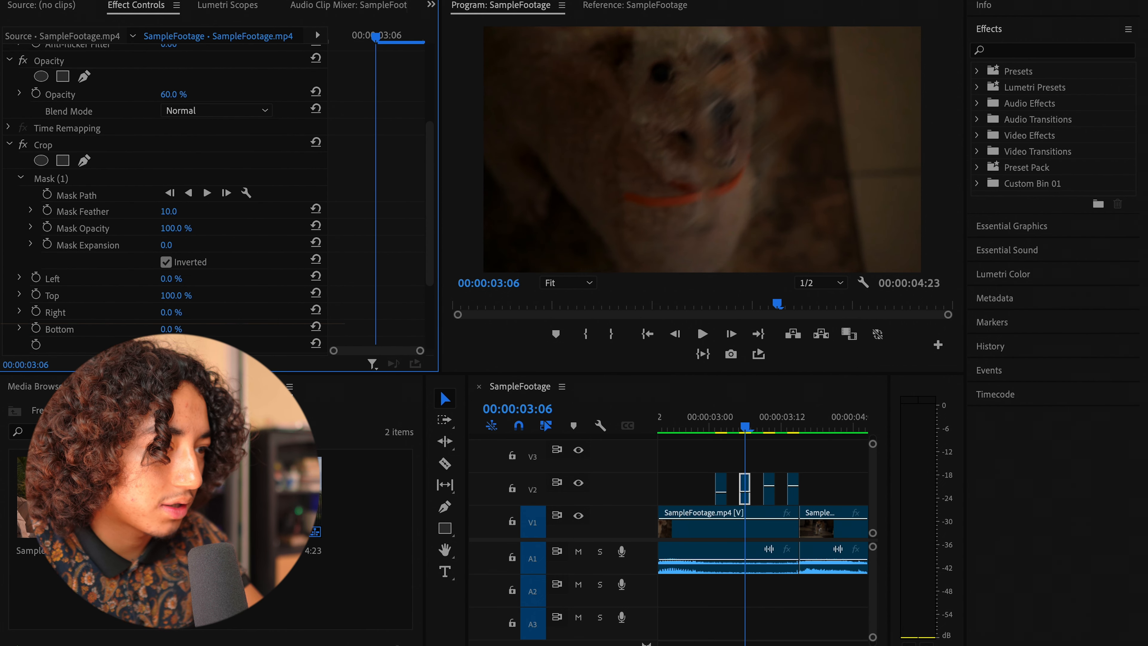
Step: Set the second bulldog piece's Directional Blur Length to 20
scroll(276, 238, down, 4)
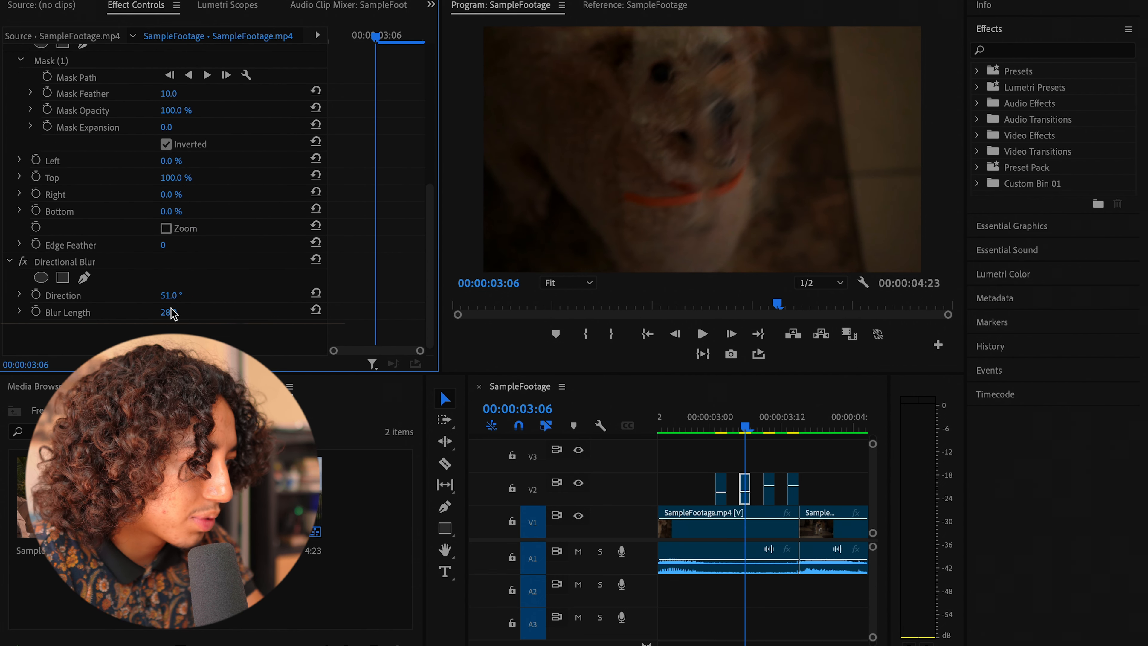
click(182, 311)
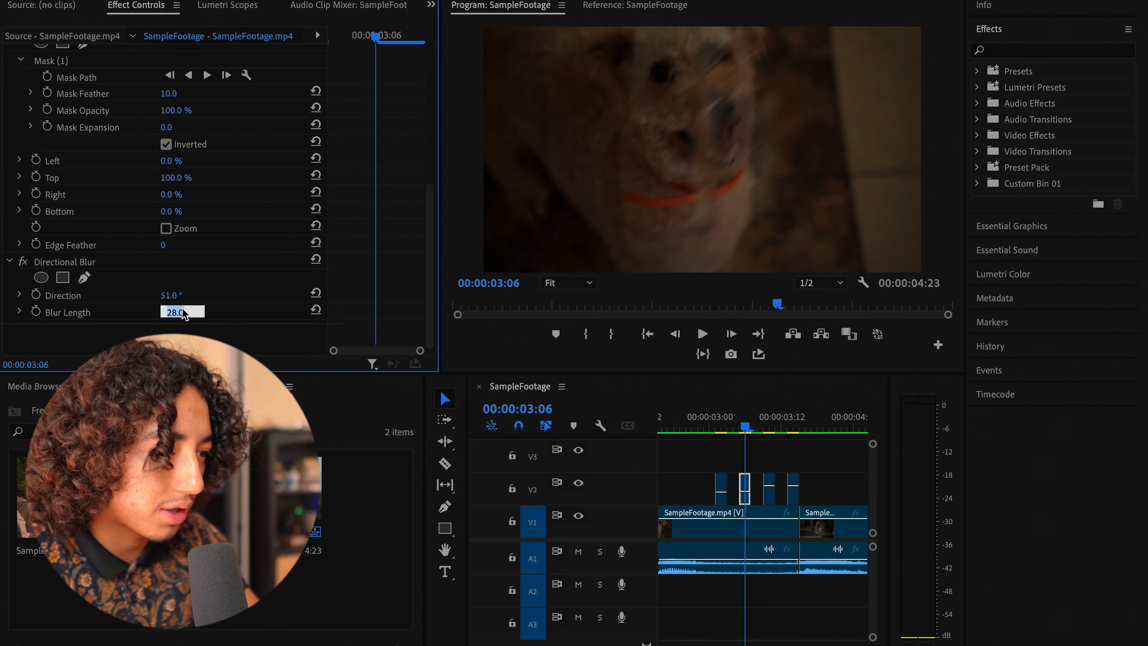
text(20)
key(Return)
Step: Move to the third bulldog piece at 00:00:03:09 and set its Directional Blur Length to 14
drag(759, 418, 767, 421)
click(769, 489)
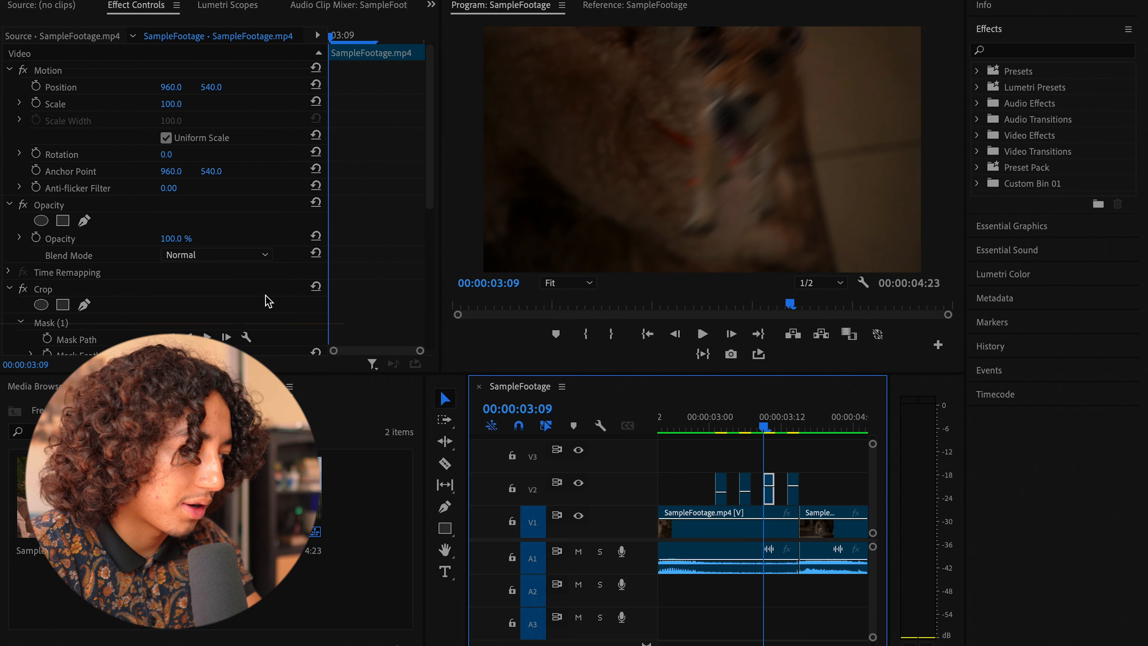
scroll(254, 298, down, 6)
scroll(210, 285, down, 2)
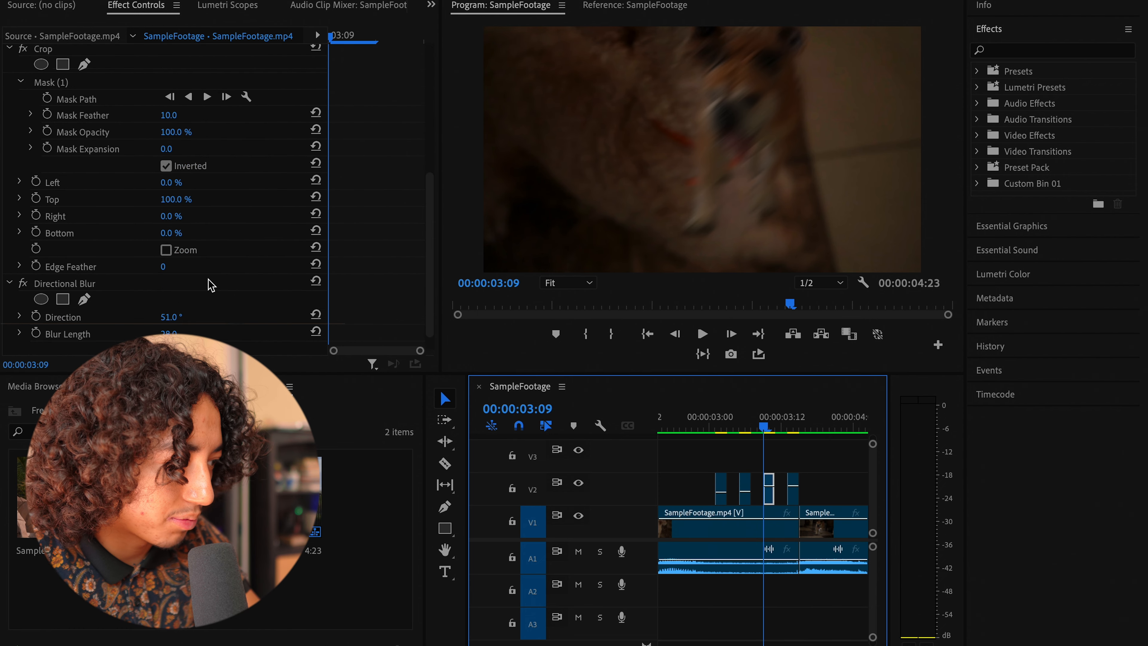
click(179, 317)
key(Tab)
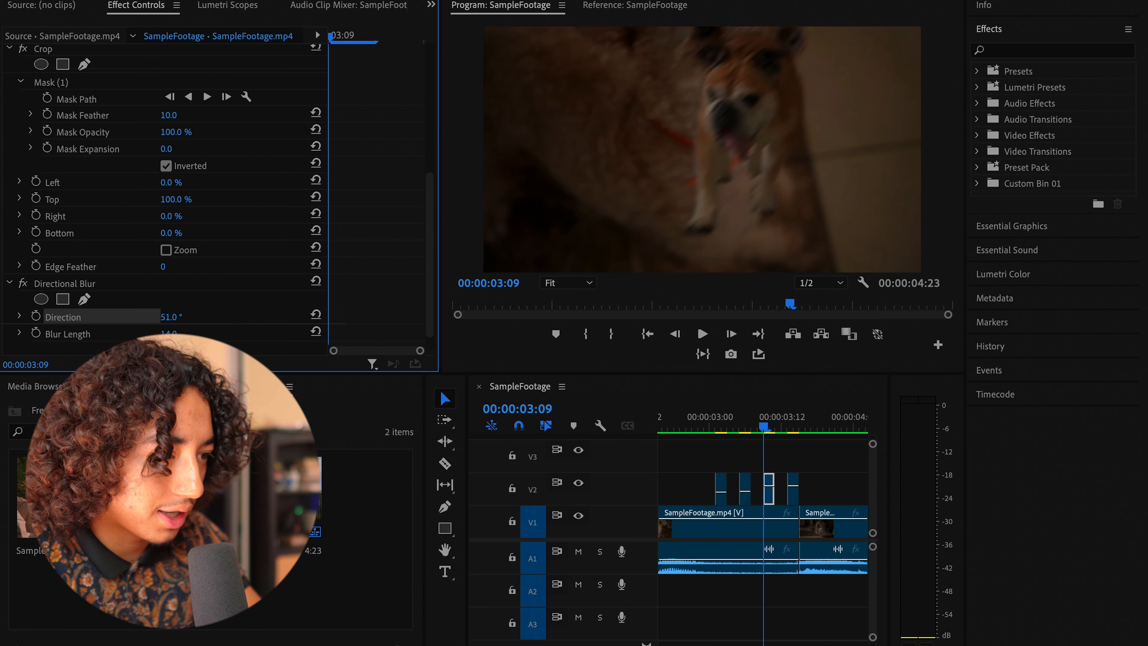
Step: Set the third bulldog piece's opacity to 75% and deselect it
scroll(168, 221, up, 8)
click(177, 238)
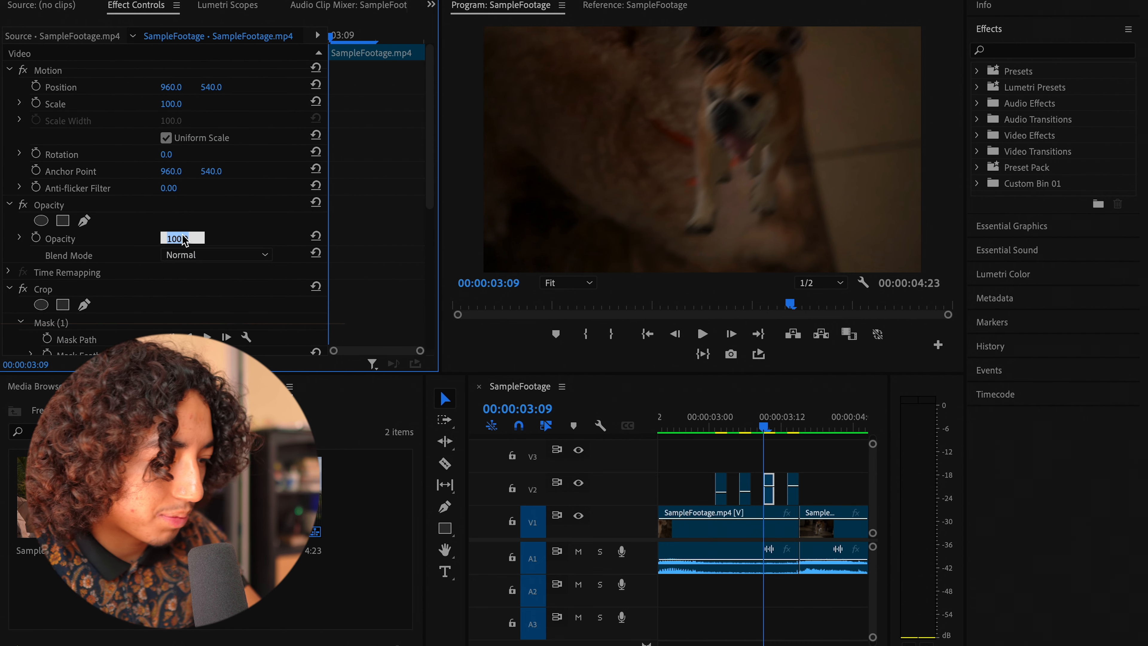
text(75)
click(782, 455)
click(786, 454)
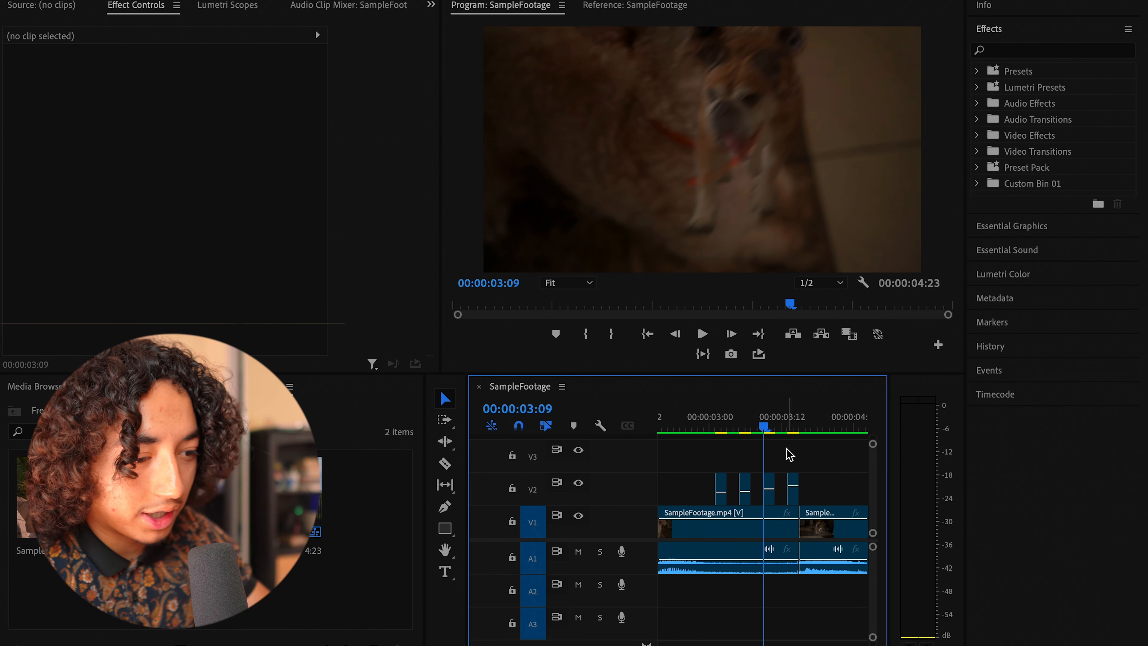
Step: Move the playhead to 00:00:03:14 and select the fourth bulldog piece on V2
drag(768, 429, 793, 428)
click(793, 491)
scroll(262, 236, down, 5)
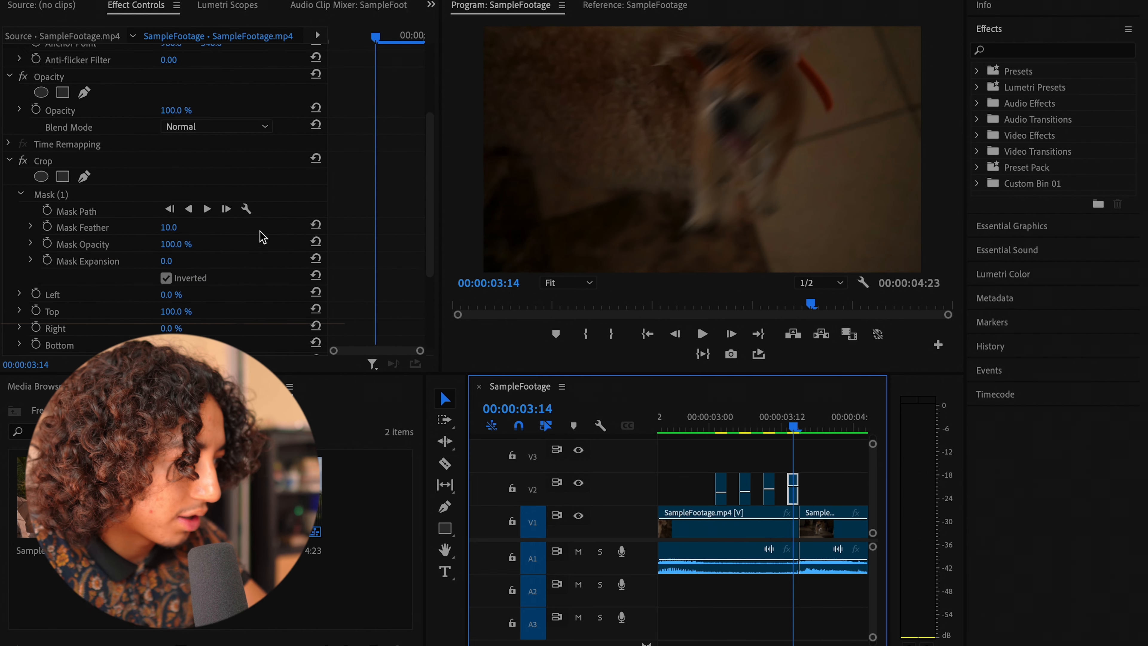
scroll(226, 253, down, 3)
Step: Try a Mask Opacity of 90% on the fourth bulldog piece's Crop mask and undo it
click(181, 180)
text(90)
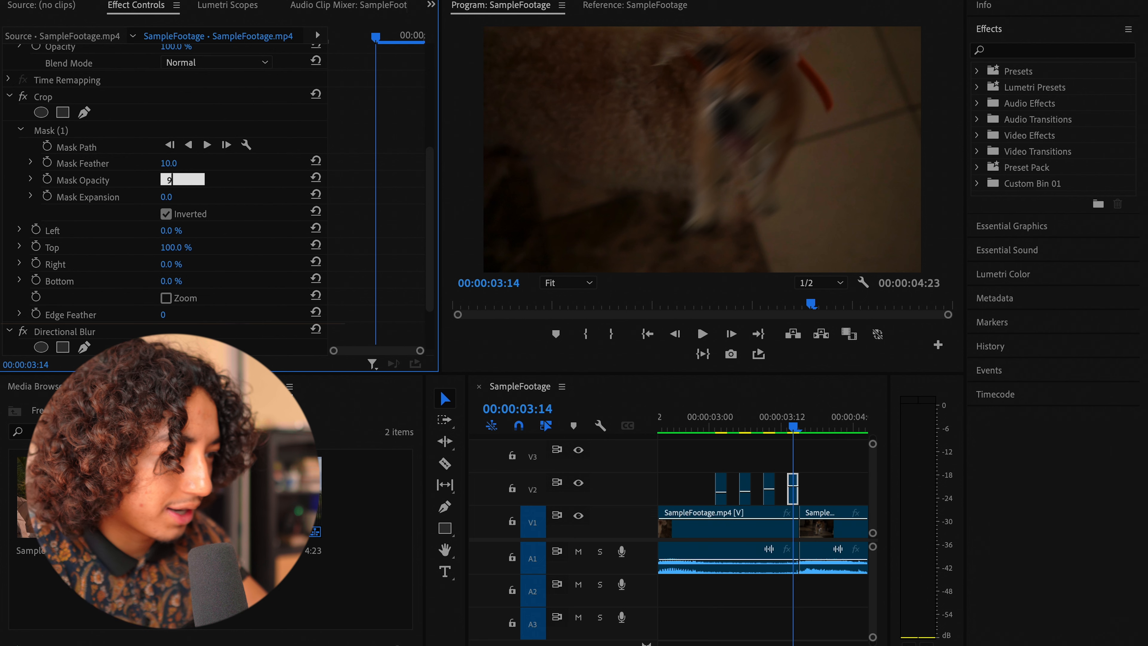
key(Return)
key(ctrl+z)
key(ctrl+shift+z)
key(ctrl+z)
Step: Set the fourth bulldog piece's Directional Blur Length to 10 and deselect the piece
click(813, 475)
scroll(193, 286, down, 1)
scroll(182, 326, down, 1)
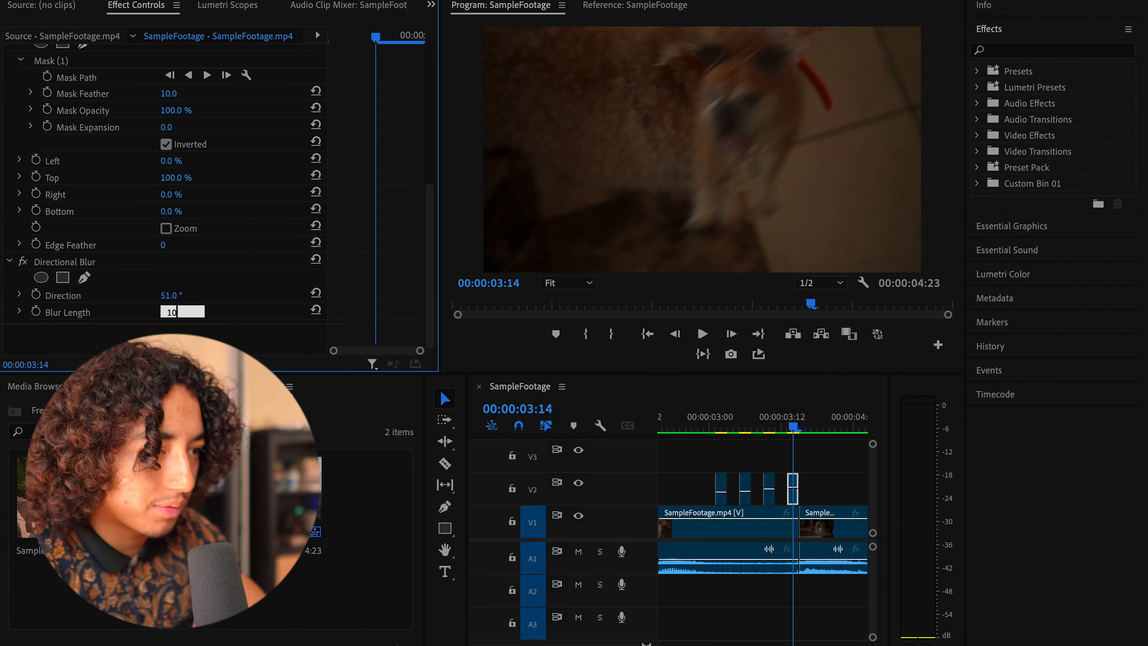
click(813, 470)
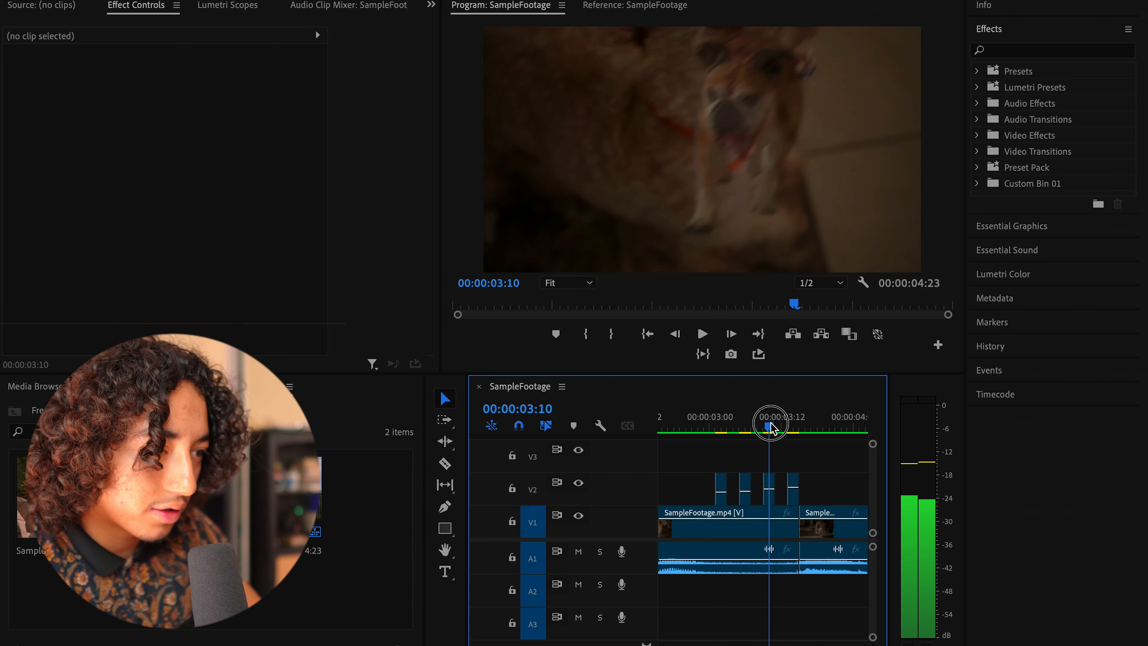
Step: Return the playhead to 00:00:02:20 and play the bulldog transition through to the bulldog shot
drag(770, 427, 761, 430)
drag(745, 430, 690, 433)
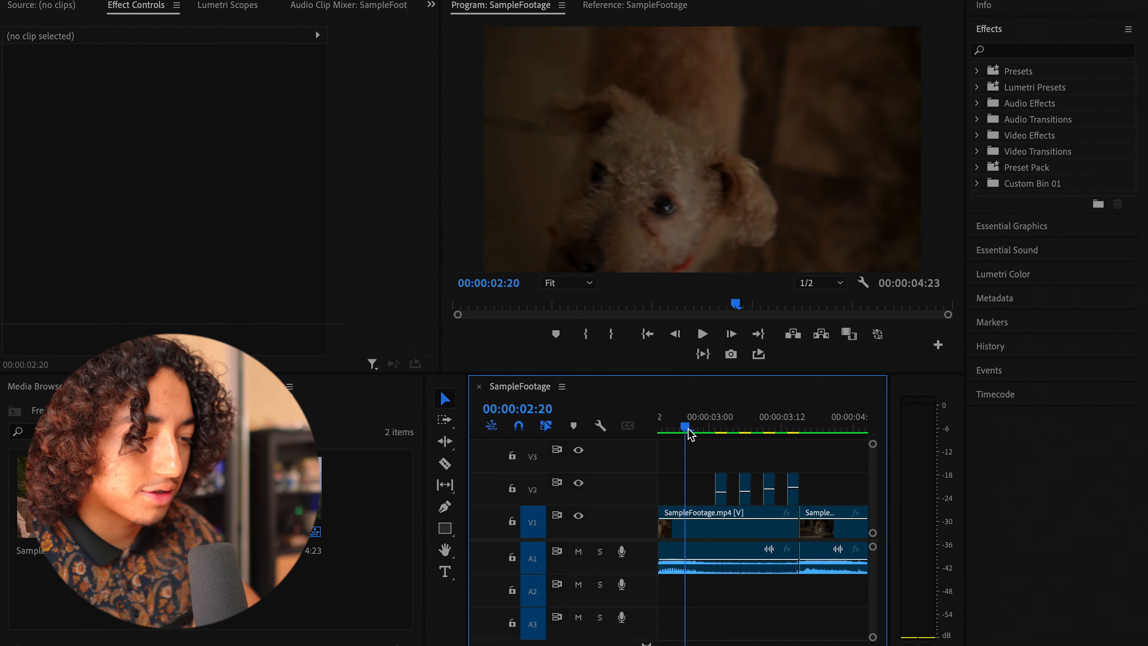
key(minus)
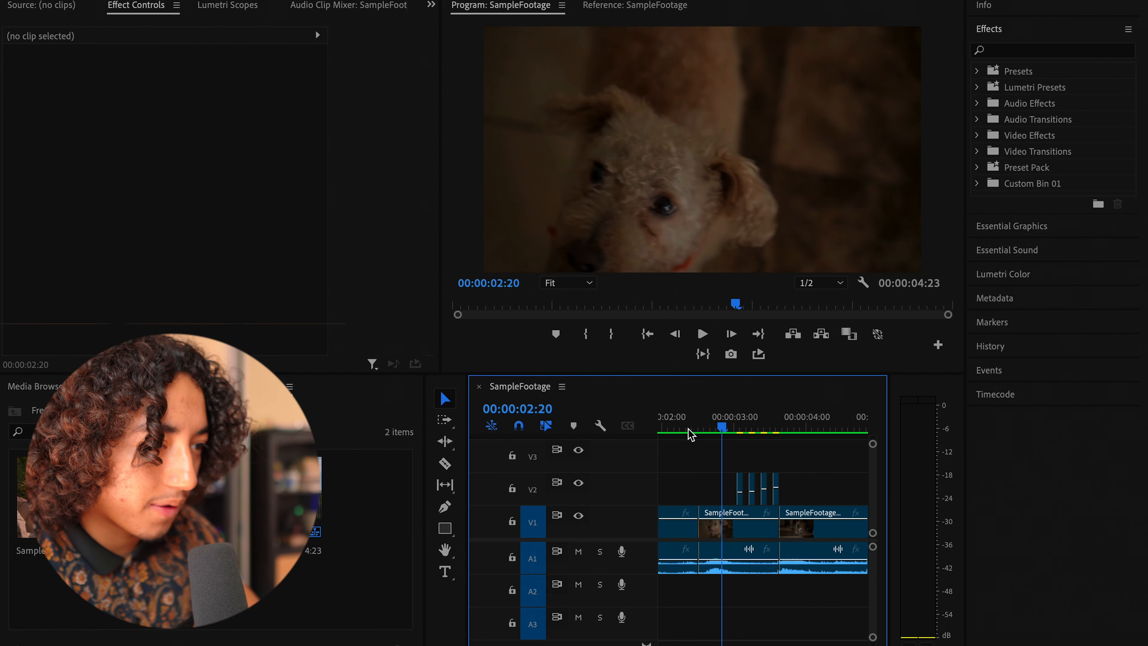
key(space)
key(space)
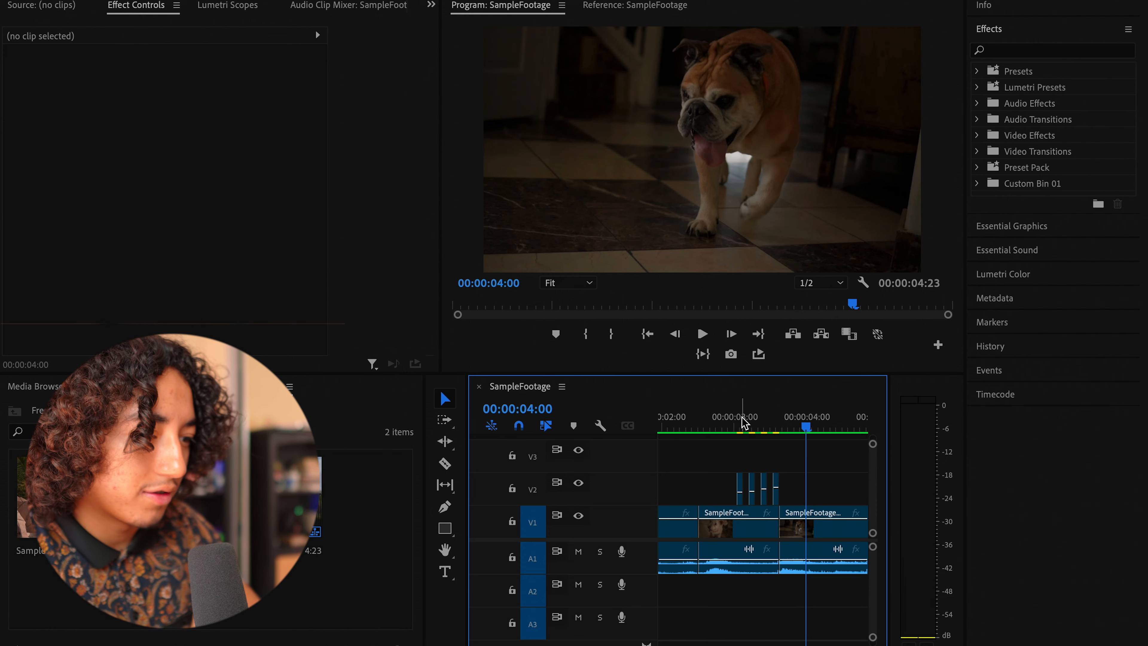
Step: Review the frames leading into the bulldog transition, ending with the playhead at 00:00:03:01 on the first bulldog piece
click(731, 418)
click(713, 421)
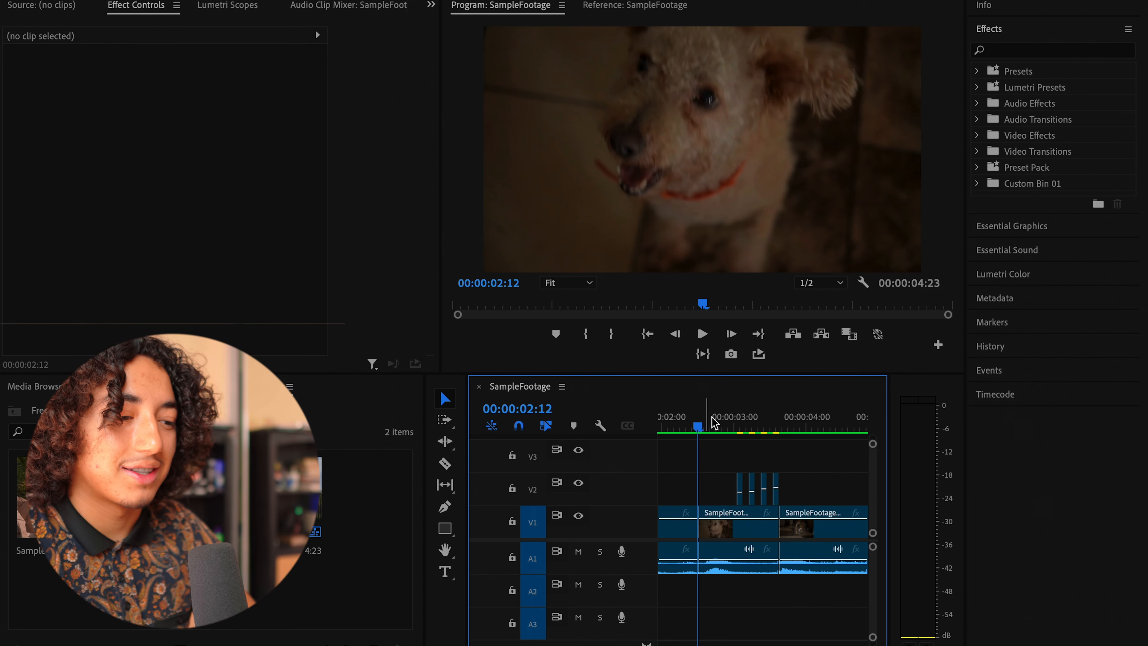
click(723, 422)
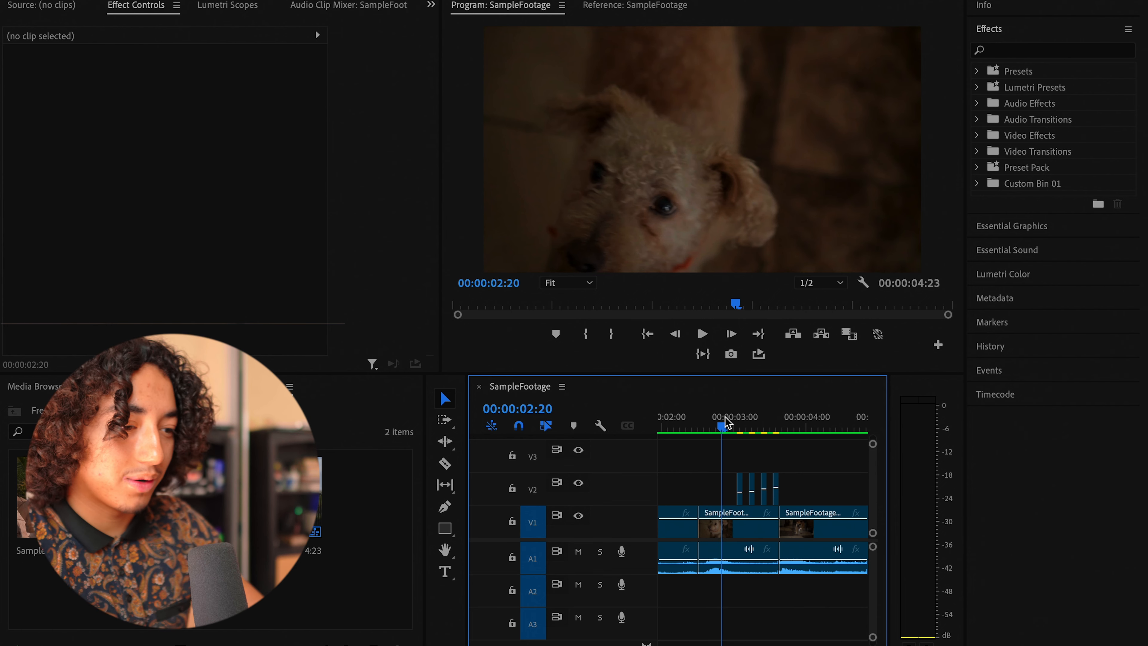
click(737, 421)
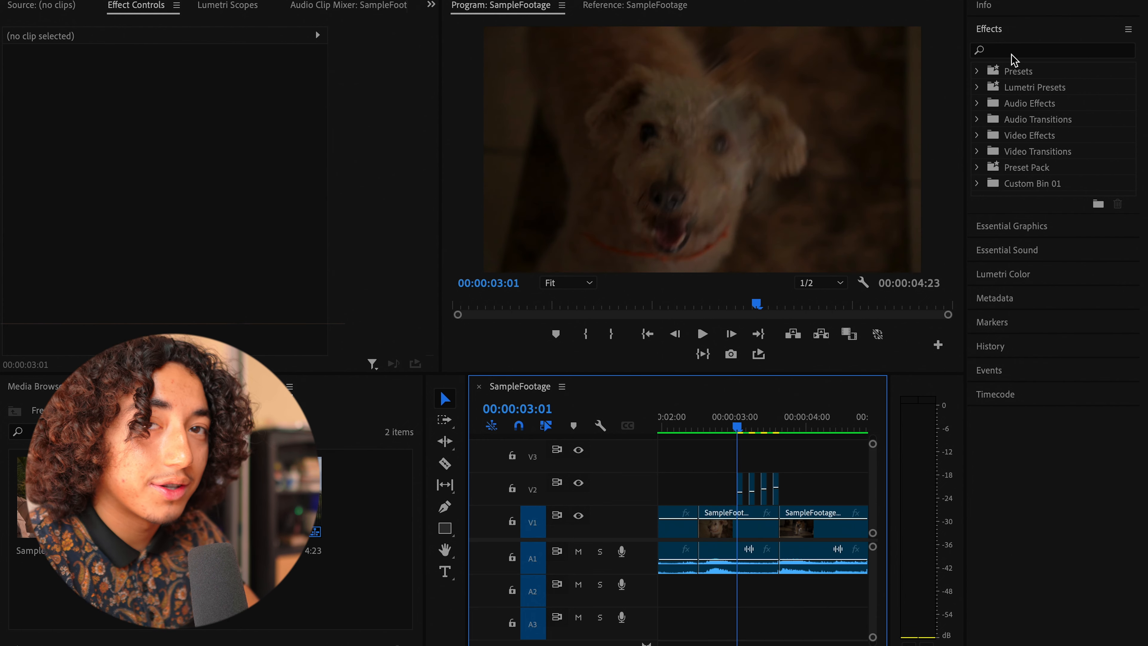